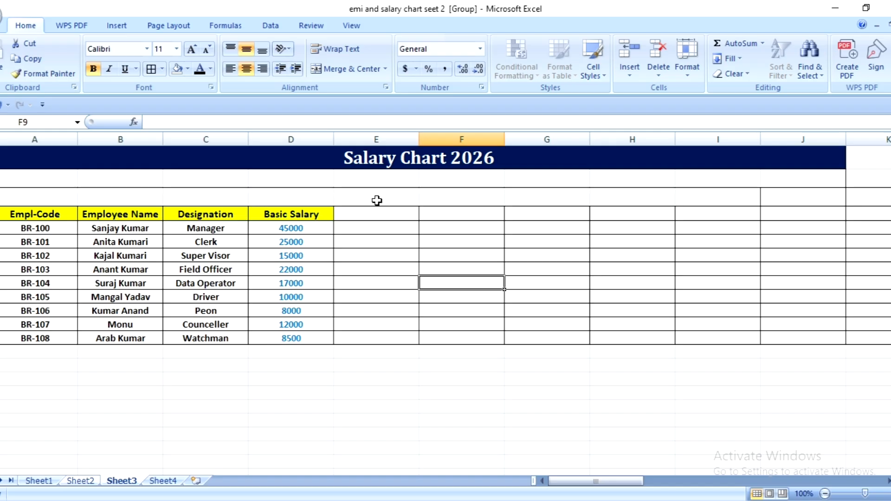
- Enter the label Date in E3 and the label Day name in E4, beside the Basic Salary header
click(396, 196)
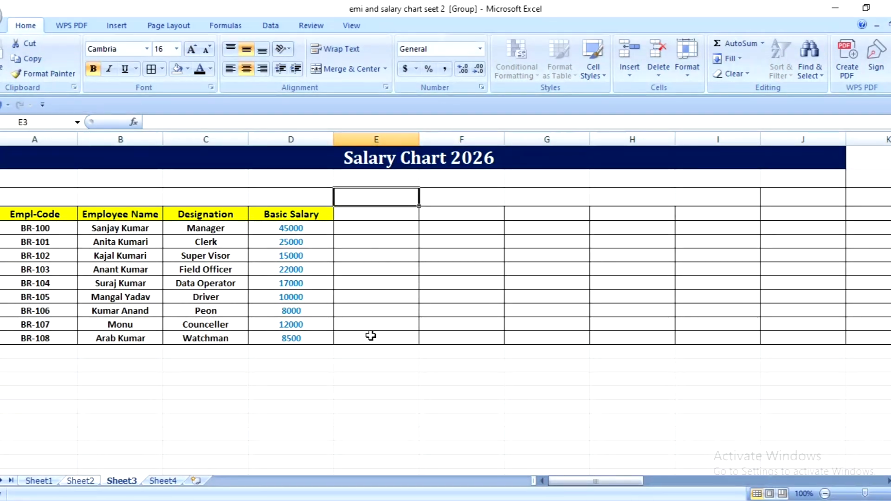
text(Date)
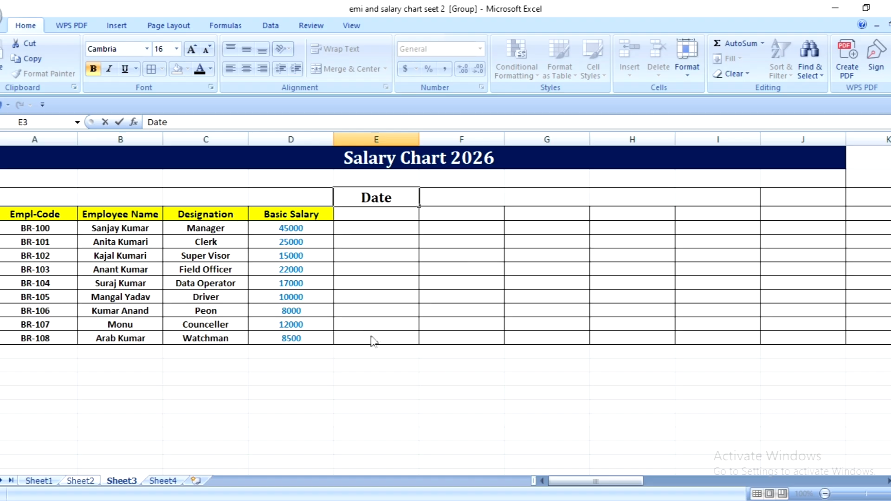
click(396, 250)
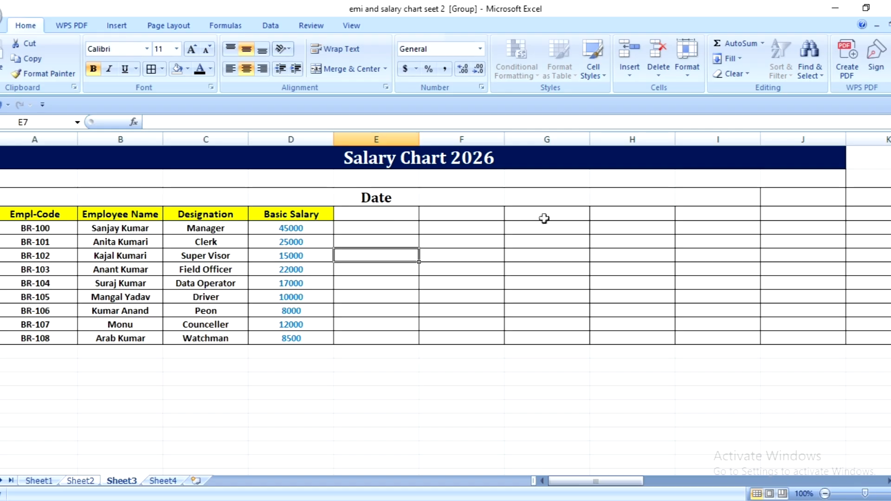
click(384, 214)
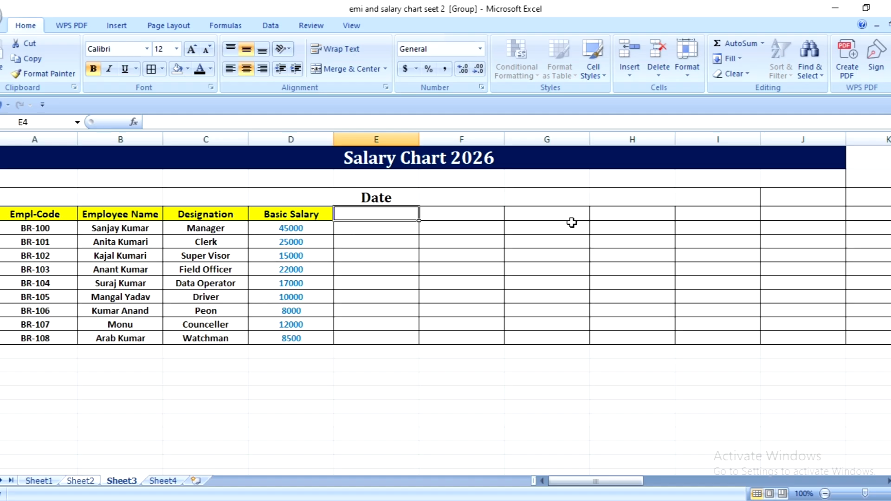
text(Day)
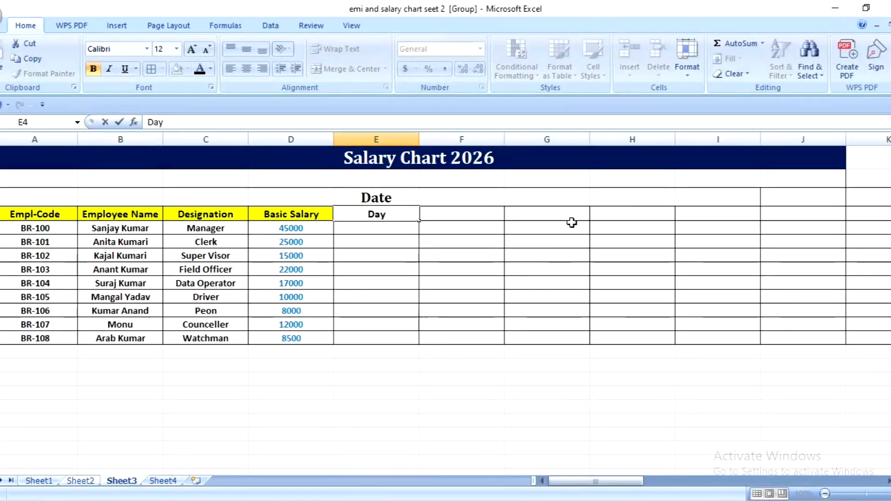
text( name)
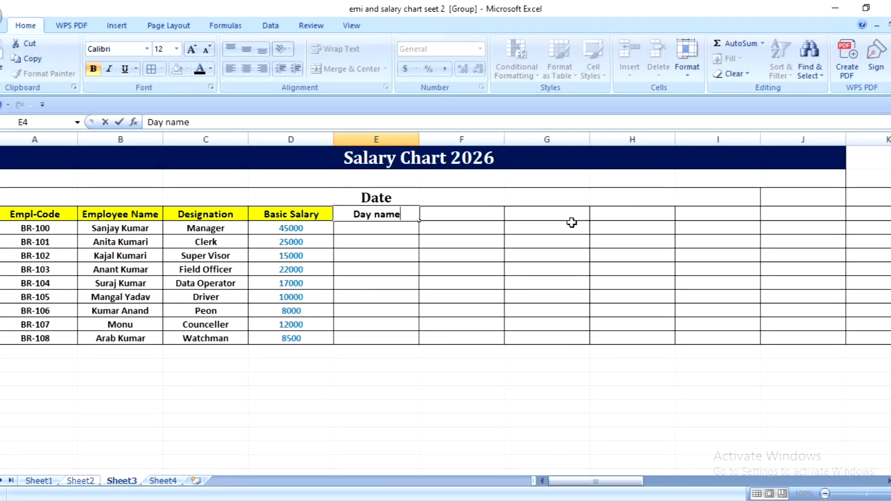
click(382, 268)
click(375, 220)
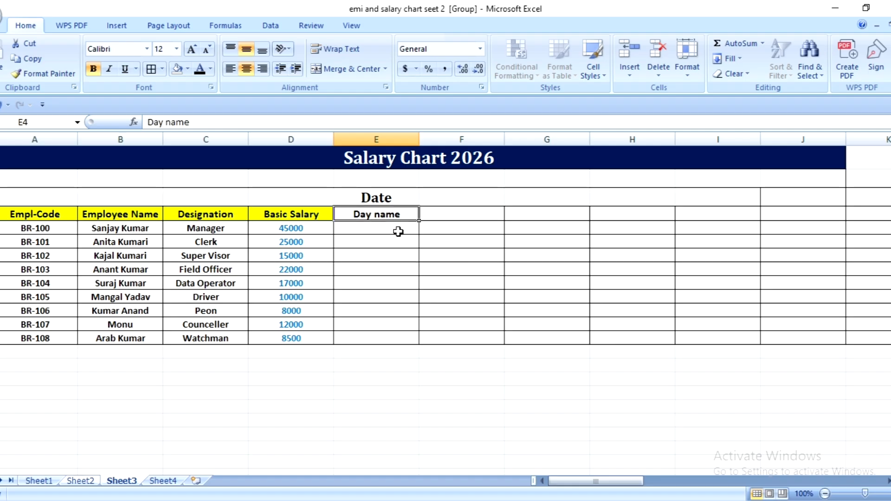
- Reduce the font size of the Date label in E3 to 12
click(380, 192)
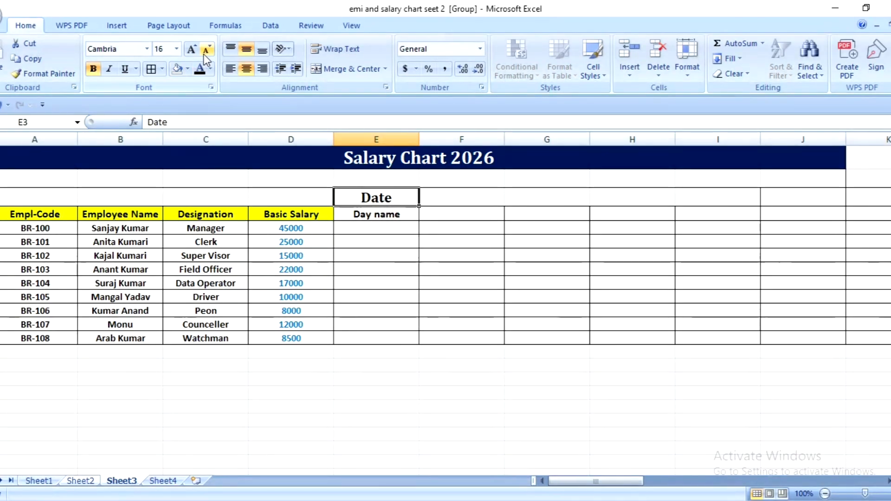
click(398, 215)
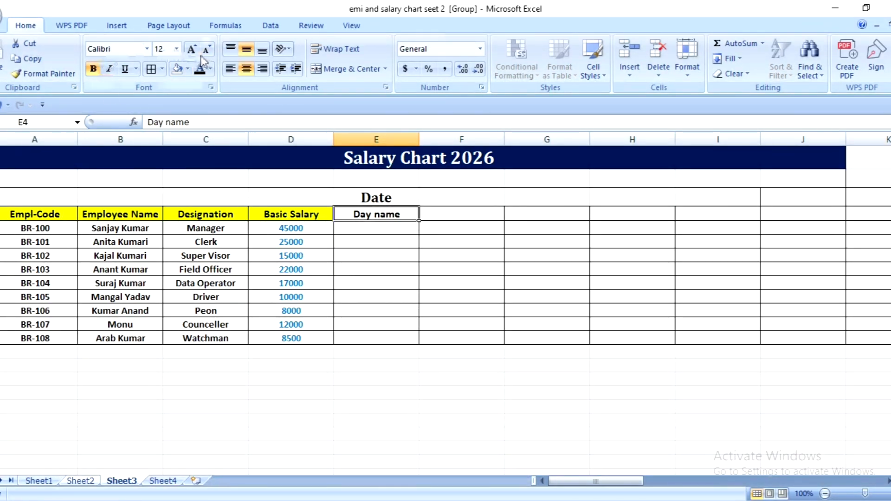
click(385, 197)
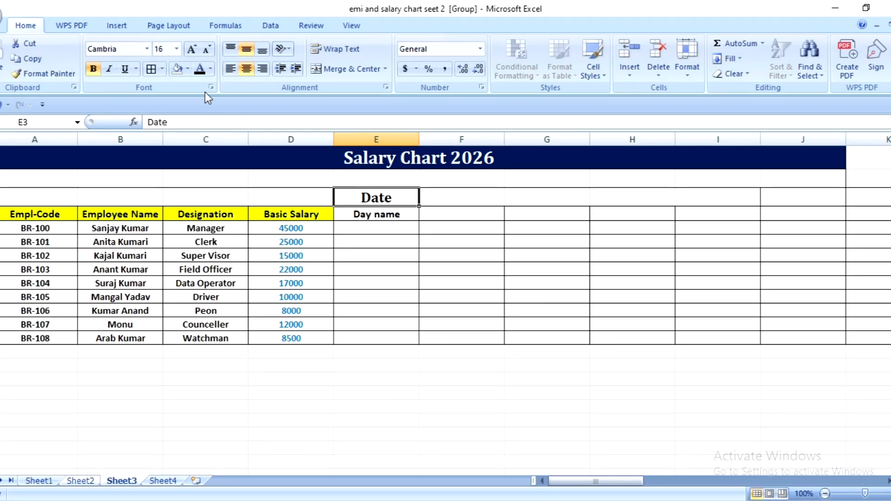
click(205, 49)
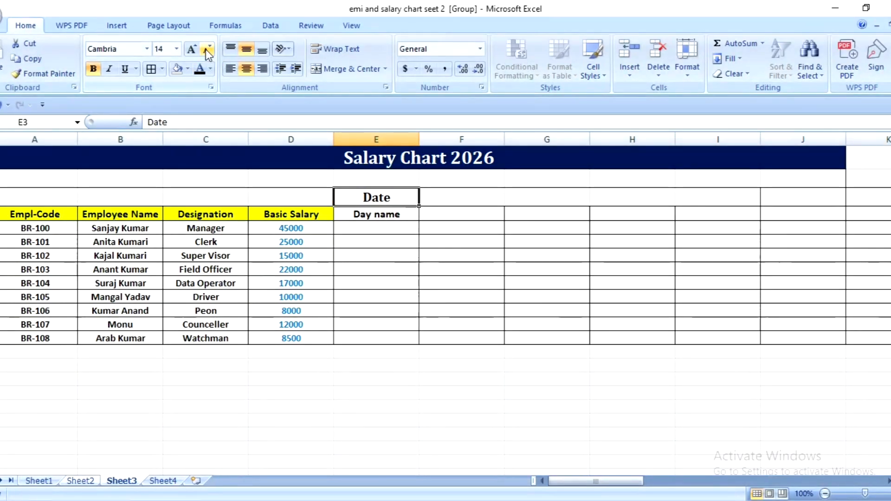
click(205, 49)
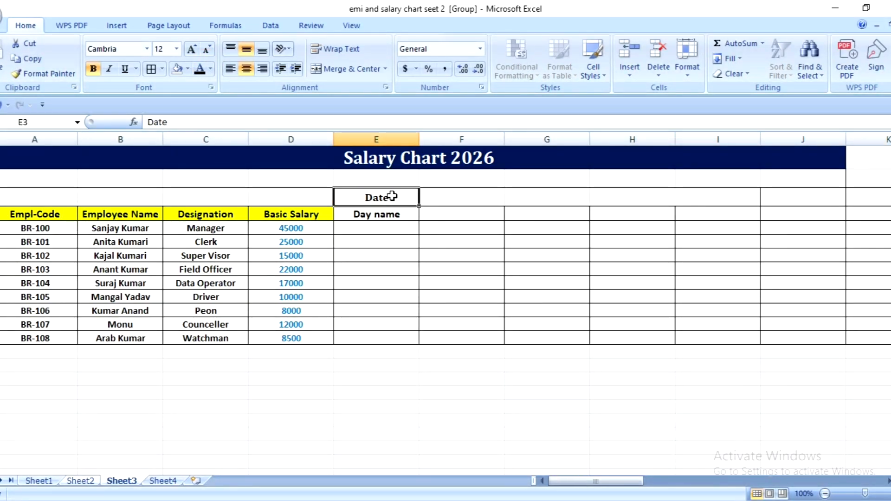
- Reduce the font size of the empty date cells F3 through AI3 to 12
drag(400, 196, 488, 205)
click(533, 205)
click(465, 204)
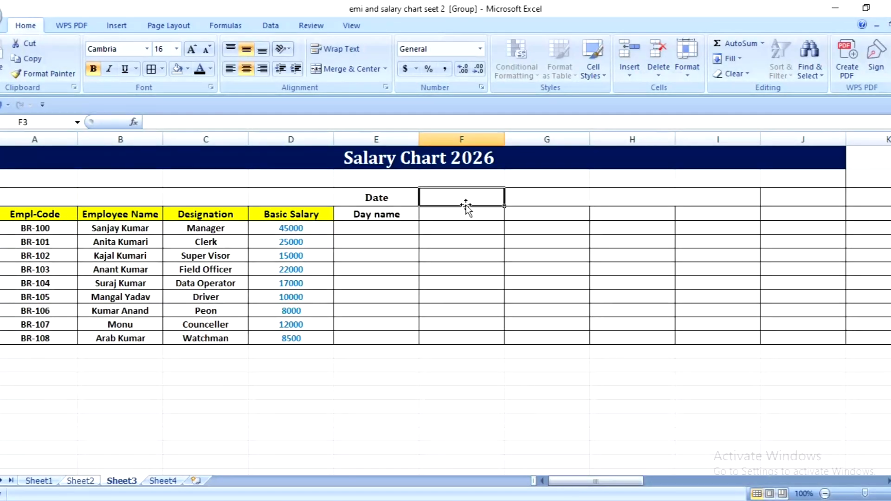
drag(448, 198, 719, 203)
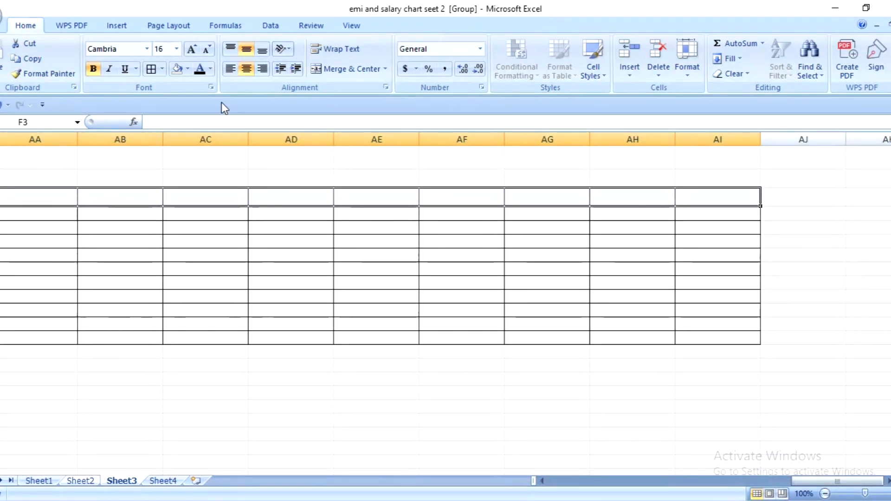
click(206, 50)
click(206, 50)
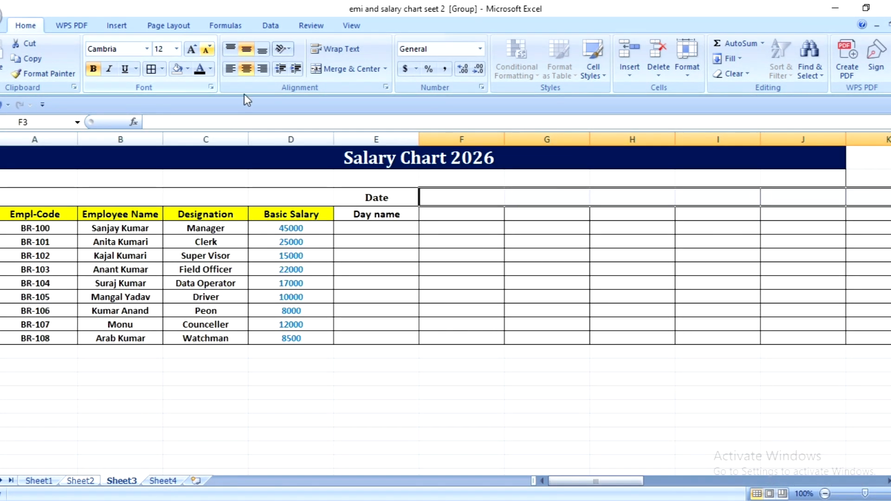
click(404, 244)
click(368, 195)
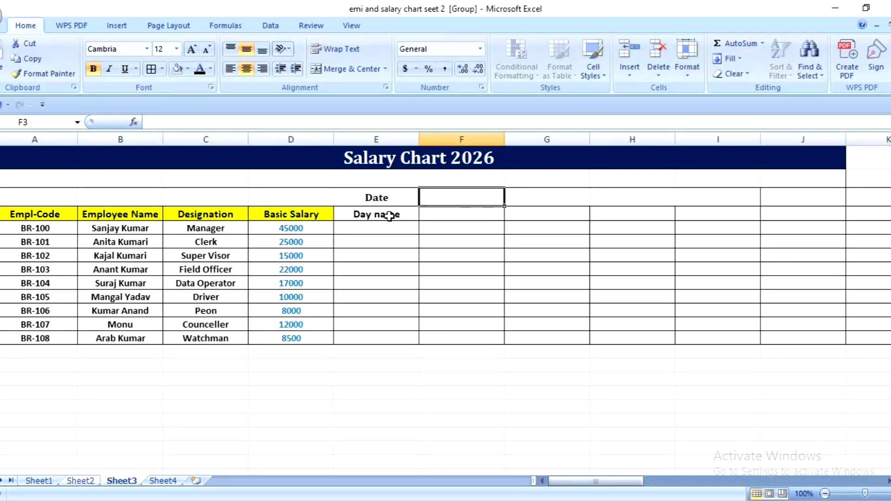
- Enter Sunday in F4 and fill the weekday names across row 4 to column AI
click(391, 216)
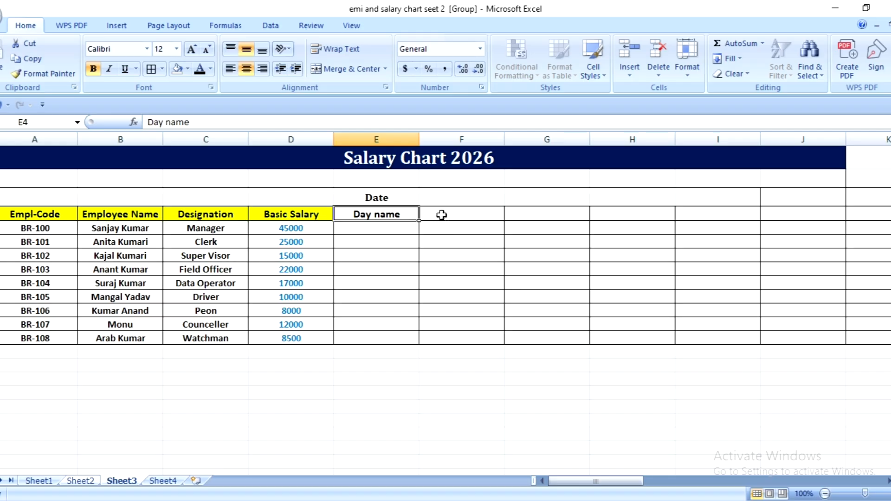
click(442, 215)
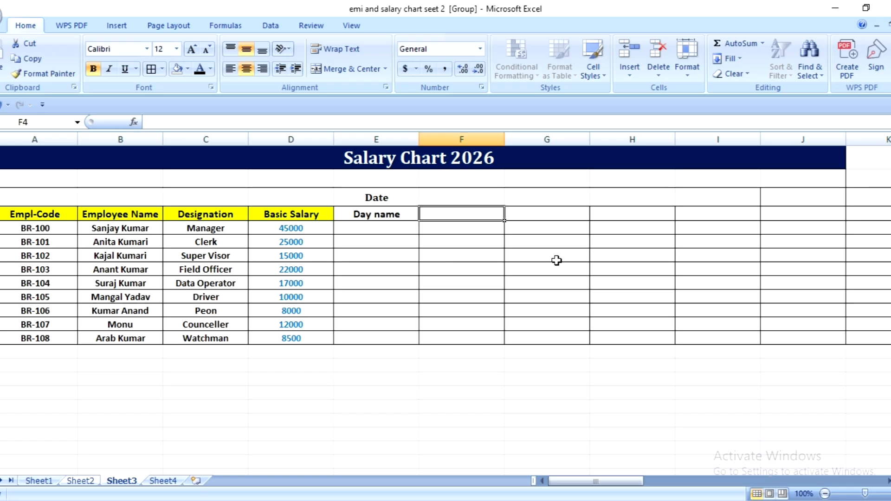
text(Sun)
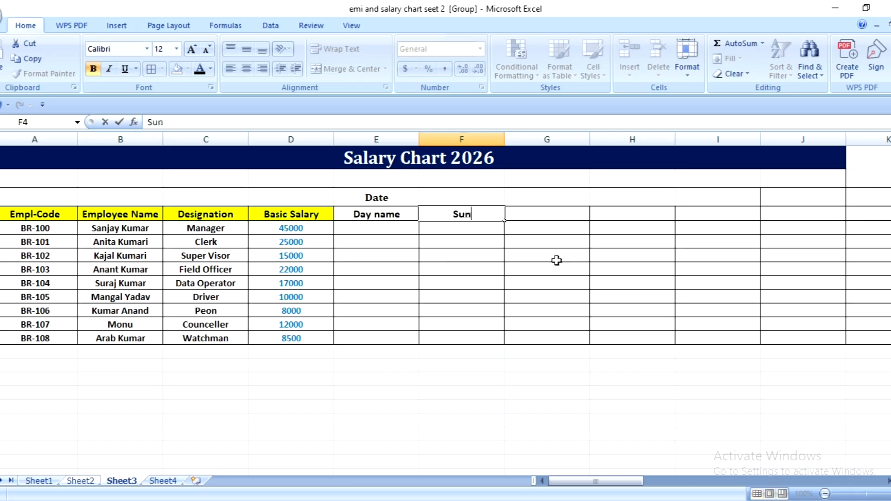
text(day)
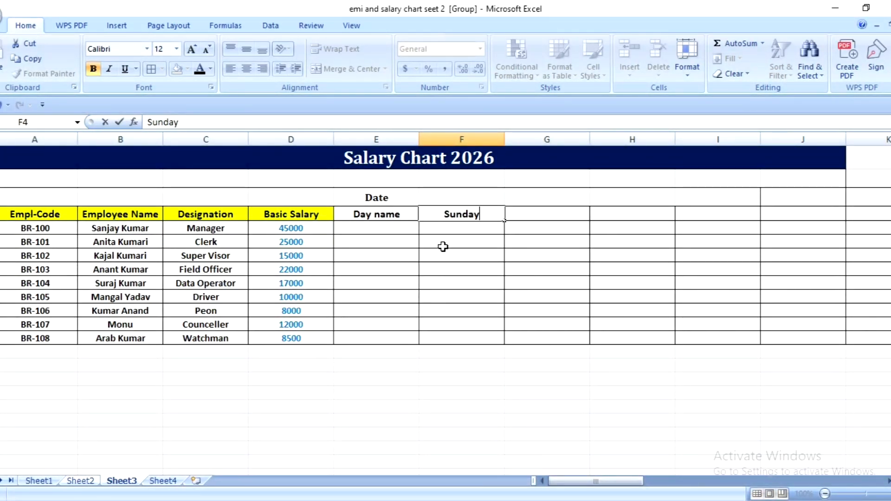
key(Return)
click(478, 214)
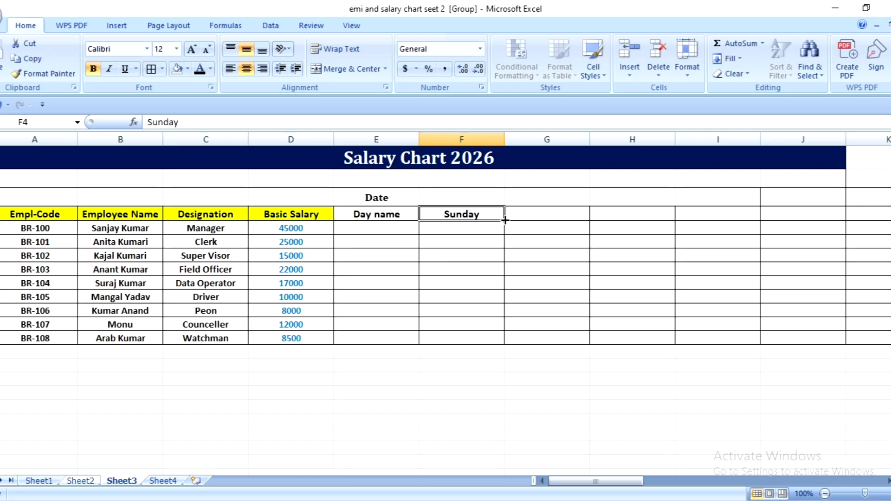
drag(505, 220, 778, 219)
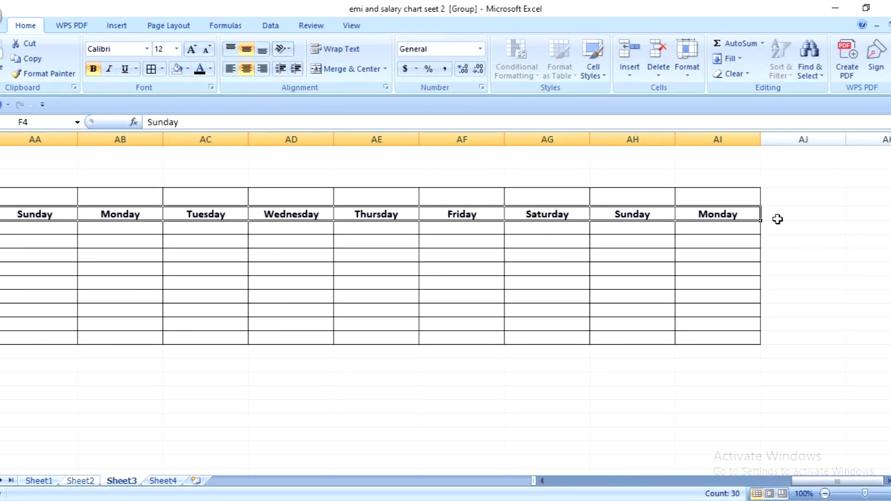
click(425, 267)
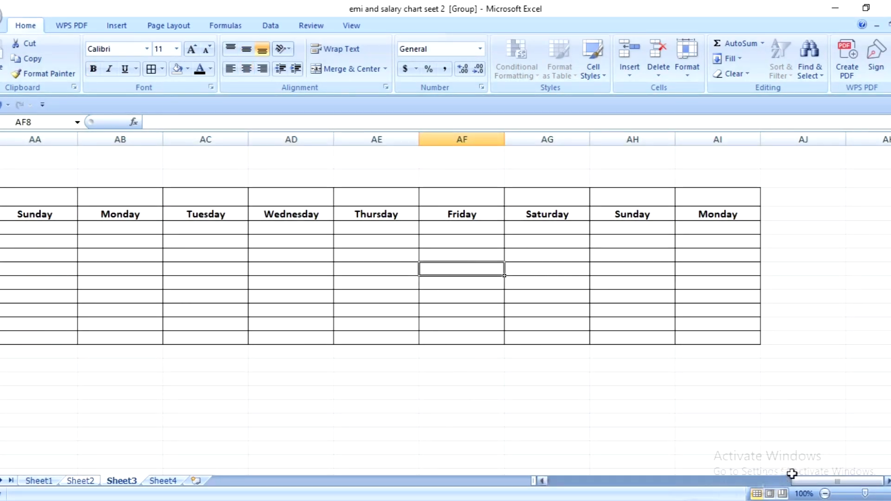
- Enter 1 as the first date number in F3, above Sunday
drag(808, 481, 575, 483)
click(371, 201)
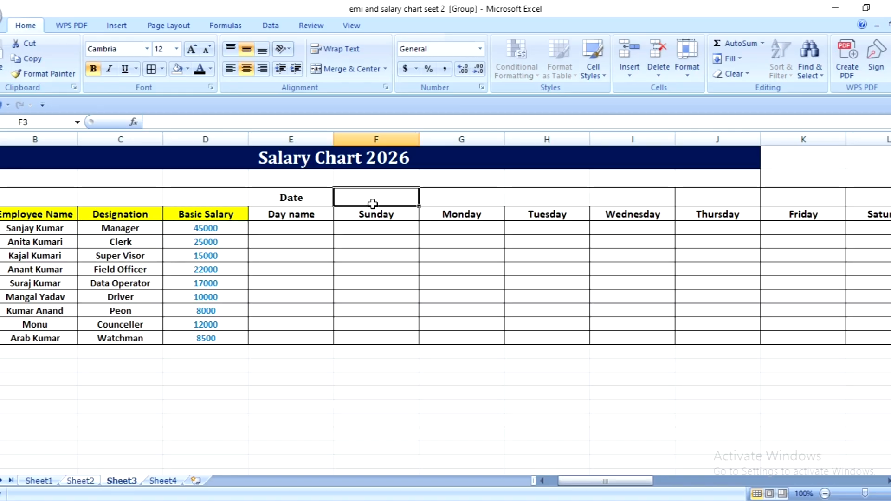
text(1)
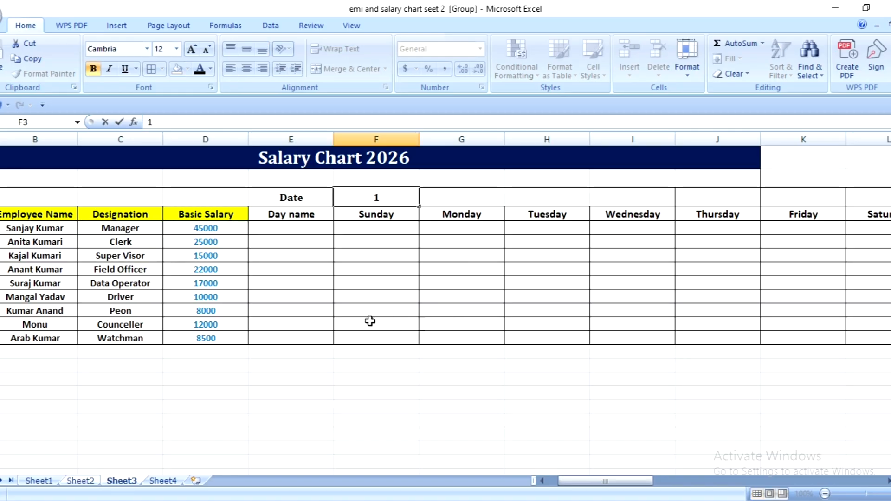
click(363, 281)
click(384, 197)
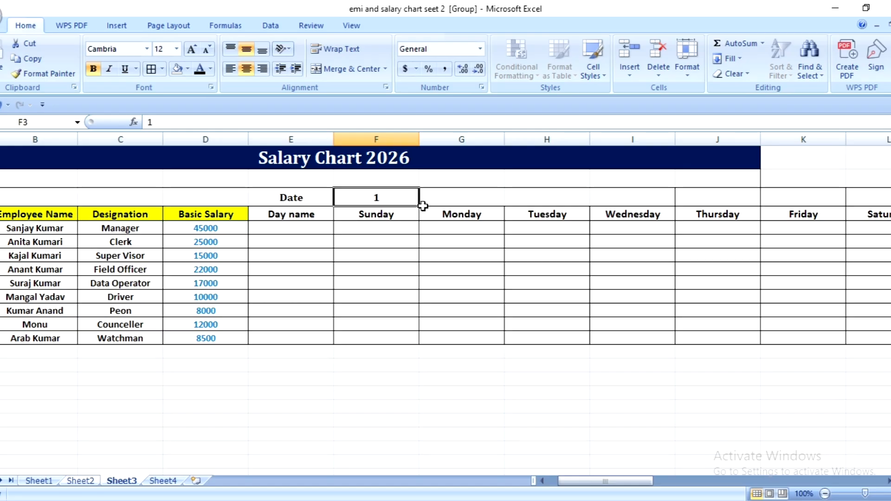
- Try to fill the 1 from F3 into G3, and clear the copied value from G3
drag(423, 206, 502, 207)
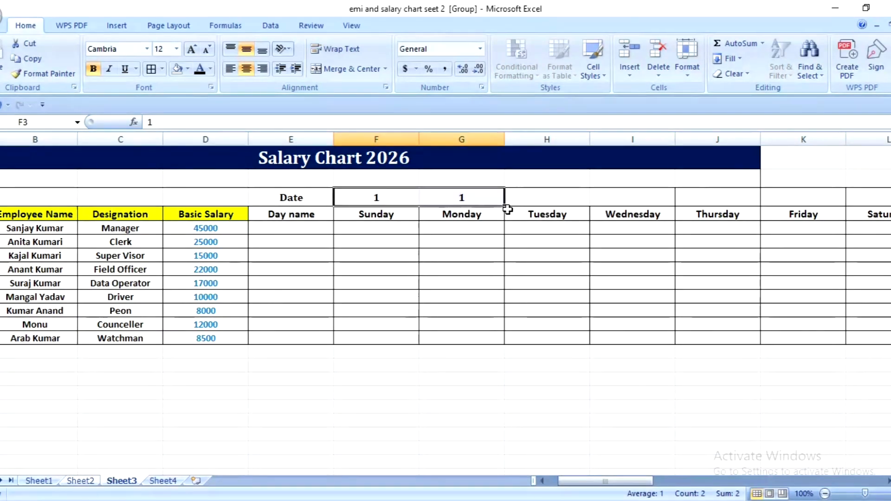
click(461, 199)
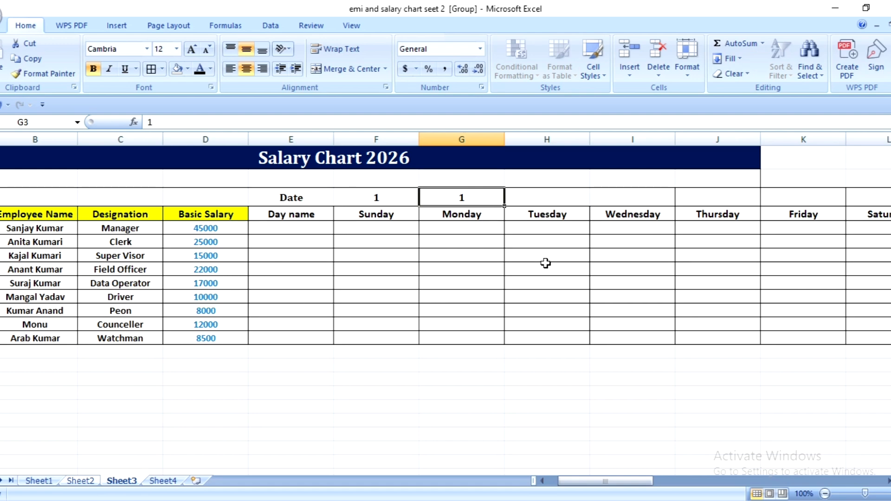
text(=)
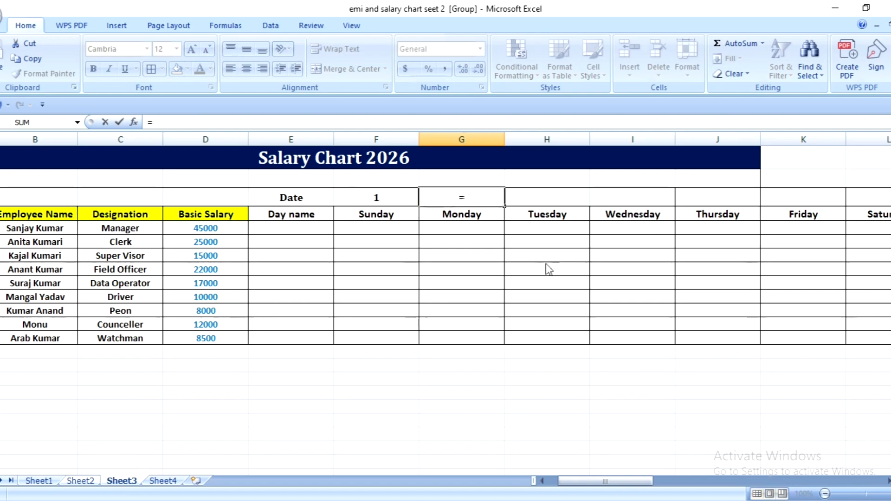
text(+)
key(BackSpace)
key(BackSpace)
key(BackSpace)
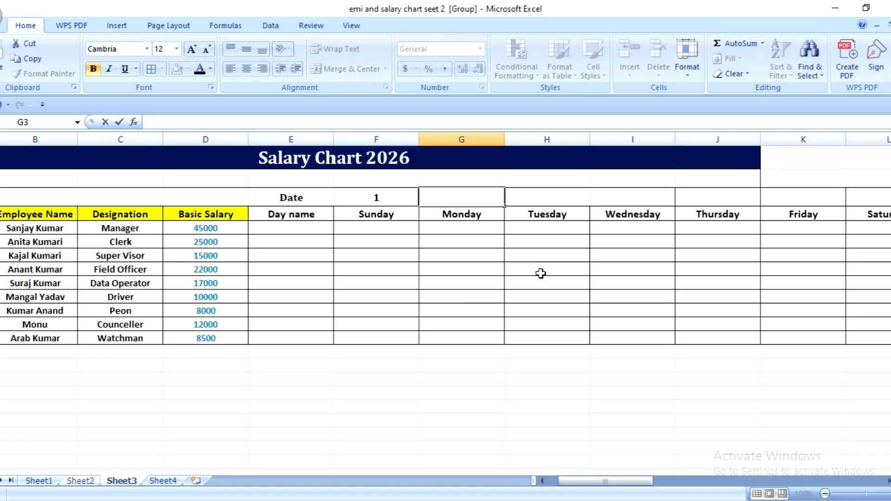
- Enter the formula =F3+1 in G3 for the second date number
text(=)
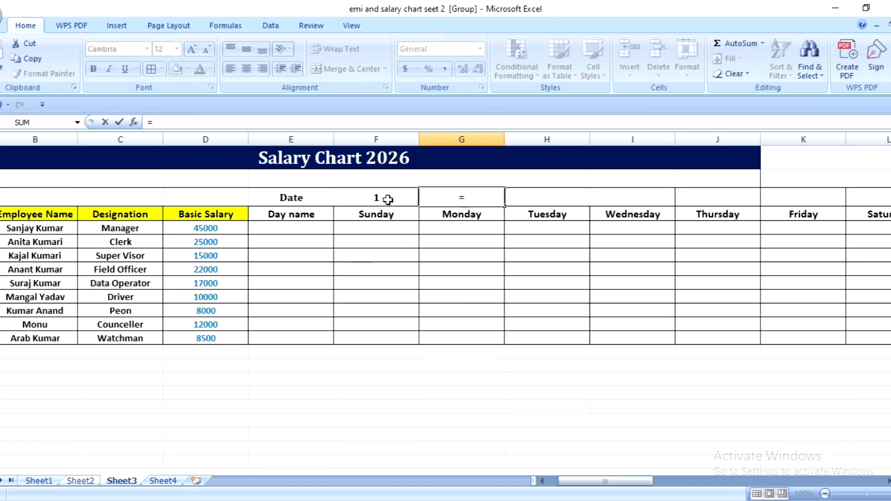
click(388, 199)
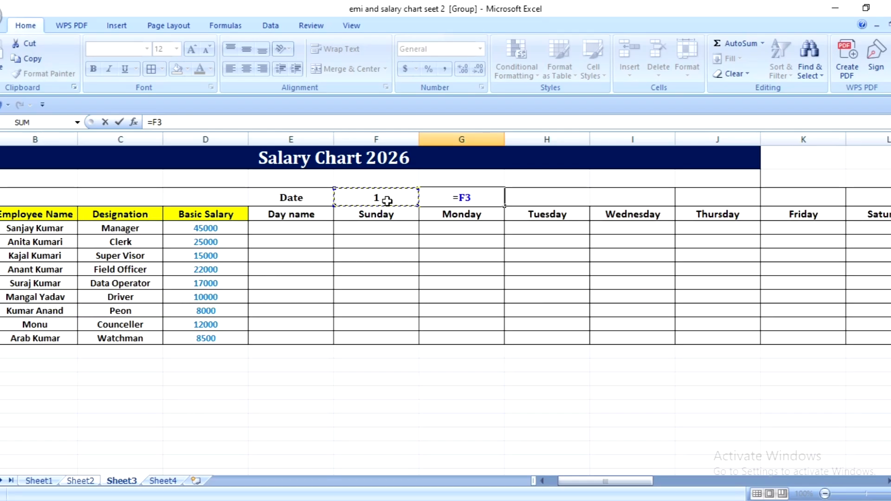
text(+1)
key(Return)
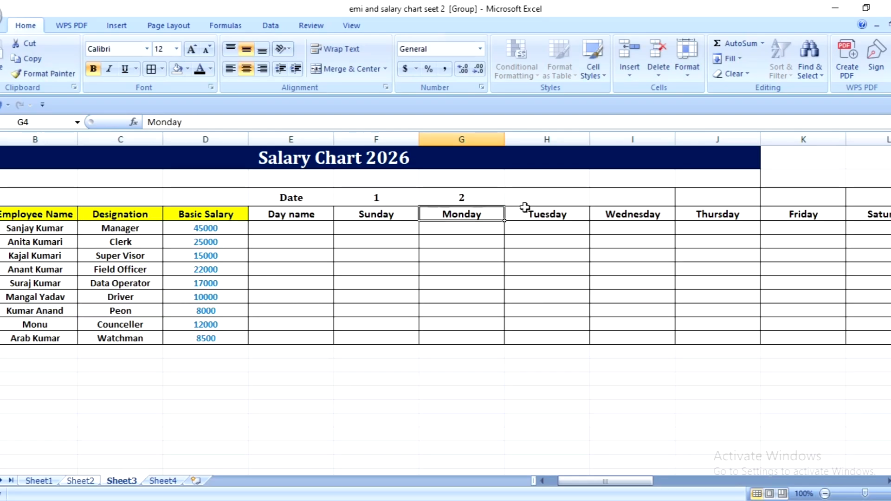
- Fill the date formula from G3 across row 3 to column AJ so the dates run to 31
click(462, 199)
drag(507, 206, 787, 207)
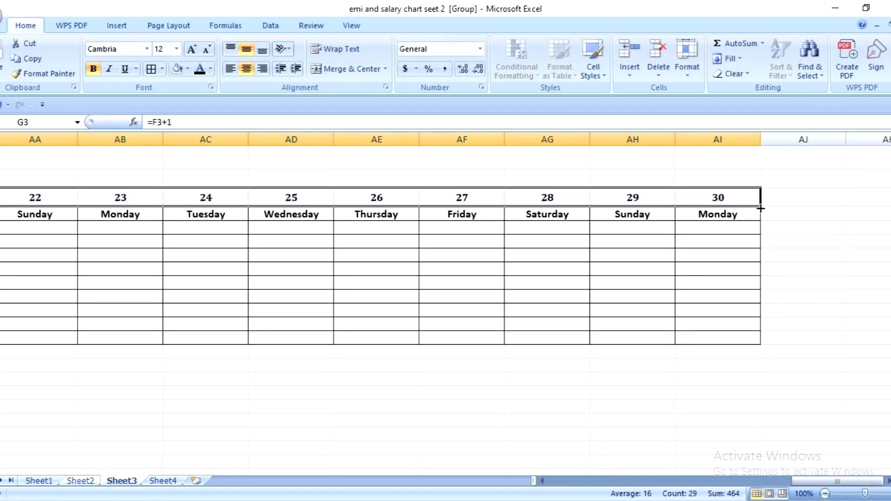
drag(760, 208, 811, 203)
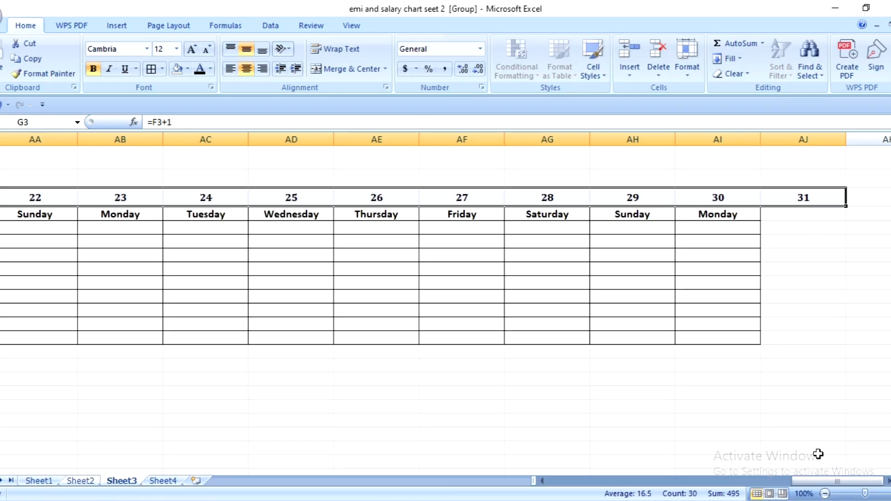
- Apply all borders to AI3:AJ13 so the table grid covers the column for date 31
drag(759, 200, 810, 336)
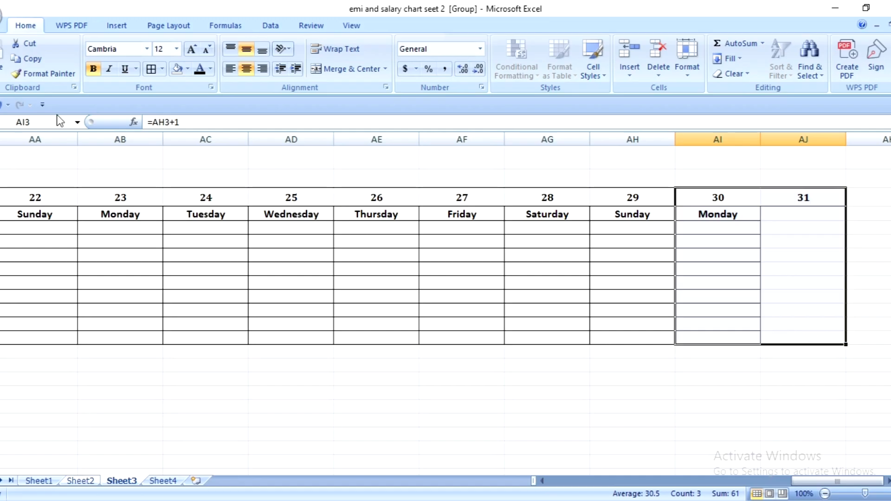
click(151, 69)
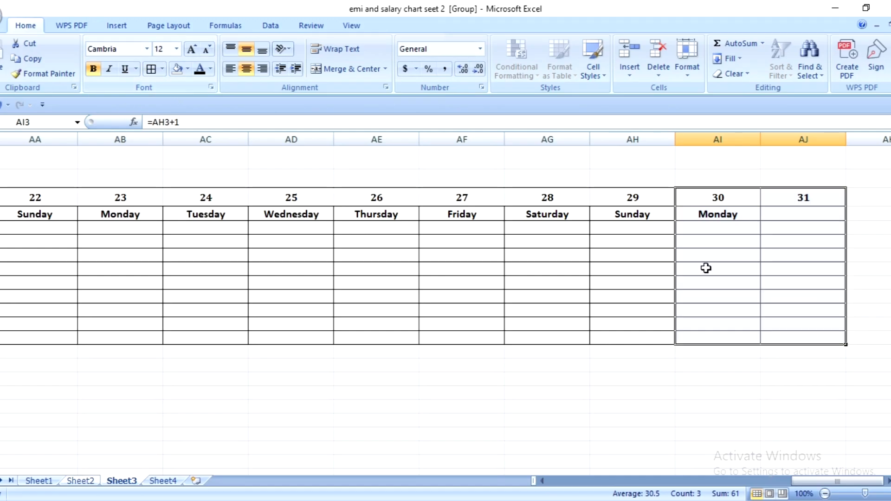
click(727, 309)
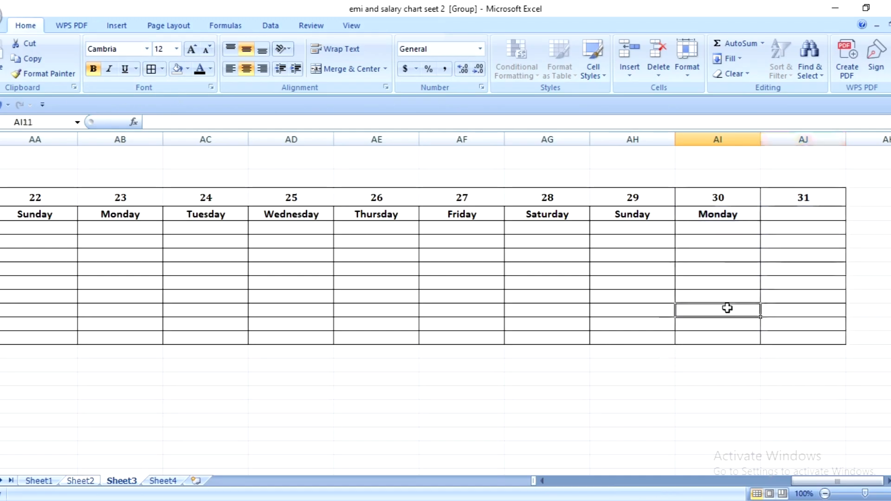
- Replace the day name in F4, under date 1, with Thursday
drag(812, 479, 533, 475)
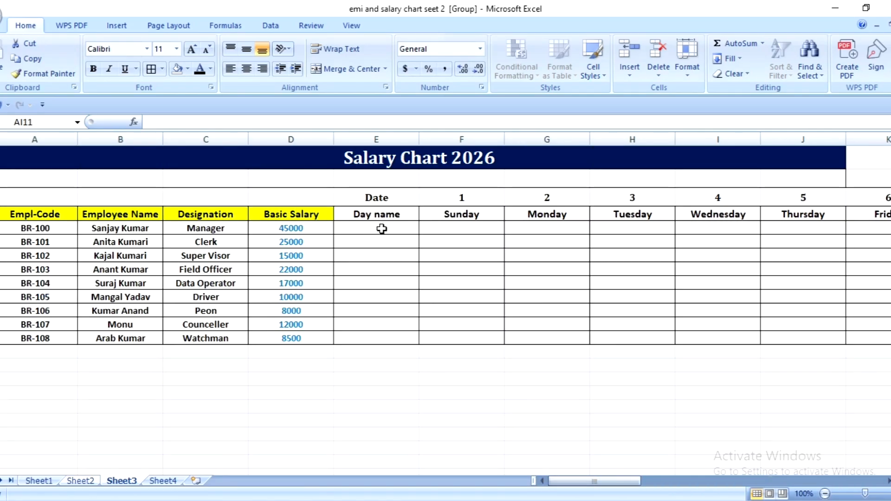
click(478, 217)
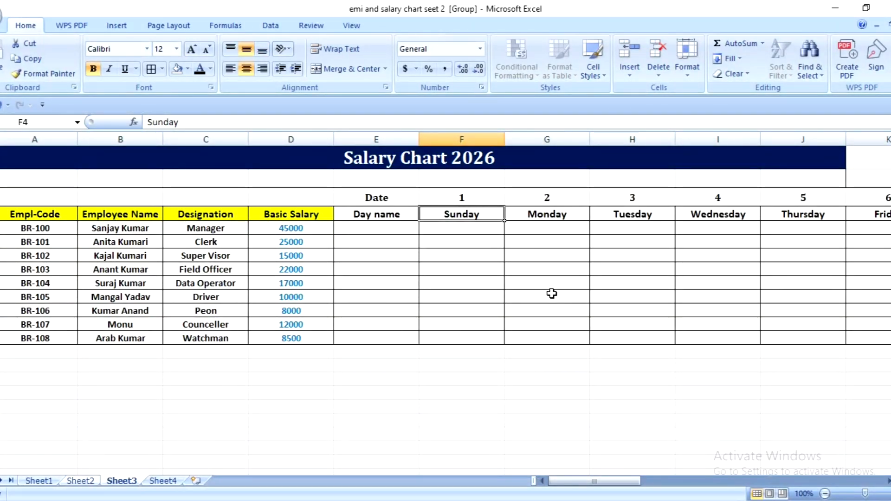
text(Thu)
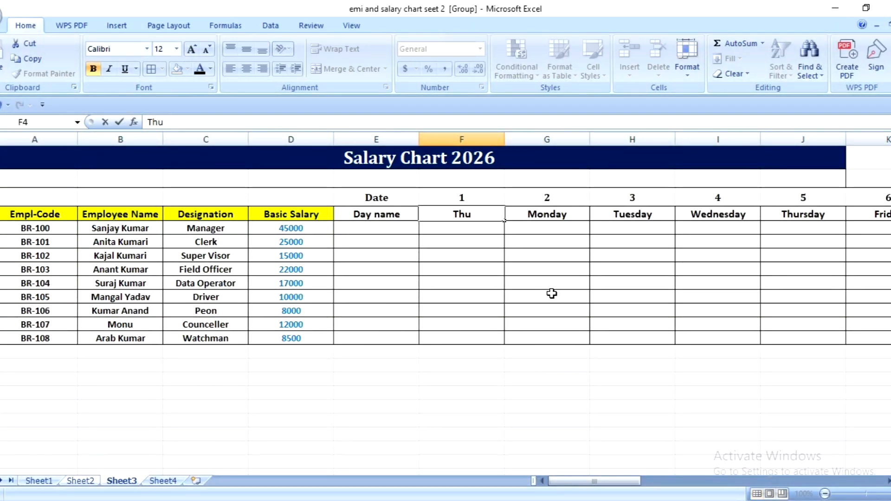
text(rsday)
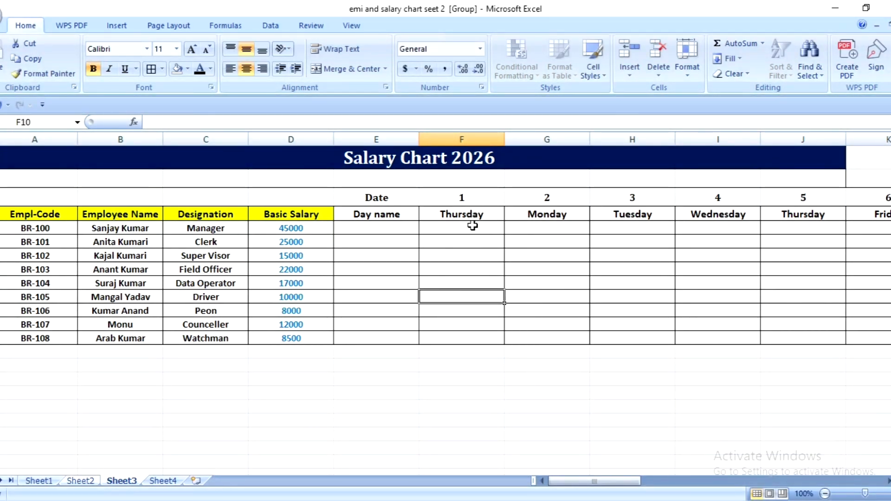
- Fill the weekday series from F4 across row 4 to column AJ, under date 31
click(473, 214)
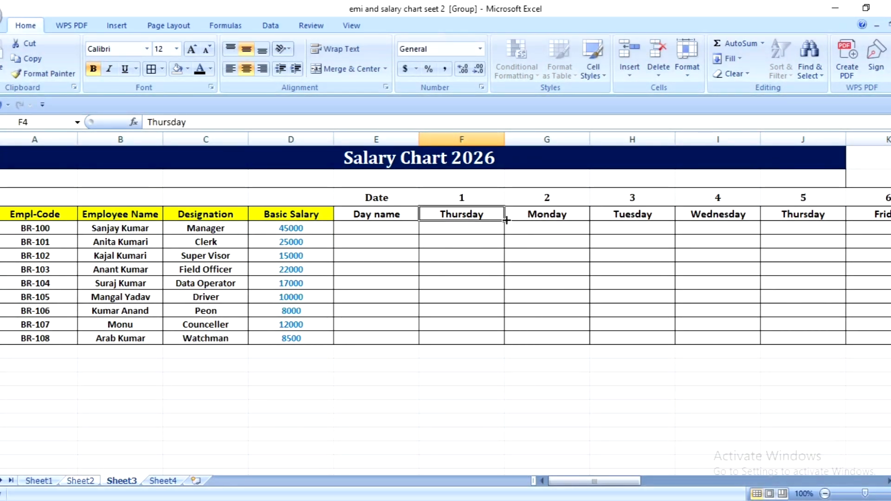
drag(506, 221, 856, 215)
drag(763, 214, 762, 216)
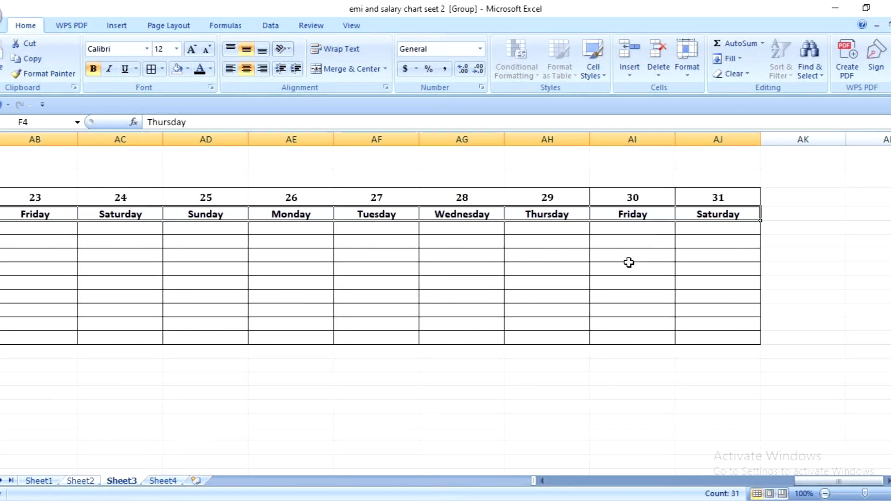
click(551, 295)
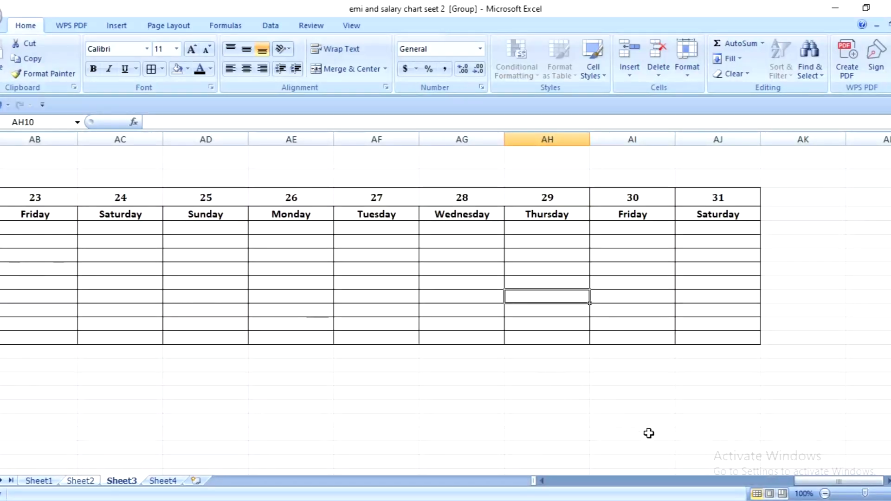
- Fill the Sunday column for date 4, I3:I13, with the standard red colour
drag(823, 483, 548, 487)
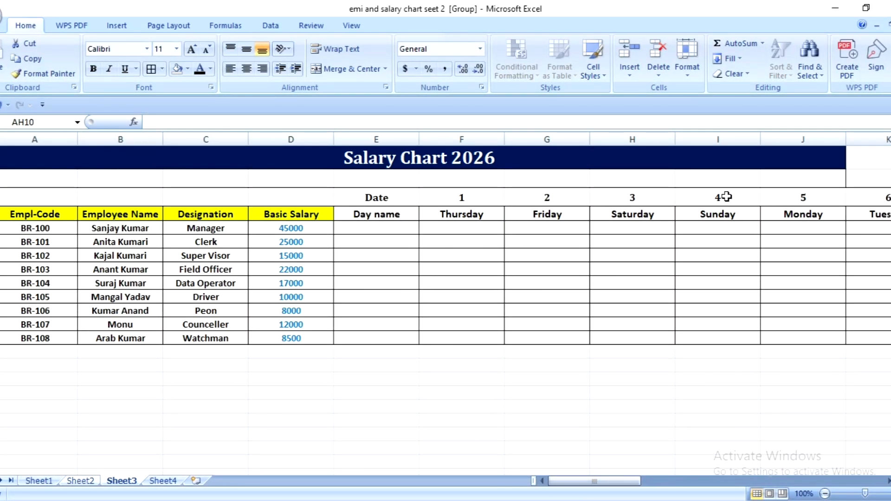
drag(726, 196, 741, 336)
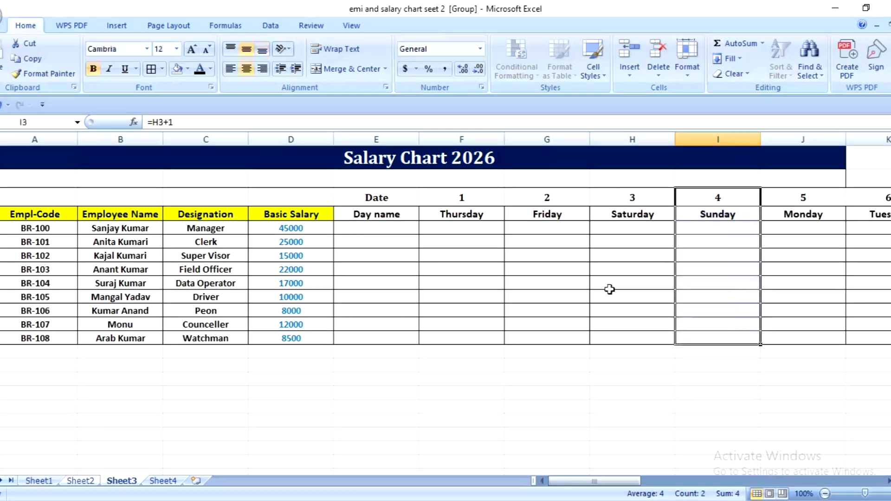
click(188, 69)
click(188, 172)
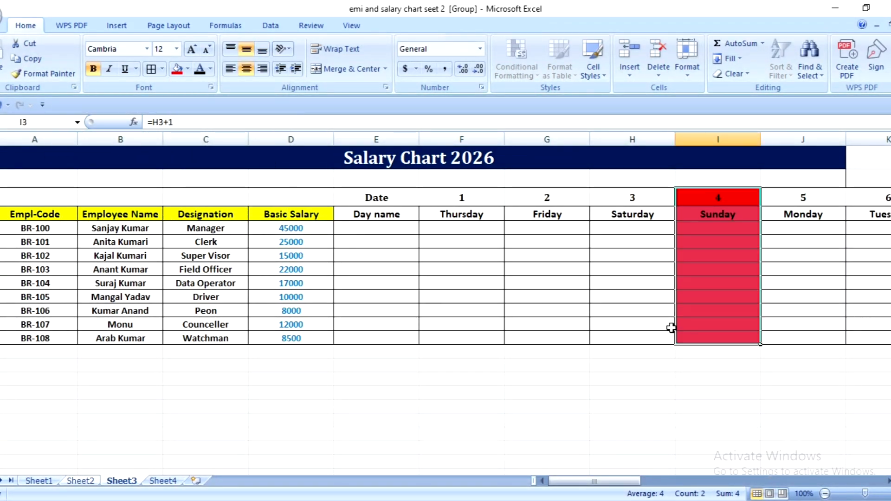
- Fill the Sunday column for date 11, P3:P13, with red
scroll(819, 226, right, 5)
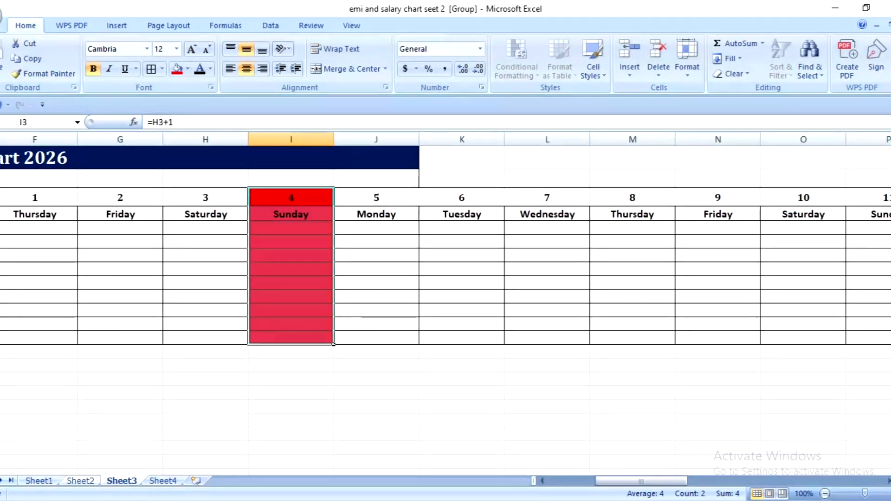
drag(879, 198, 880, 336)
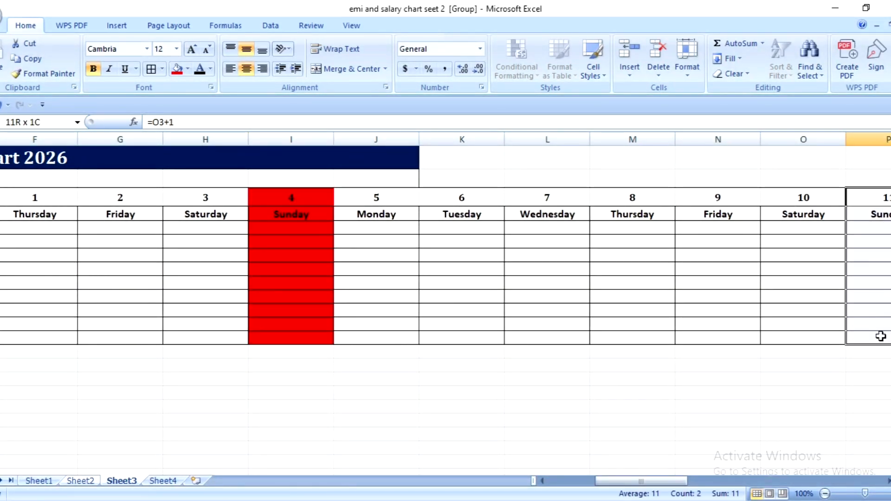
click(177, 69)
- Fill the Sunday column for date 18, W3:W13, with red
scroll(314, 227, right, 5)
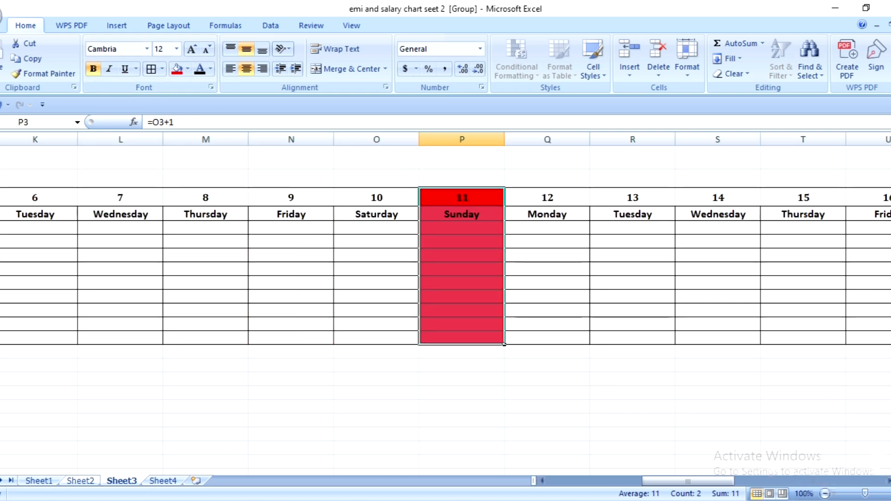
click(889, 482)
click(889, 482)
click(888, 482)
click(888, 481)
click(888, 482)
click(888, 482)
click(888, 482)
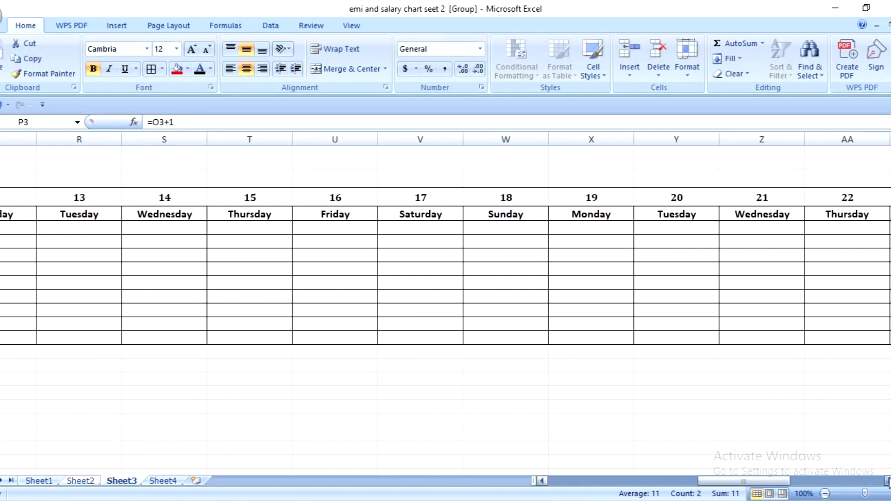
click(888, 482)
drag(372, 200, 380, 341)
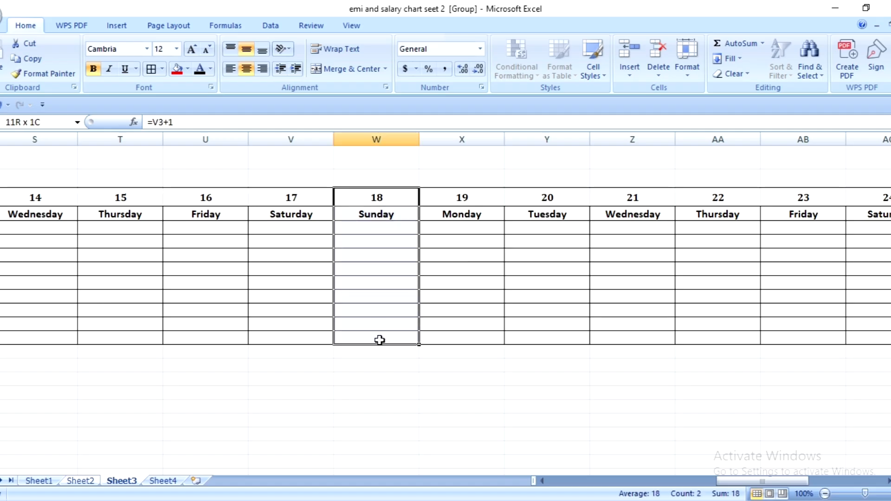
click(181, 72)
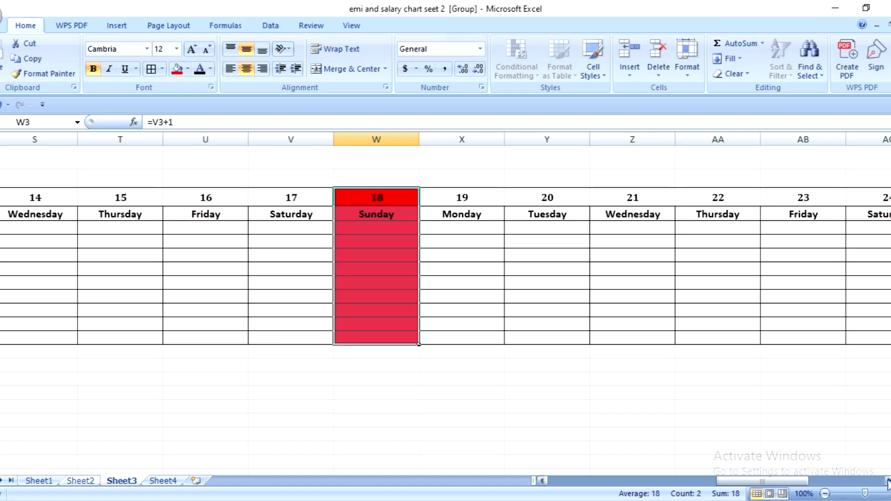
- Fill the Sunday column for date 25, AD3:AD13, with red
click(888, 483)
click(888, 483)
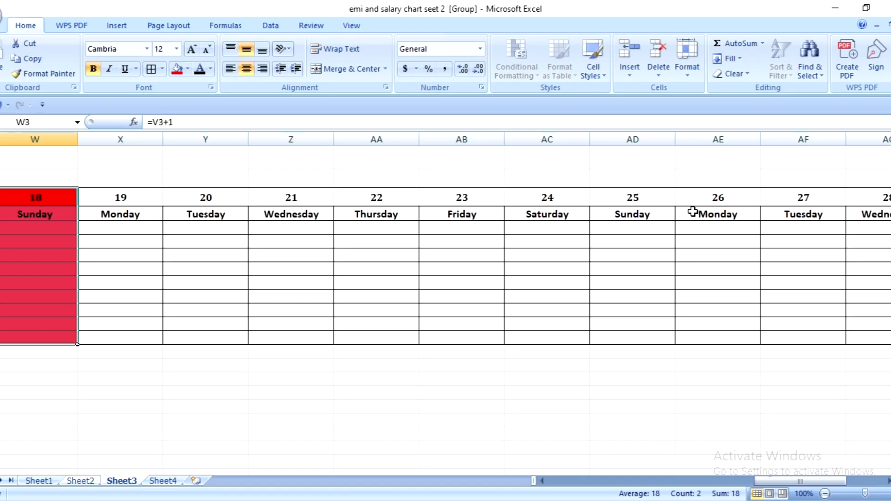
drag(641, 198, 648, 338)
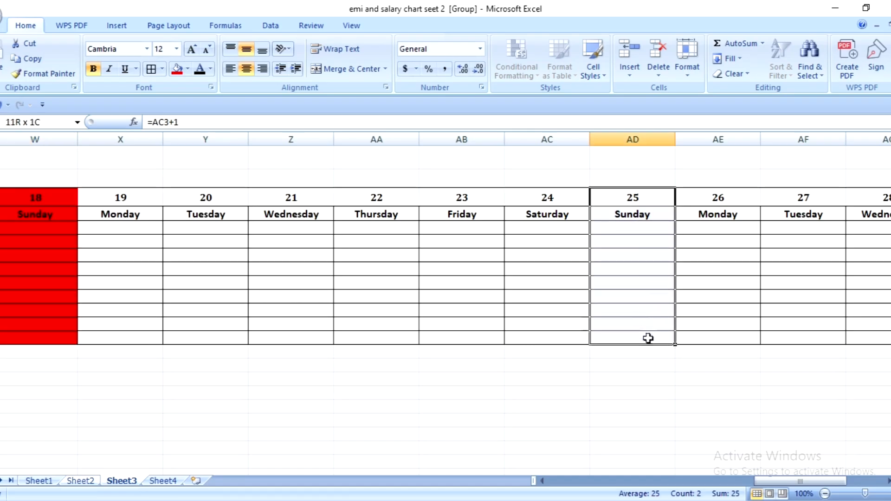
click(177, 72)
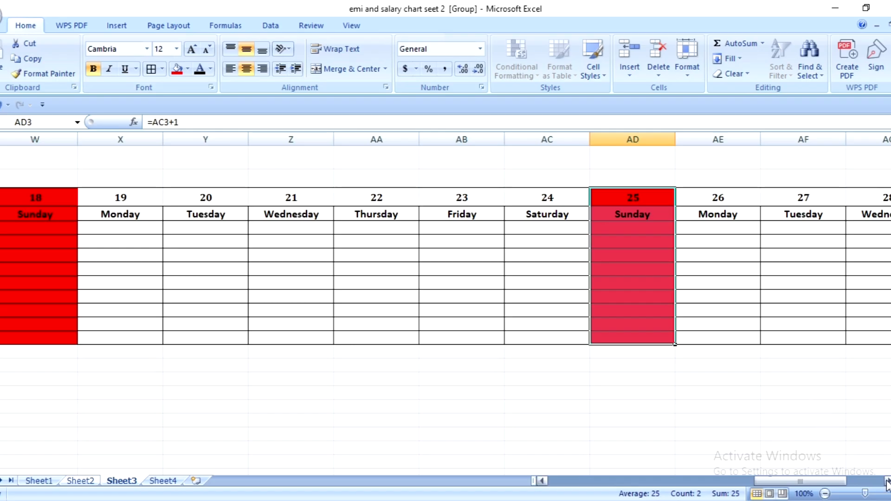
- Fill the columns for dates 23 and 24, AB3:AC13, with the standard green colour
drag(886, 483, 887, 483)
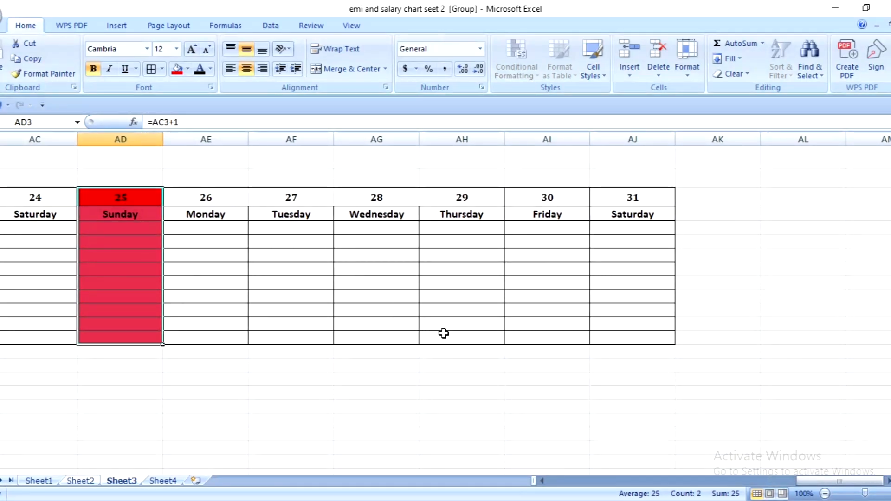
drag(826, 485, 775, 474)
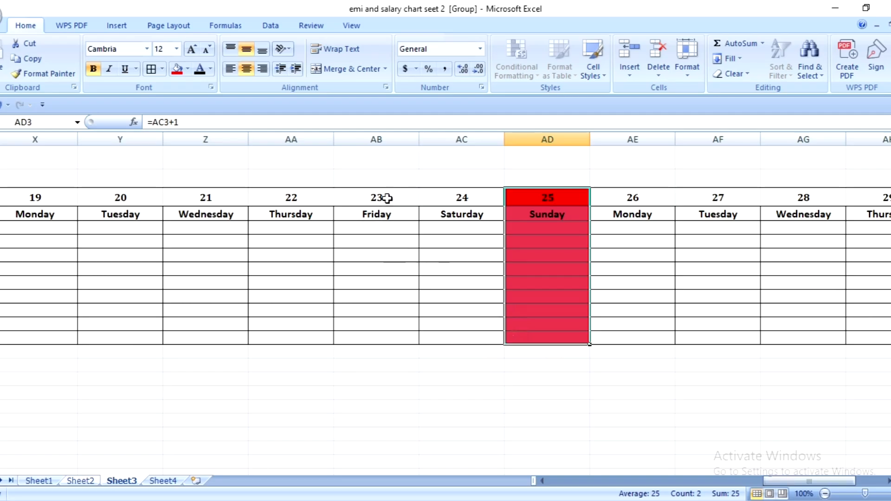
drag(387, 198, 452, 337)
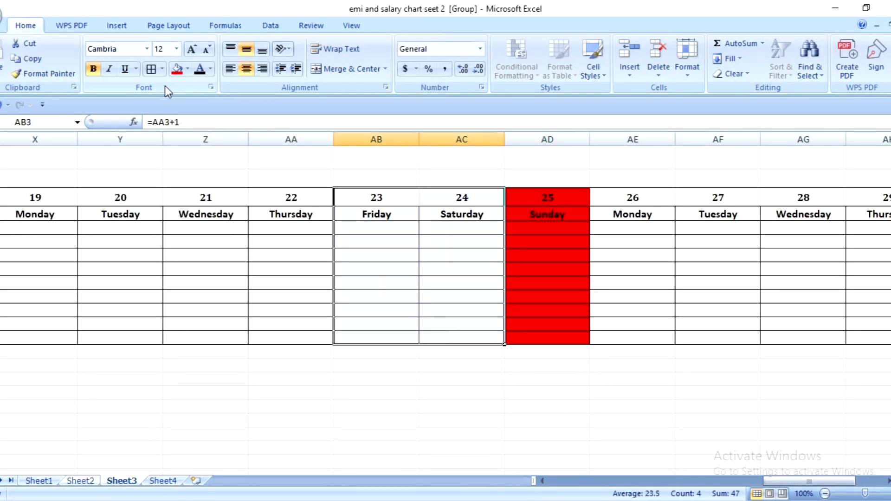
click(187, 70)
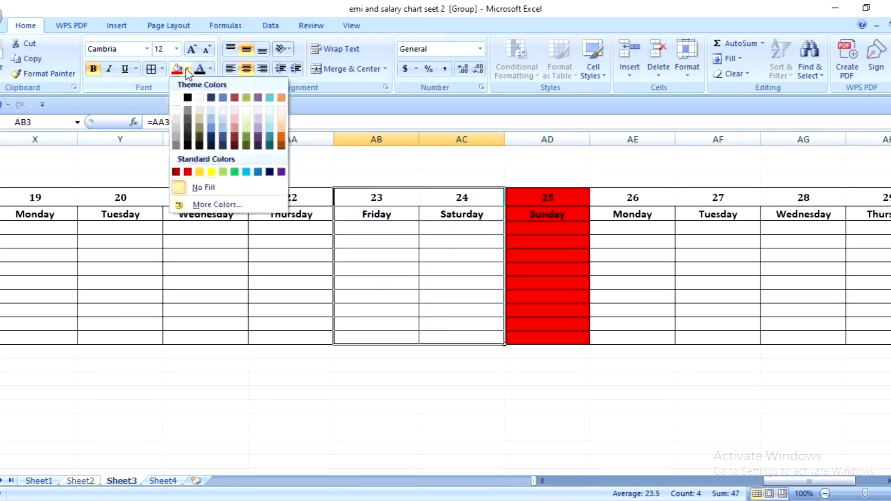
click(235, 172)
click(669, 297)
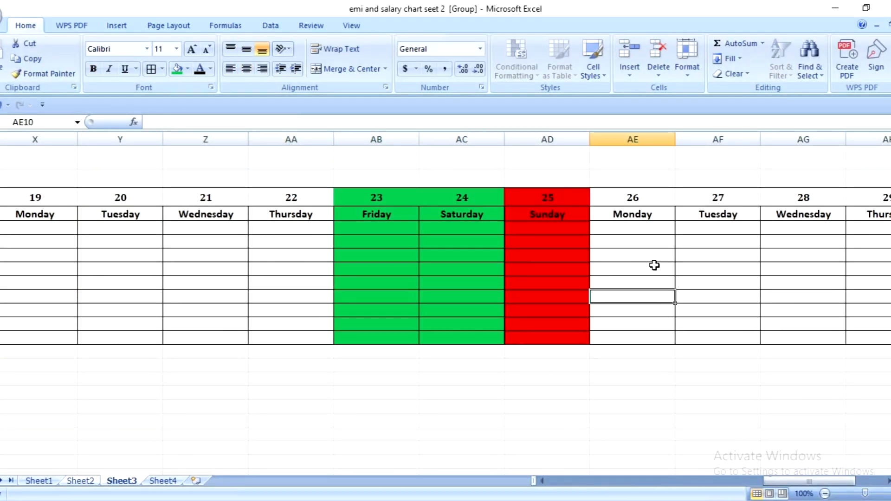
- Fill the Monday column for date 26, AE3:AE13, with the same green
drag(638, 199, 647, 338)
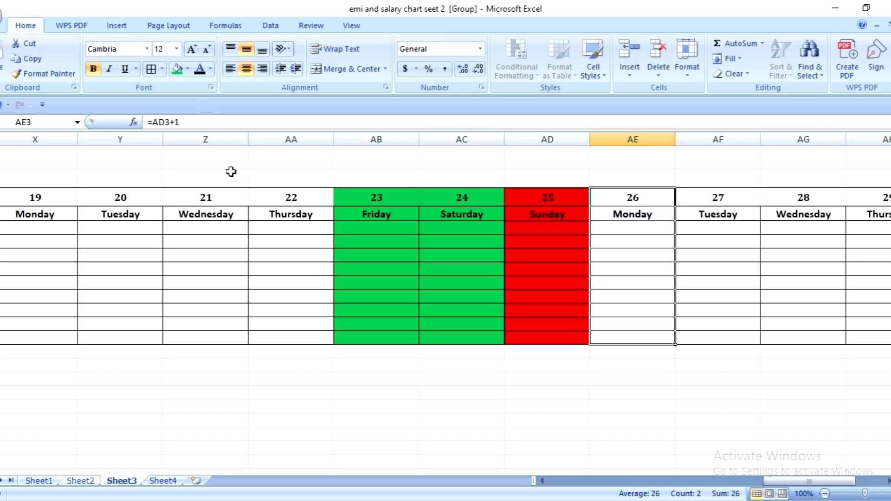
click(178, 70)
click(747, 278)
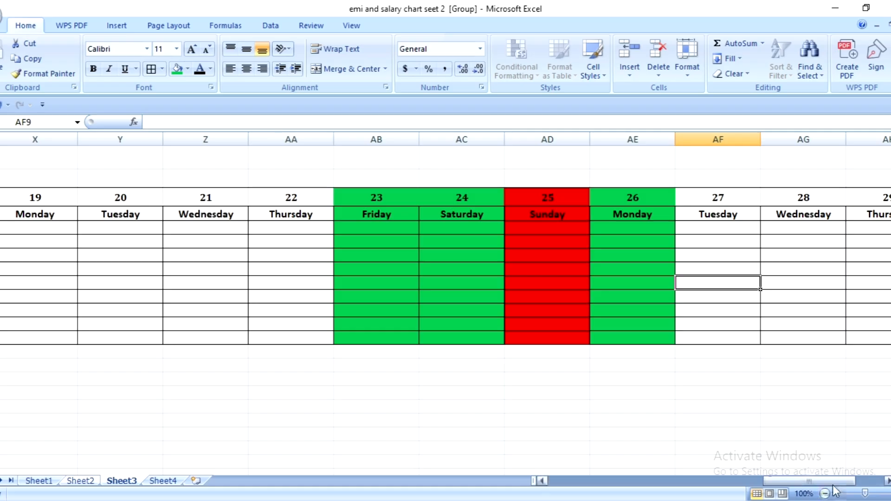
- Merge and center the empty cells E5:E13 below the Day name heading
drag(839, 481, 598, 470)
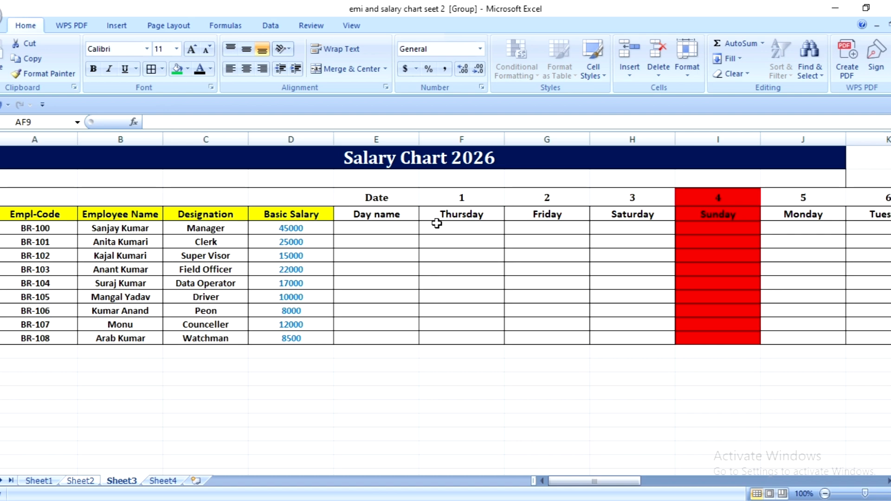
drag(378, 229, 369, 335)
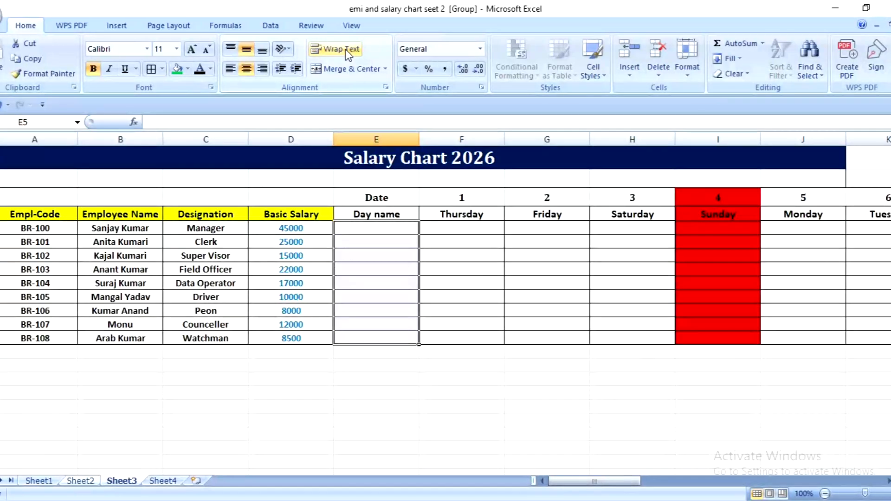
click(352, 70)
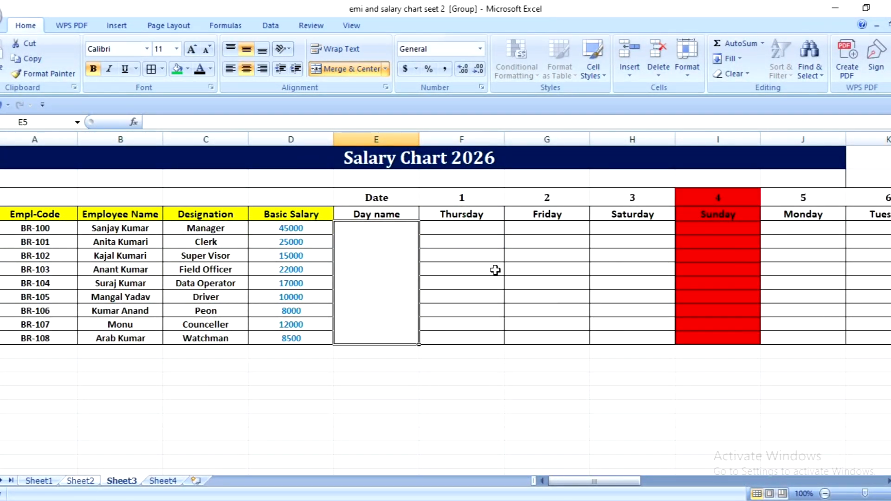
- Enter the attendance mark P in F5 for employee BR-100 on Thursday, date 1
click(474, 228)
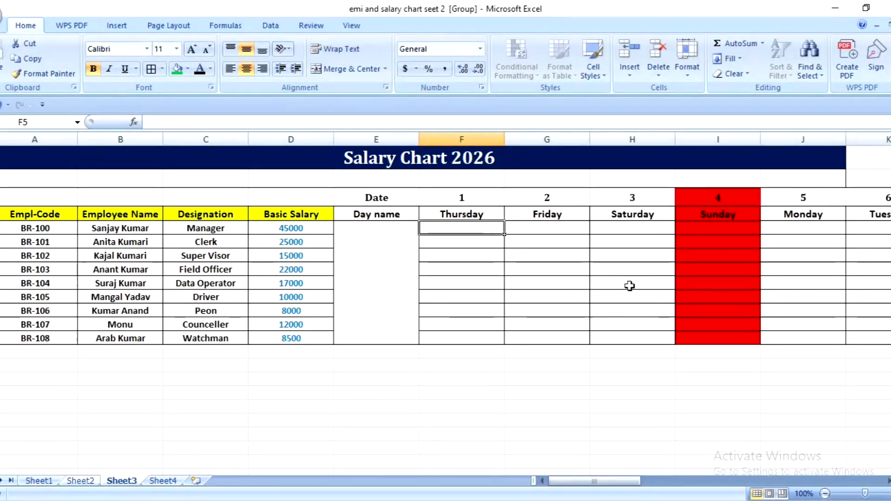
text(P)
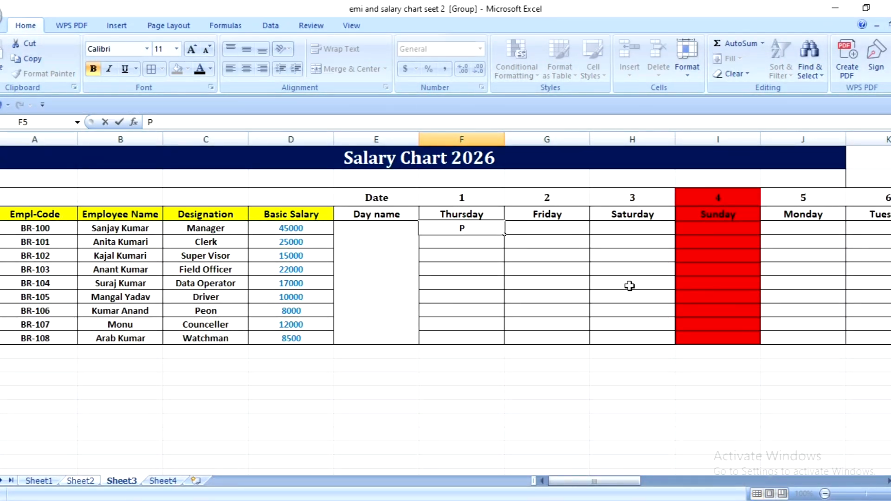
click(472, 229)
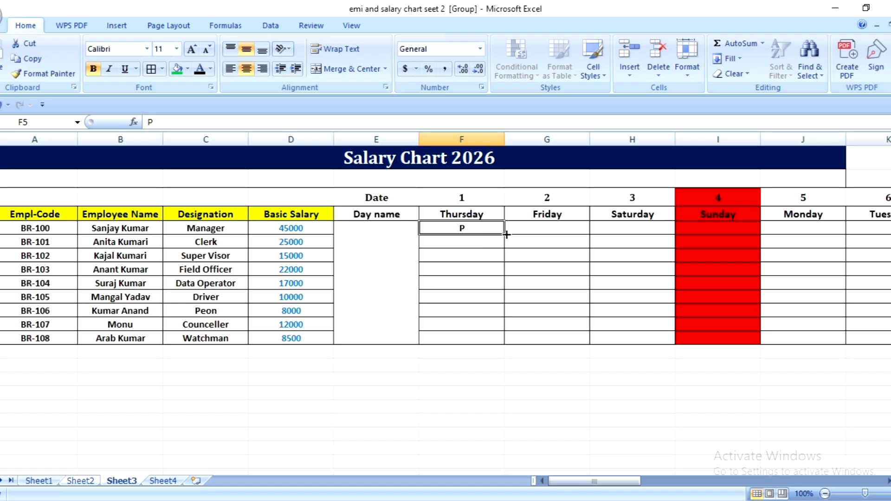
- Mark all employees present with P for dates 1 to 3, F5:H13, and dates 5 to 10, J5:O13
drag(506, 234, 672, 342)
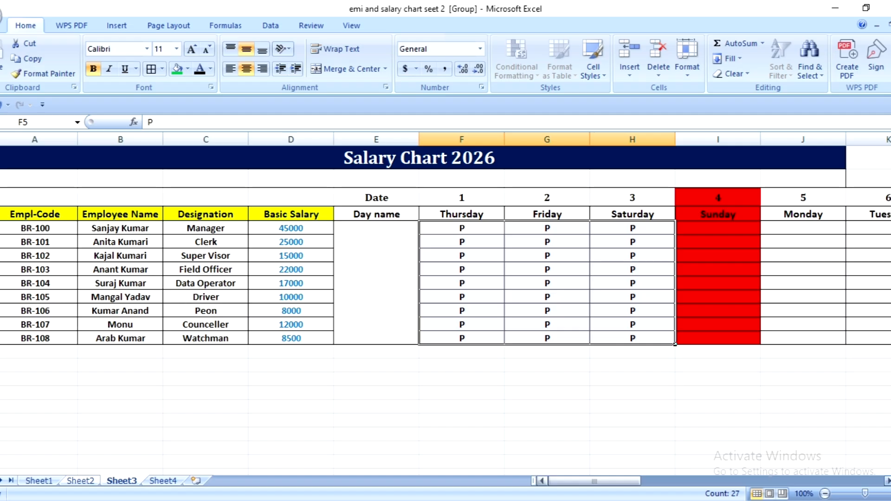
scroll(223, 242, right, 7)
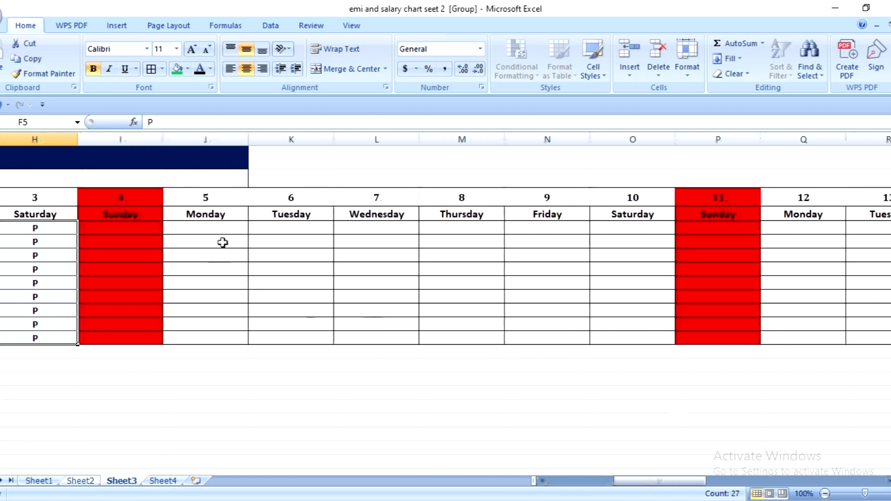
click(223, 228)
text(P)
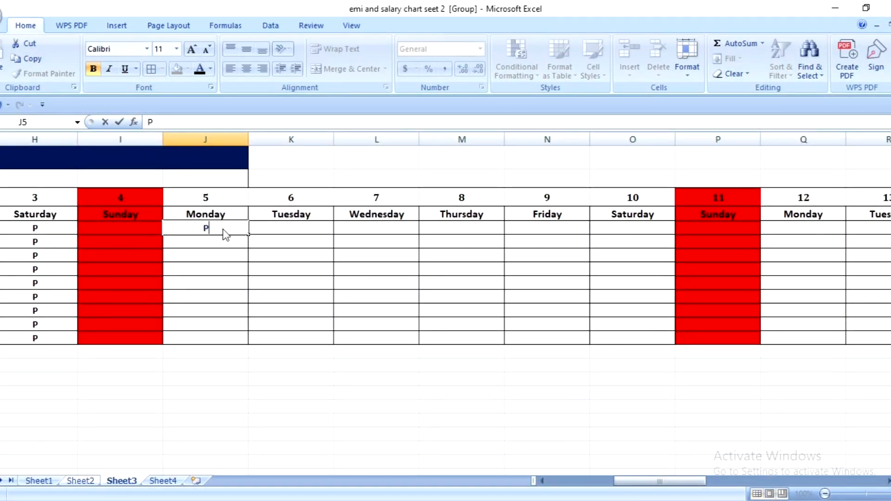
click(214, 264)
click(212, 228)
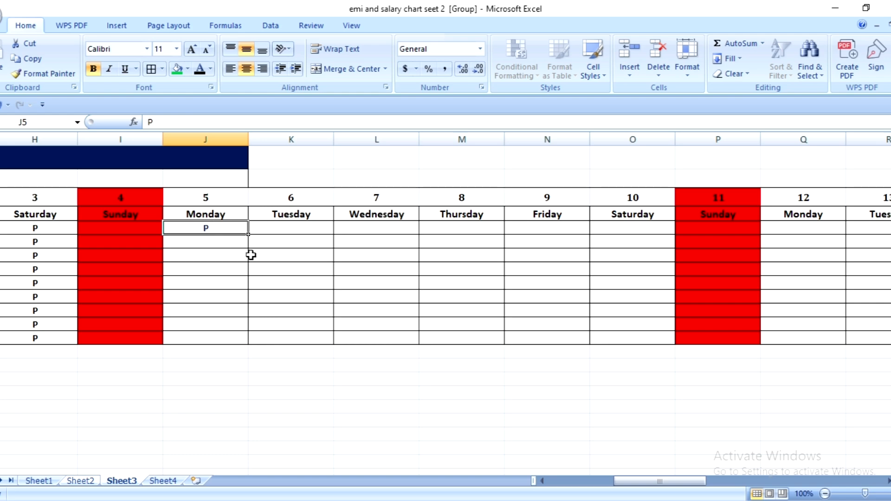
drag(250, 234, 675, 346)
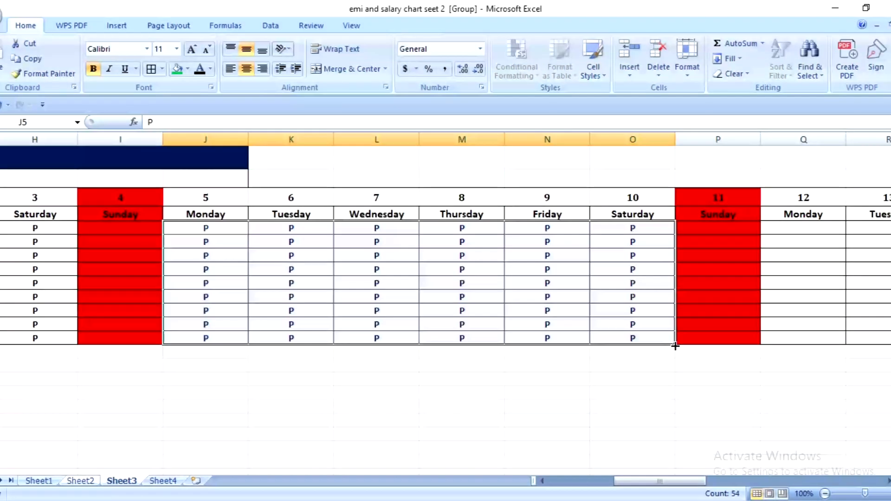
- Set the font colour of the attendance marks in J5:O13 to black
click(214, 69)
click(204, 86)
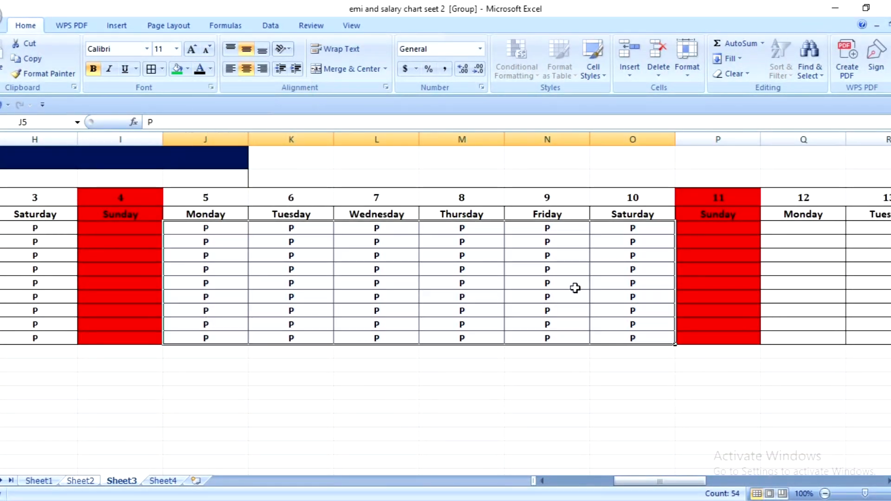
click(574, 285)
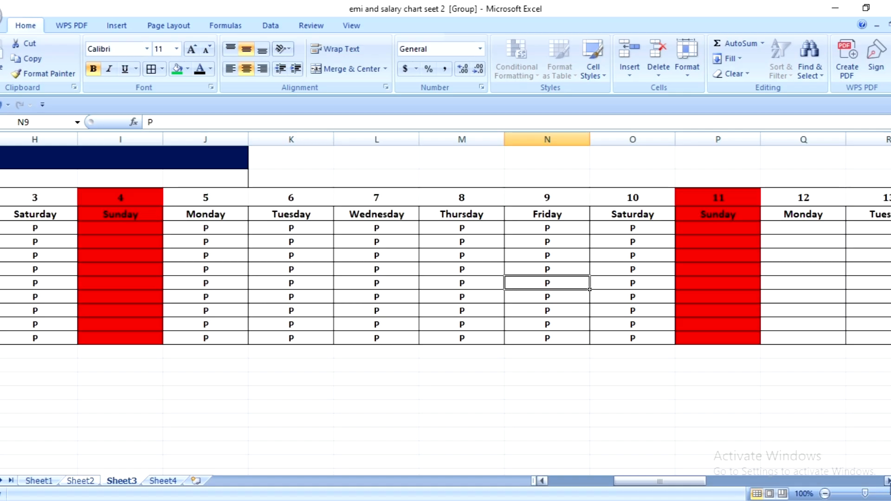
- Enter P in Q5 for Monday, date 12, and fill it down to Q13
scroll(178, 219, right, 7)
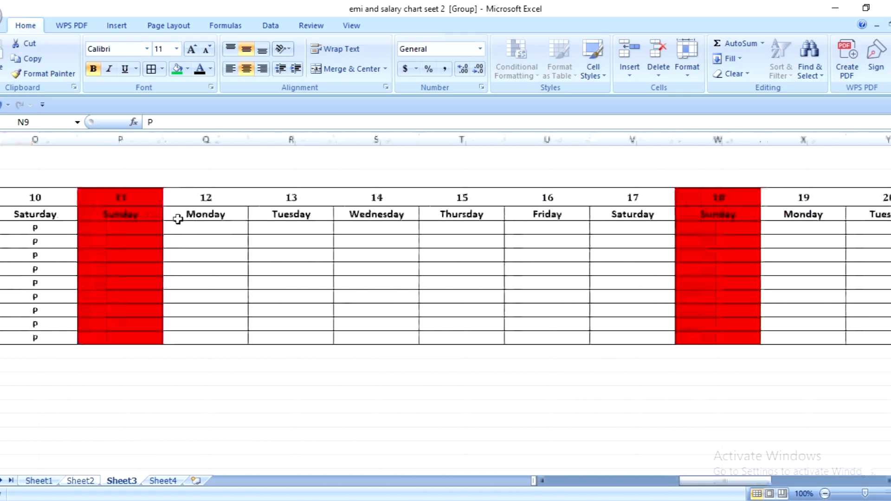
drag(179, 228, 623, 342)
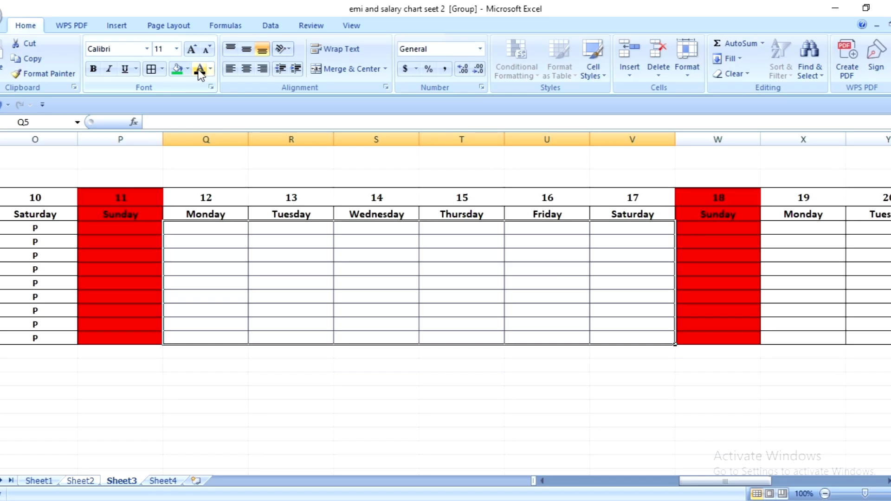
click(214, 233)
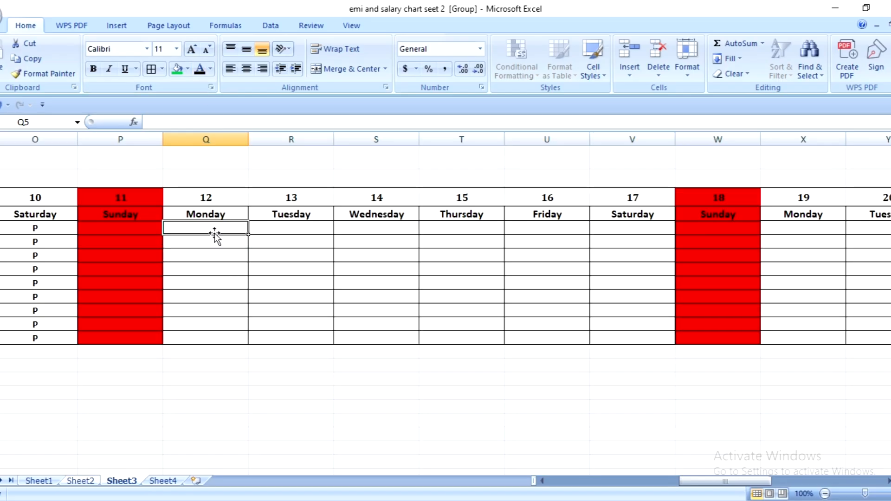
text(P)
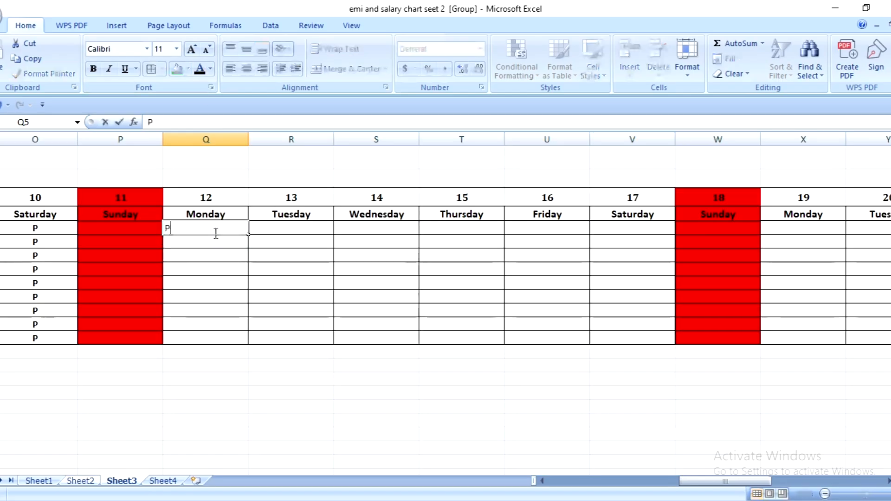
key(Down)
key(Down)
key(Down)
drag(210, 226, 626, 335)
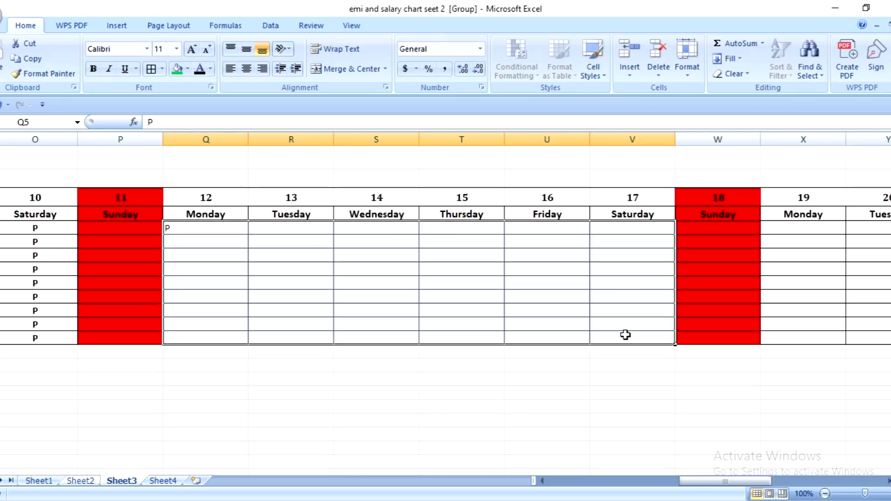
key(ctrl+d)
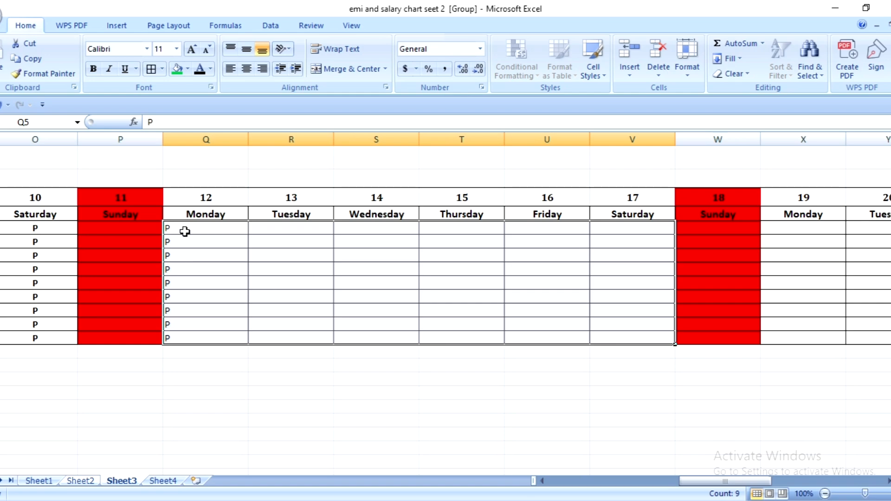
- Center Q5:V13 horizontally and vertically, and fill the P mark across dates 12 to 17 for all employees
click(246, 69)
click(247, 48)
click(210, 284)
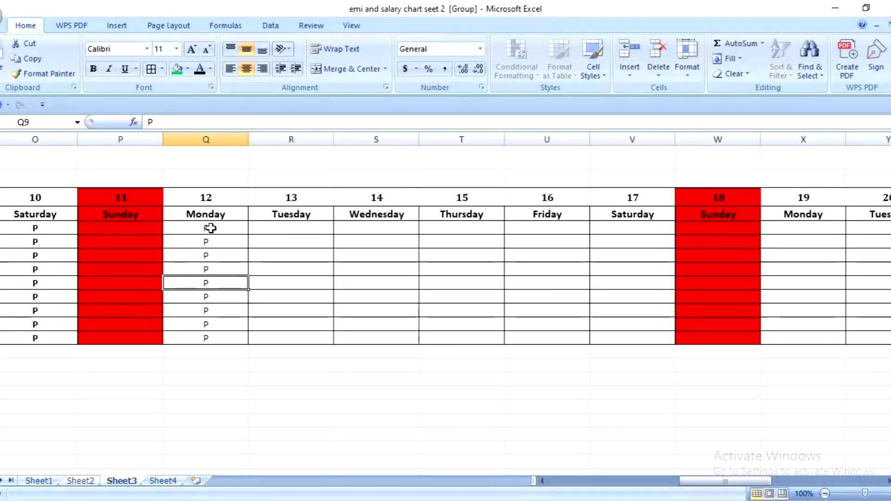
click(210, 228)
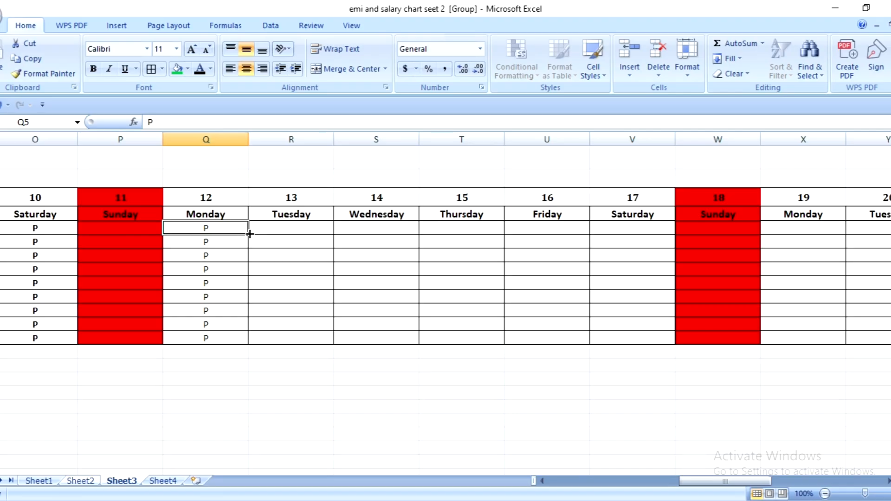
drag(250, 234, 677, 342)
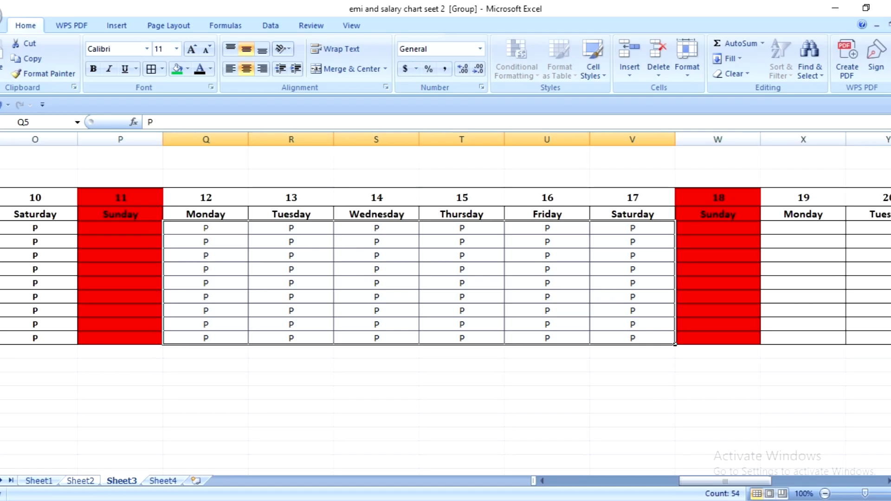
- Fill X5:AA13 for dates 19 to 22 with the mark P, centered horizontally and vertically
click(888, 481)
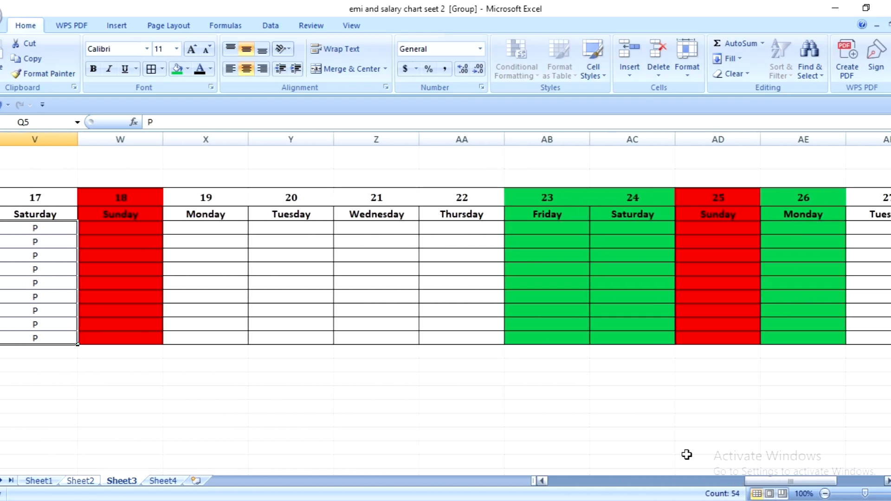
click(203, 226)
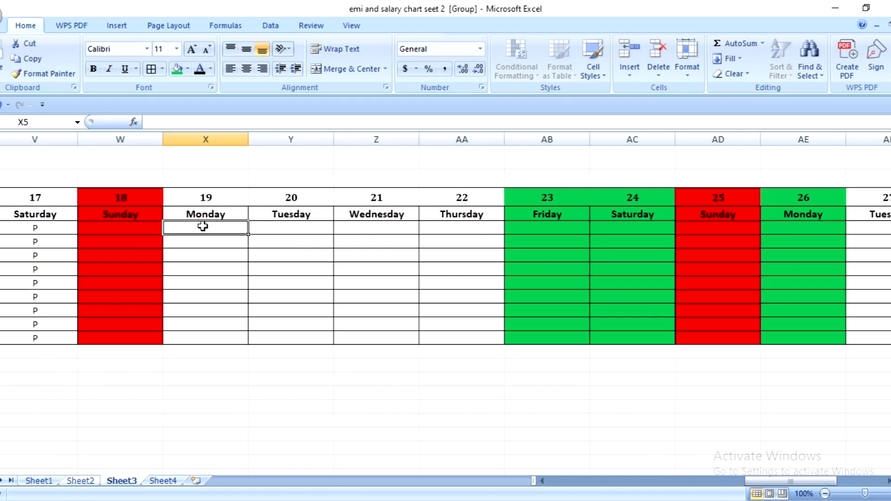
text(P)
click(155, 242)
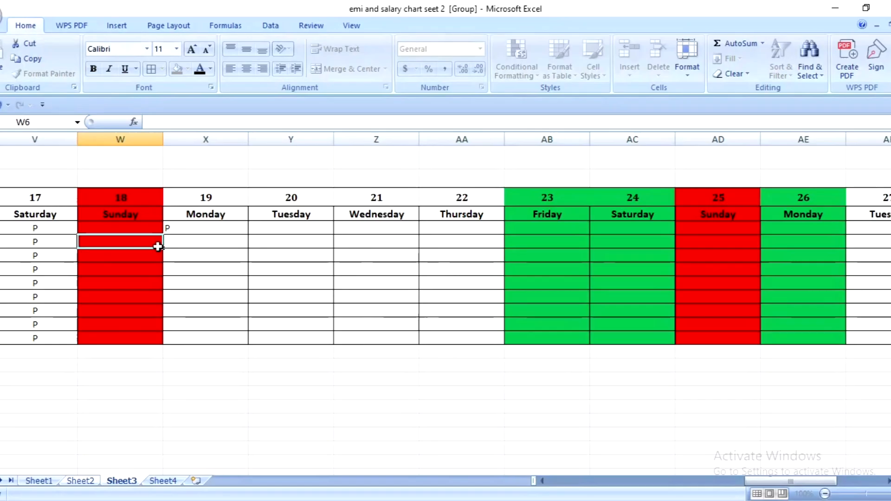
click(187, 233)
drag(251, 234, 454, 242)
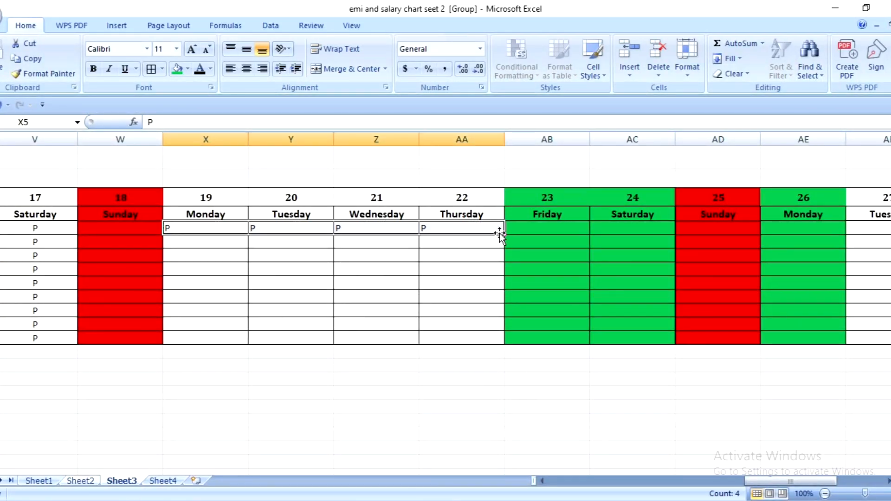
drag(507, 237, 498, 346)
click(247, 69)
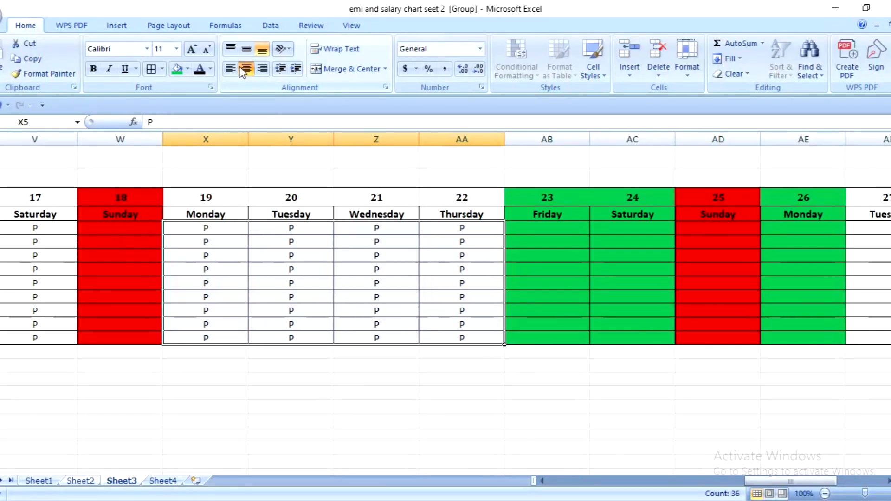
click(246, 50)
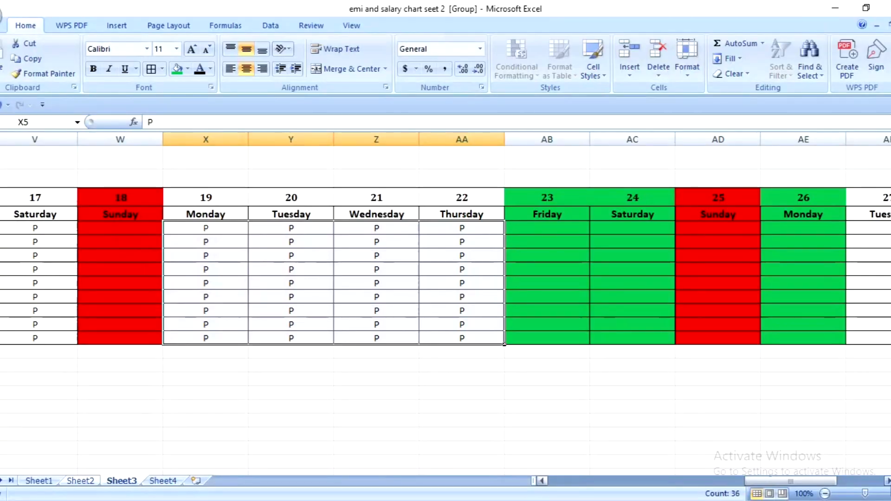
- Fill AF5:AJ13 for dates 27 to 31 with the mark P, centered horizontally and vertically
click(888, 481)
click(888, 482)
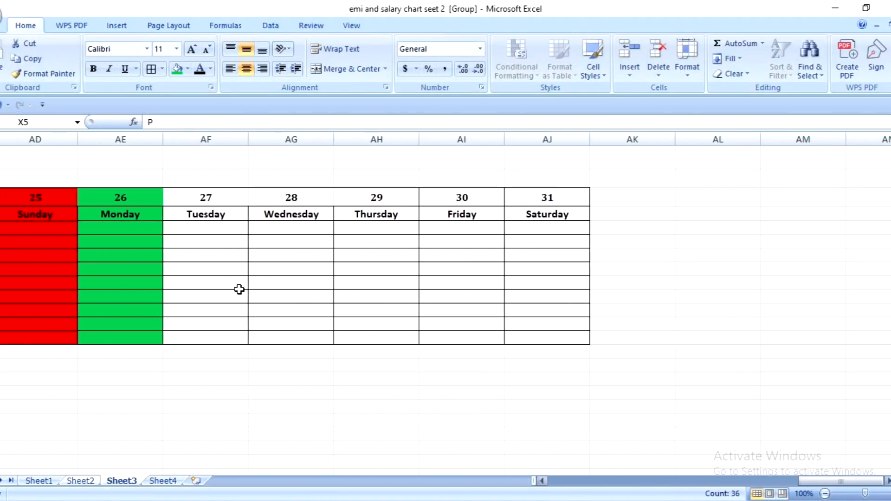
click(187, 231)
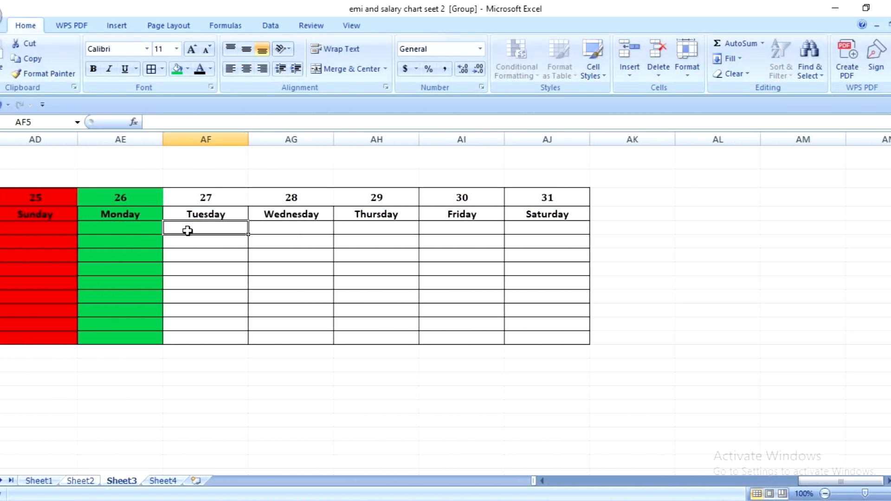
text(P)
click(242, 307)
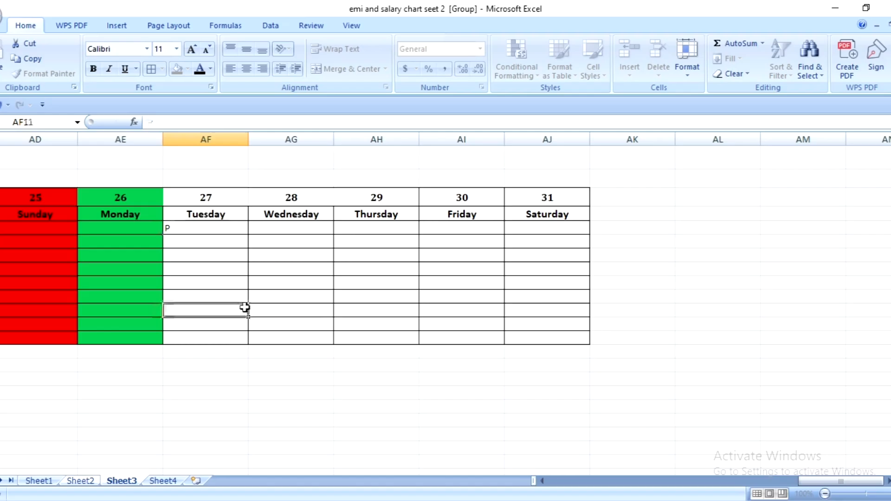
click(206, 227)
drag(249, 238, 601, 342)
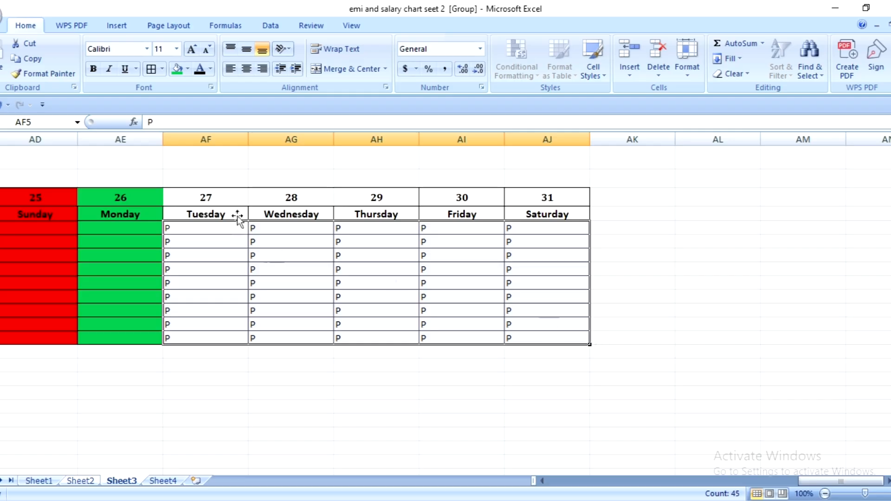
click(247, 68)
click(246, 50)
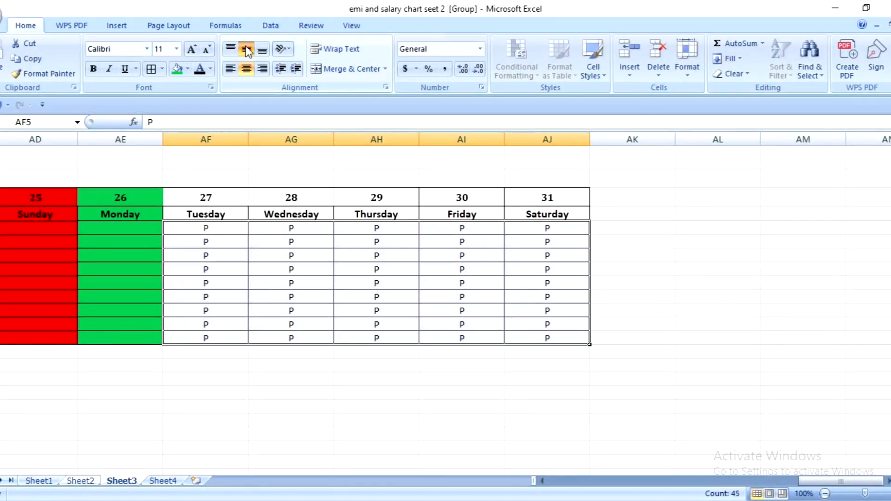
click(247, 50)
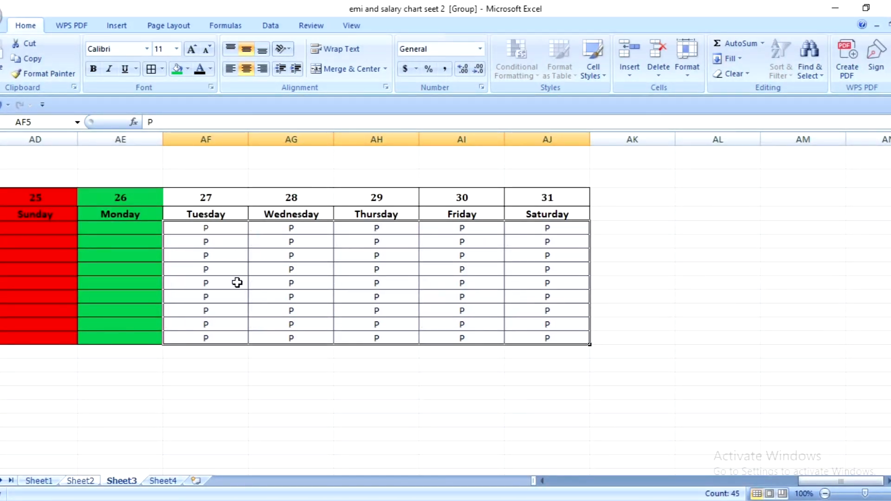
- Fill the date and day name header rows, A3:AJ4, with standard yellow and apply borders to their cells
drag(566, 197, 2, 224)
click(188, 71)
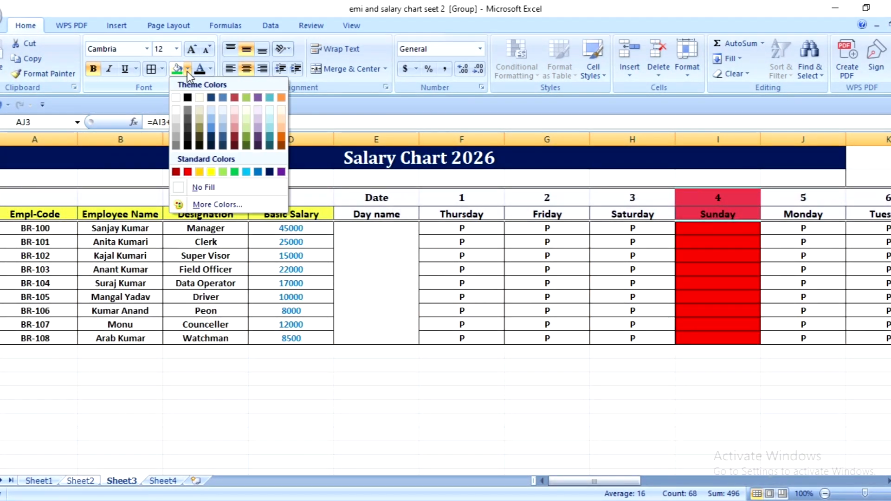
click(211, 172)
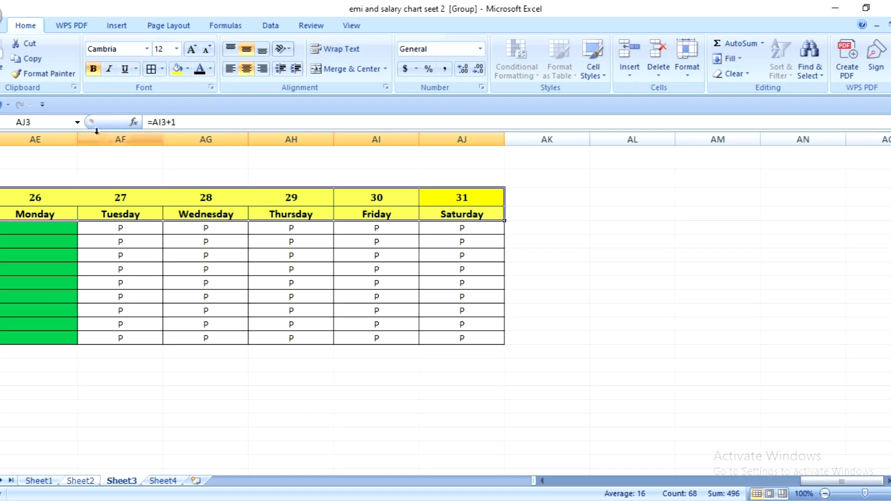
click(151, 69)
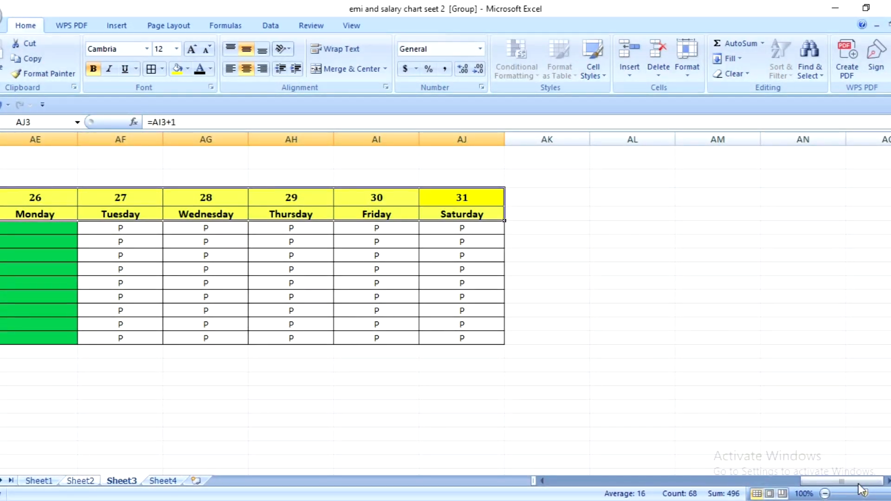
- Paste a copy of the Basic Salary cells D4:D13 starting at AK3, and clear the pasted contents
drag(848, 481, 568, 479)
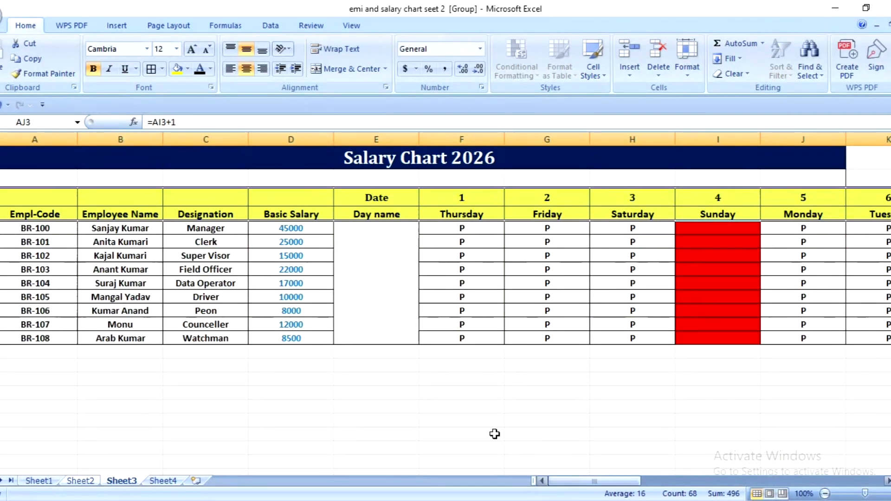
drag(285, 214, 293, 342)
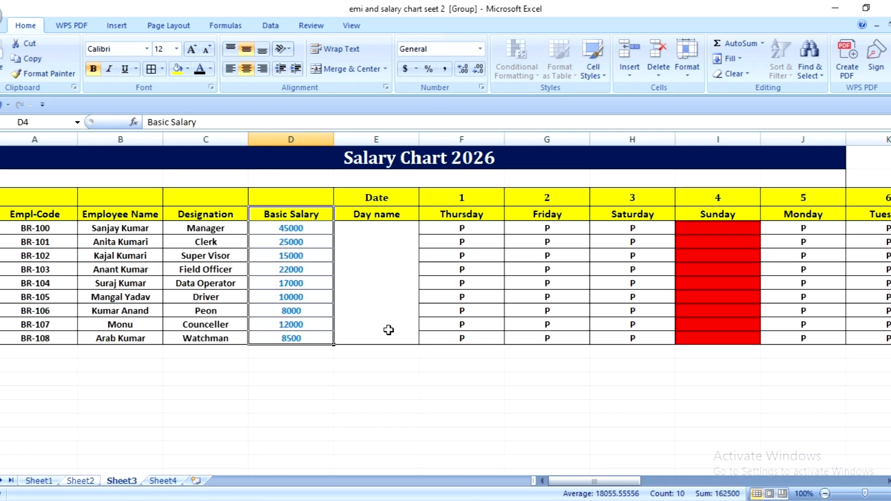
key(ctrl+c)
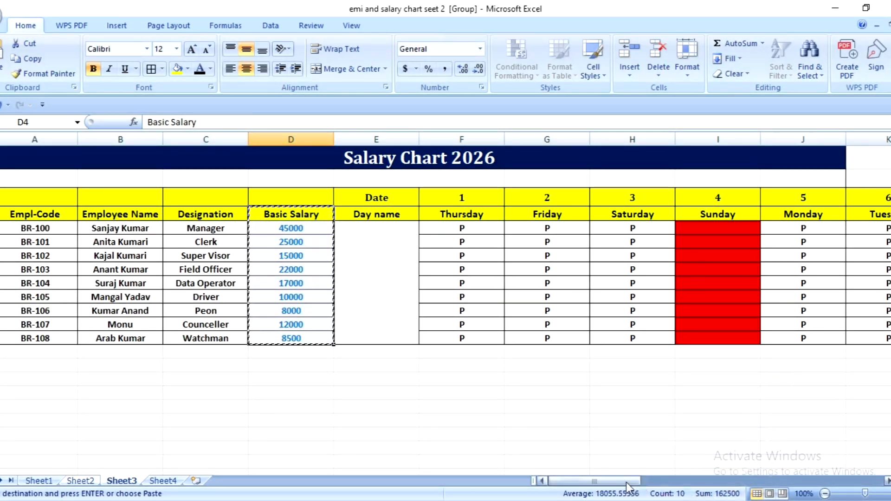
drag(627, 486, 889, 476)
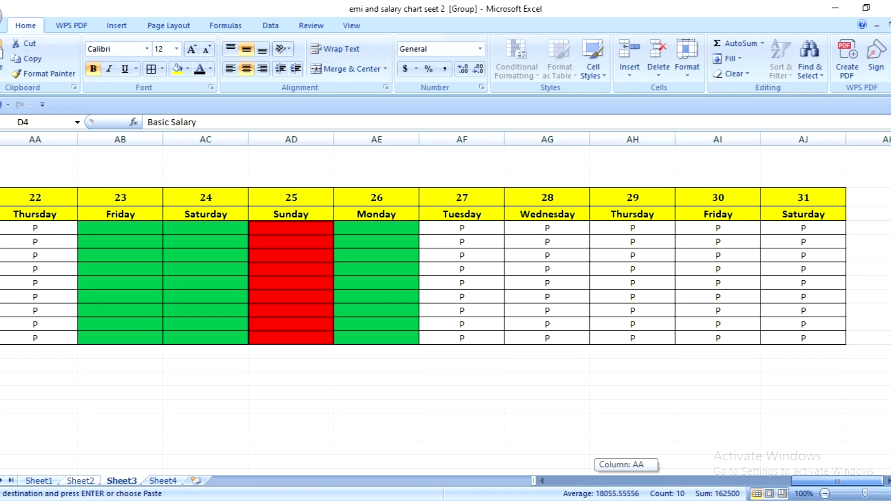
click(867, 202)
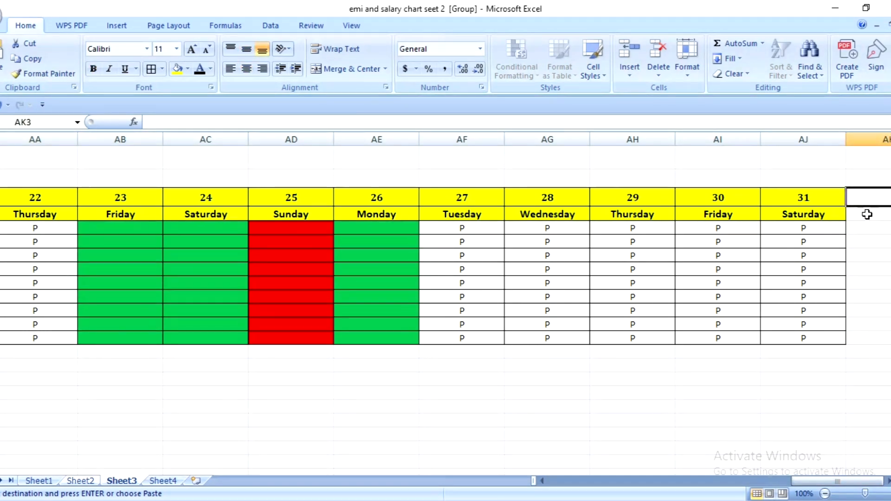
key(ctrl+v)
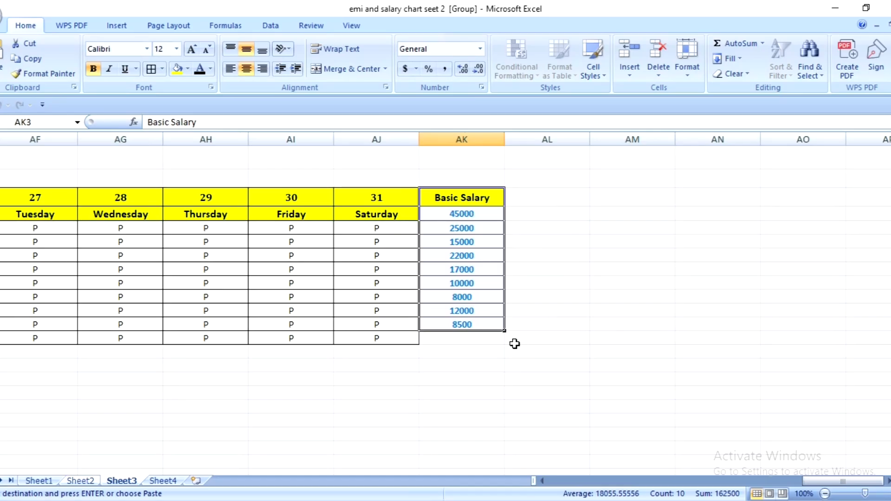
key(Delete)
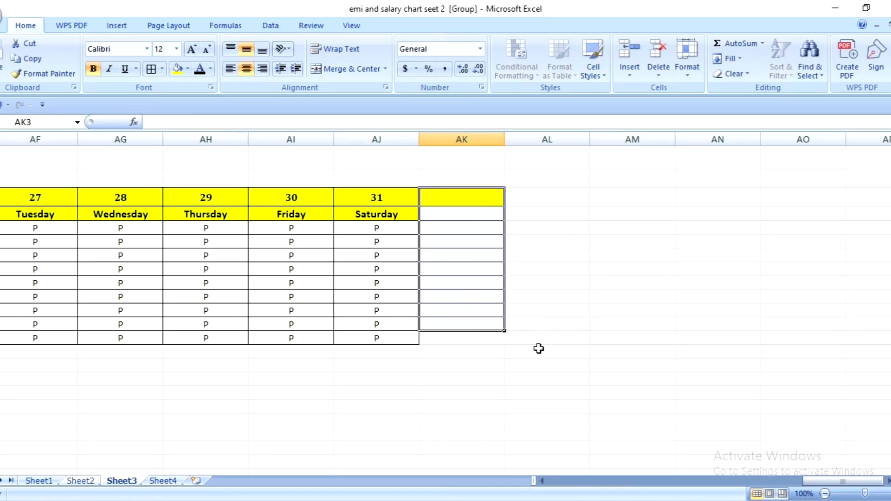
click(539, 348)
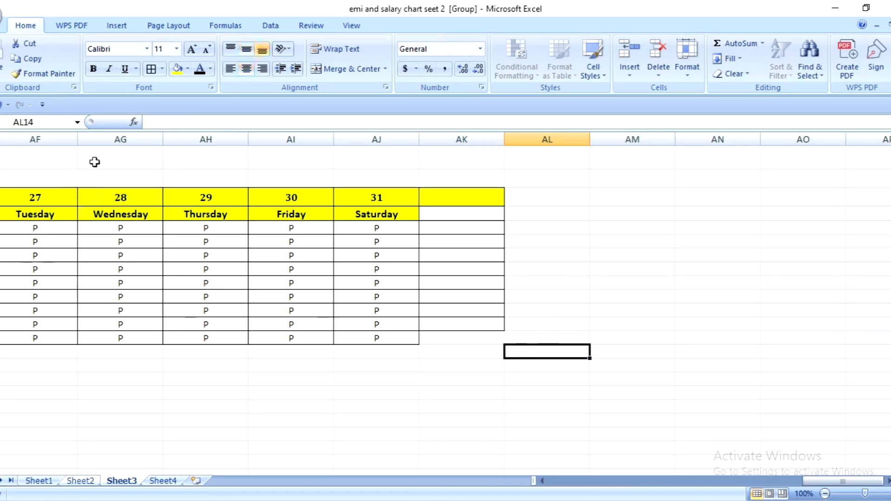
- Copy the Basic Salary heading and amounts from D4:D13 to AK4, aligned with the employee rows
drag(817, 481, 561, 481)
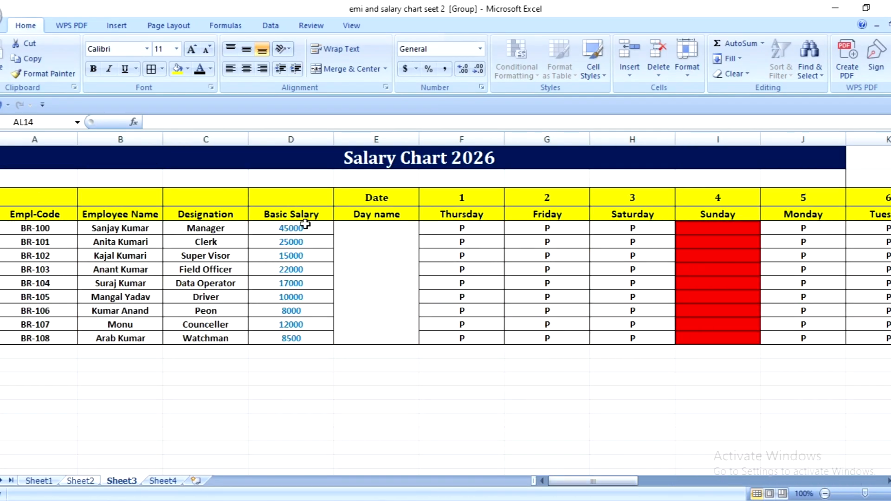
drag(299, 217, 310, 339)
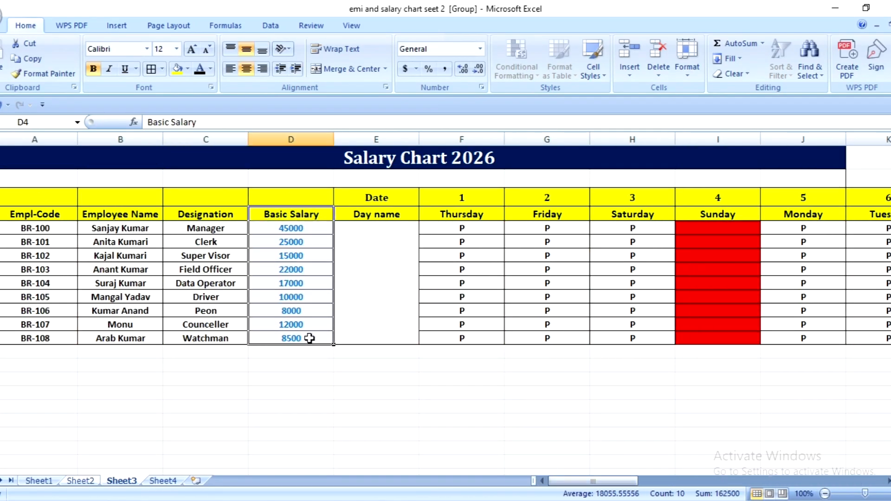
key(ctrl+c)
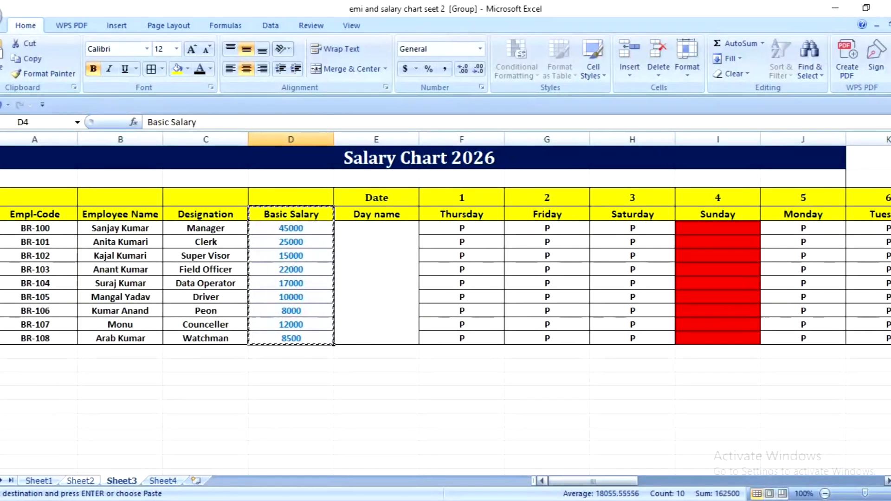
drag(630, 485, 795, 483)
click(800, 215)
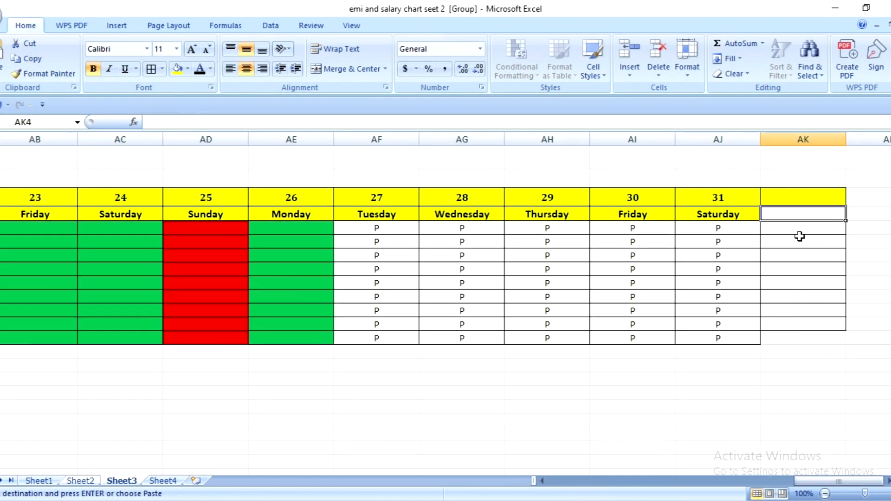
key(ctrl+v)
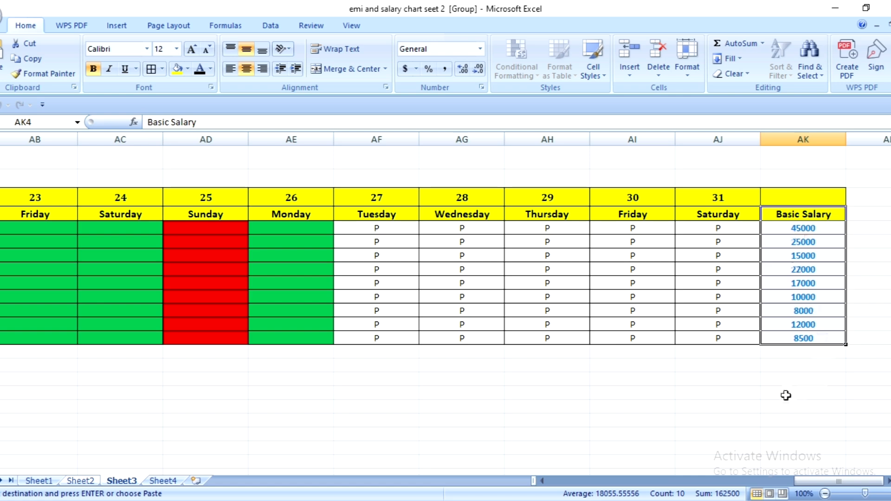
click(768, 393)
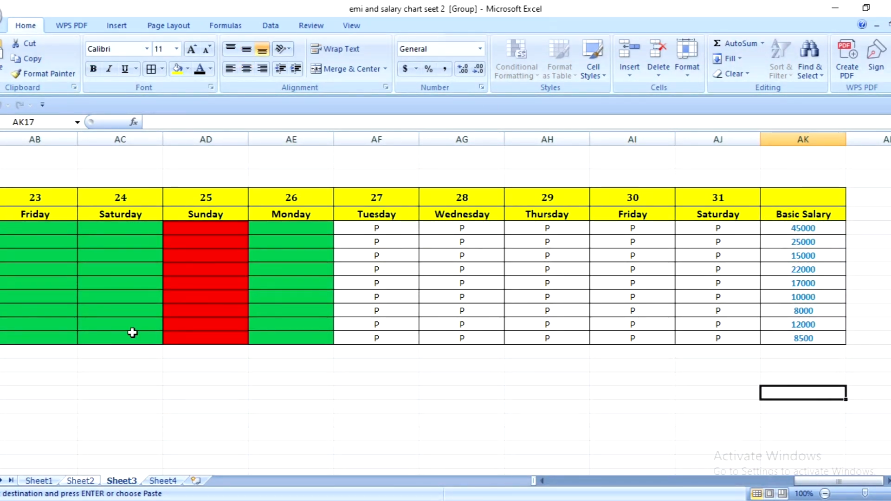
- Delete the original Basic Salary column D from the sheet
drag(815, 480, 560, 470)
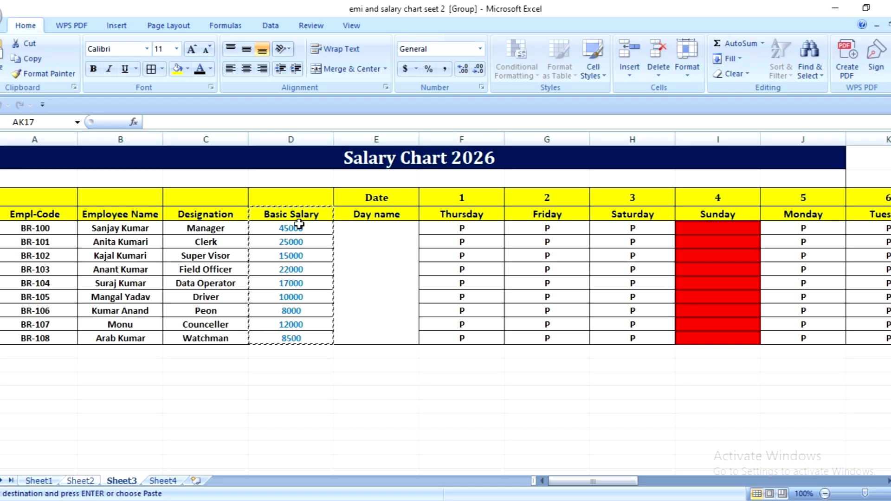
key(Delete)
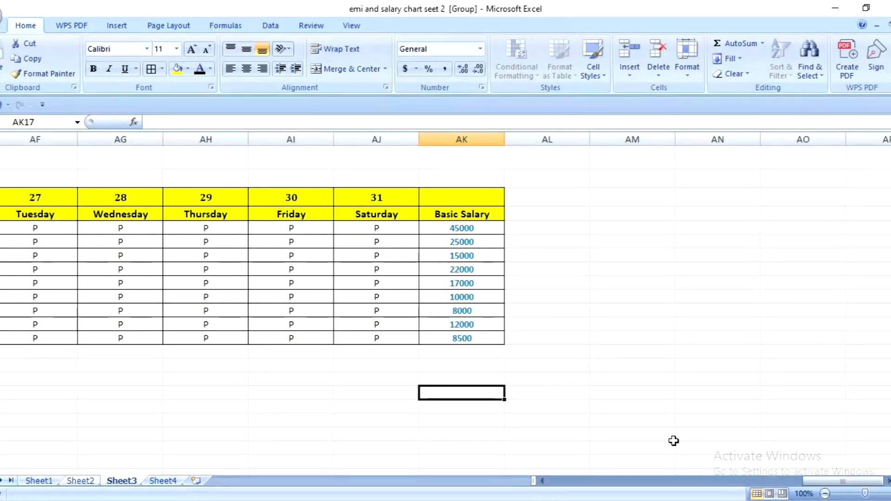
drag(842, 481, 581, 472)
click(376, 358)
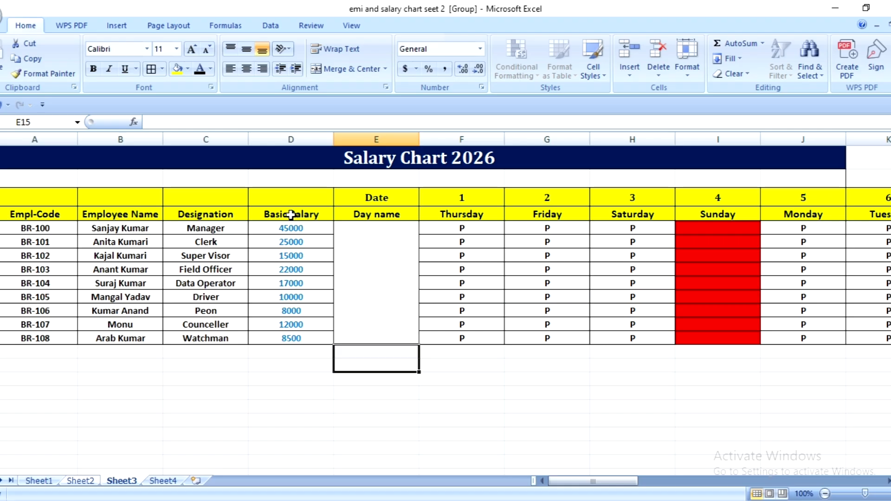
drag(291, 215, 302, 341)
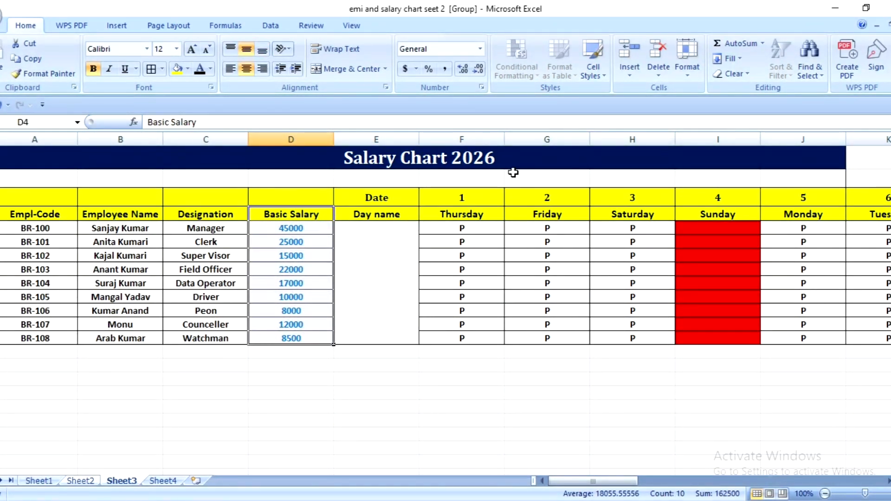
click(655, 75)
click(703, 122)
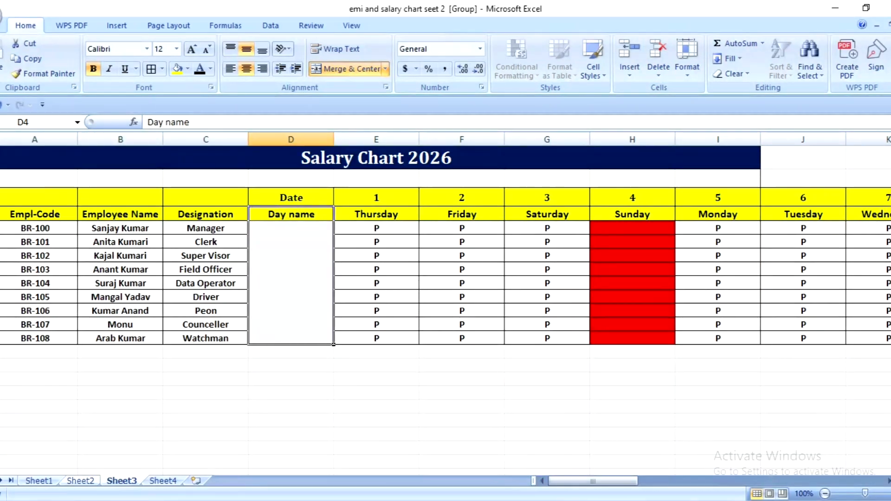
- Merge and center AK3:AK4 beside the Basic Salary column, with text wrapping turned on
scroll(446, 278, right, 6)
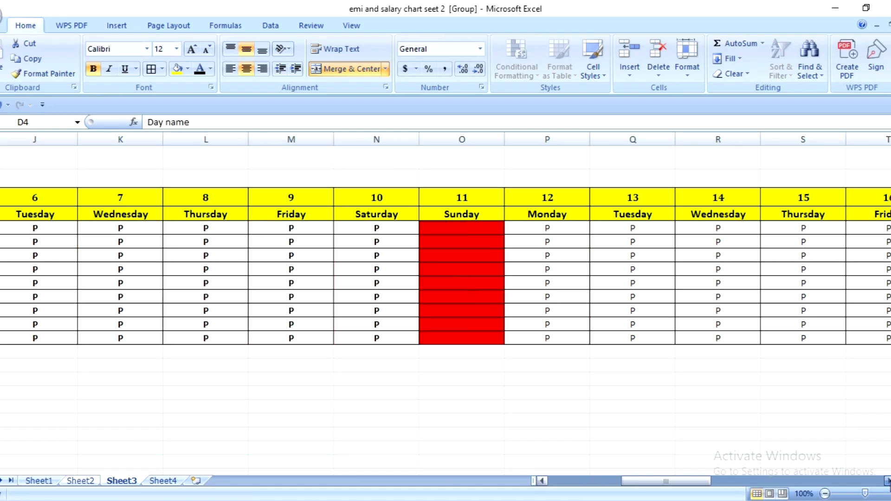
scroll(239, 241, right, 5)
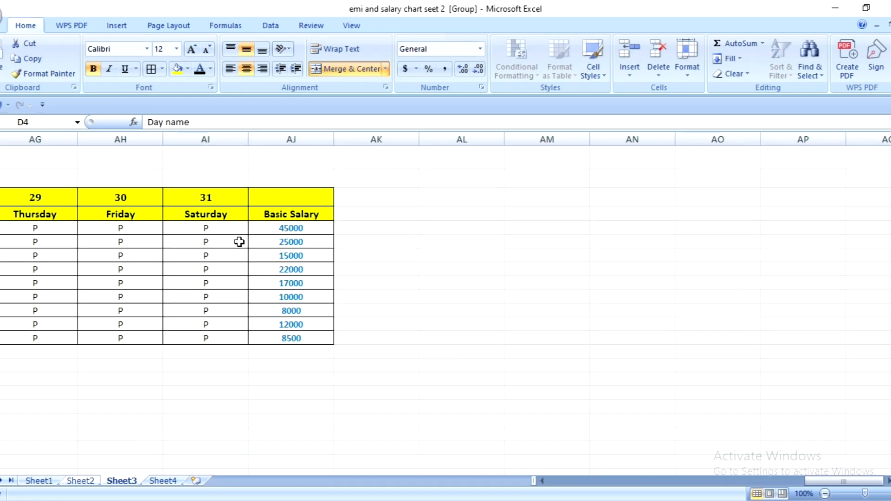
click(353, 212)
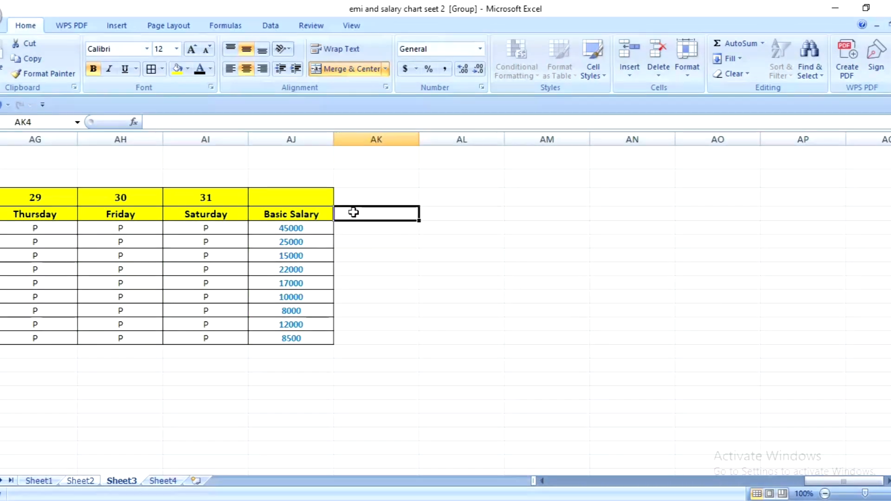
drag(350, 200, 360, 218)
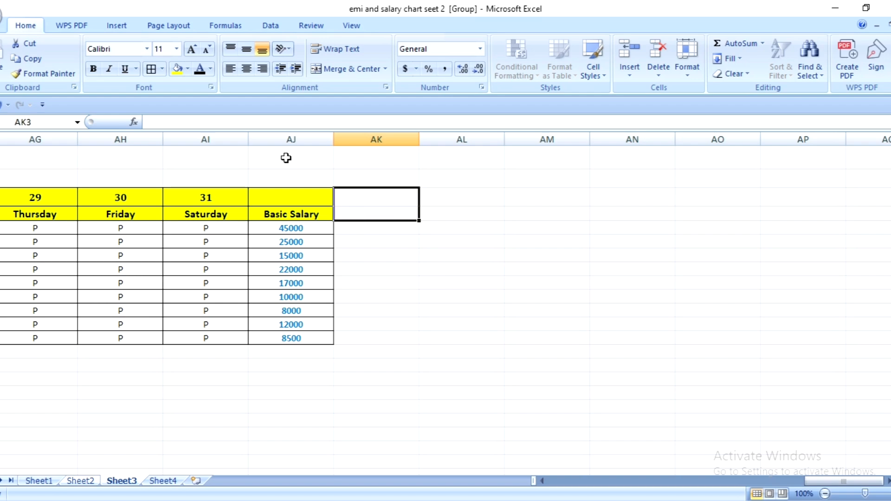
click(349, 68)
click(341, 51)
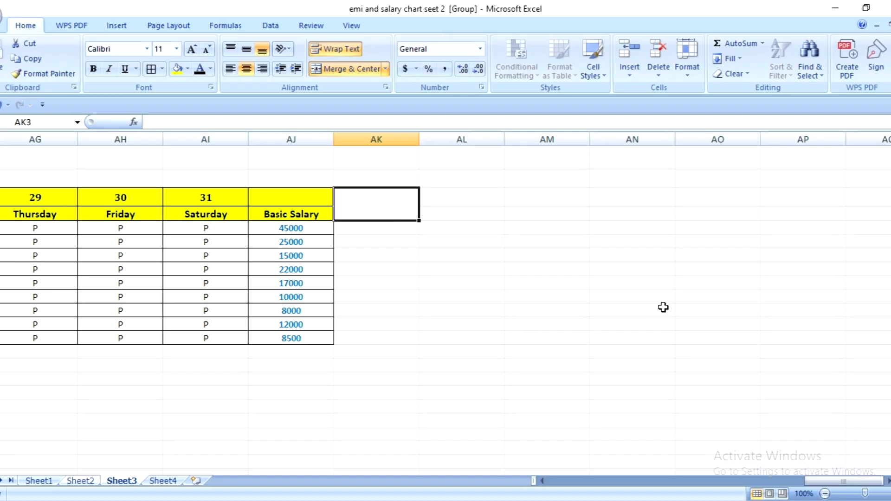
- Enter the heading Present Days in merged cell AK3 and narrow column AK so it wraps onto two lines
text(P)
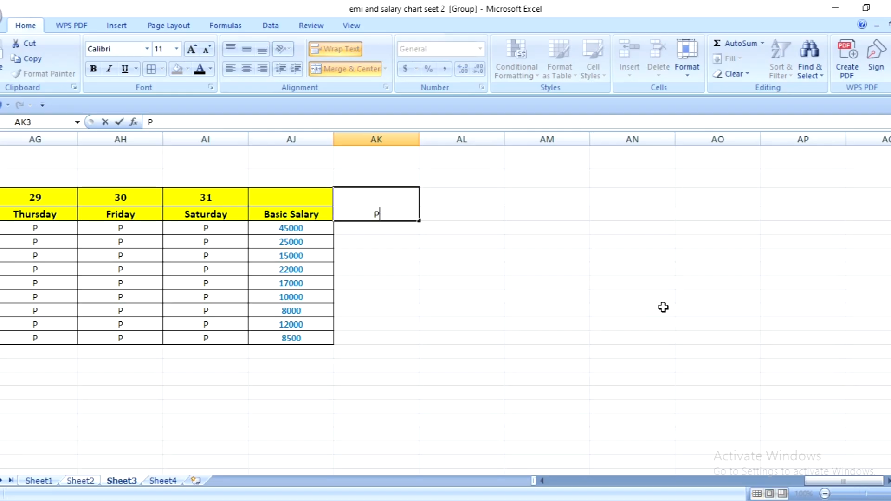
text(resent Days)
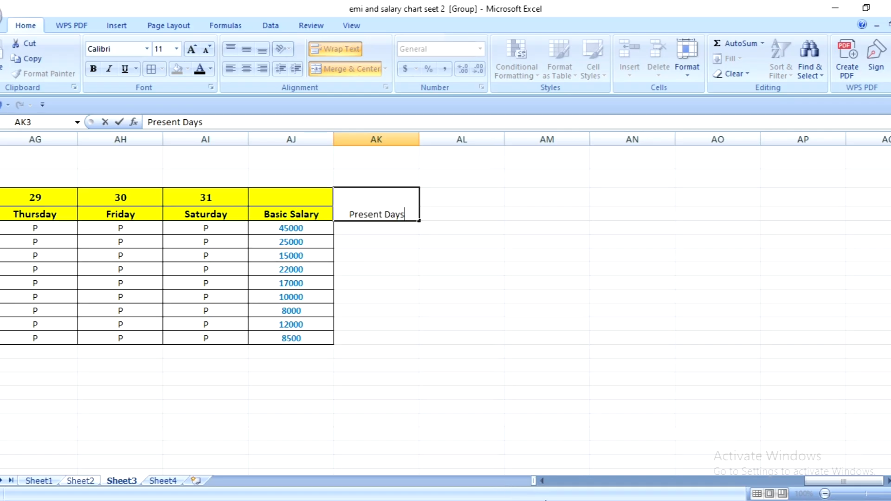
click(379, 238)
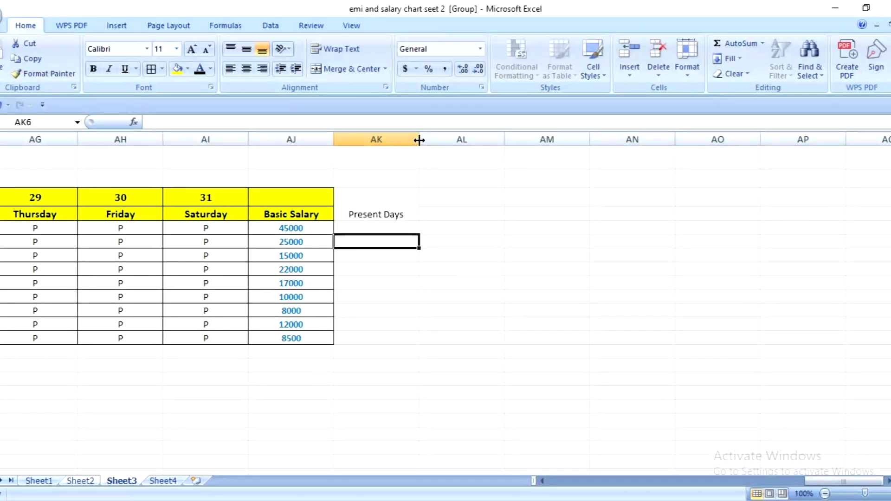
drag(419, 139, 390, 139)
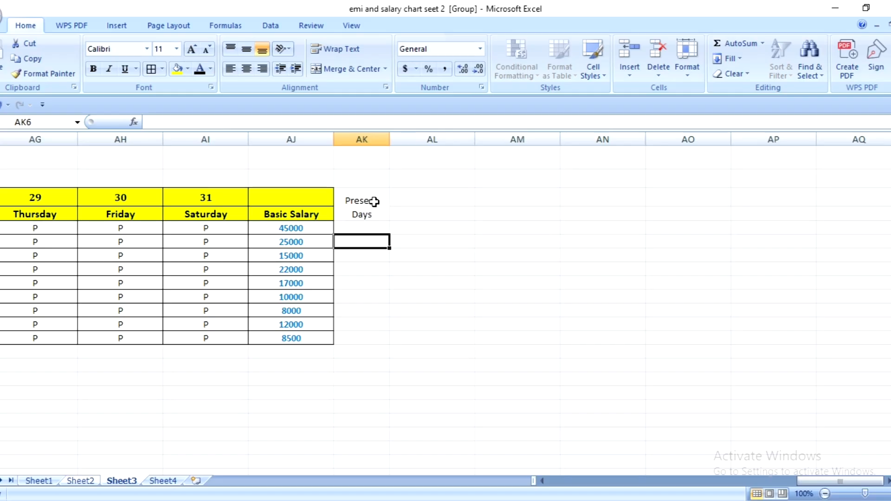
- Merge and center AL3:AL4 beside the Present Days heading, with text wrapping turned on
click(425, 201)
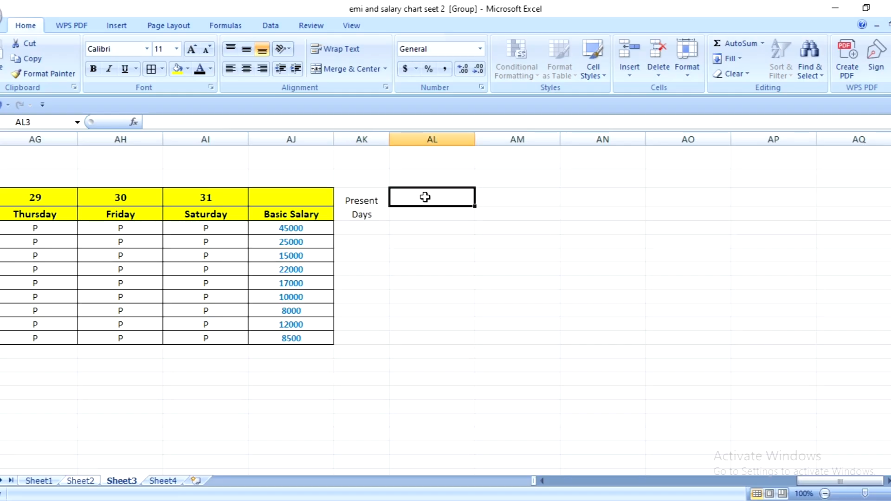
drag(424, 201, 422, 207)
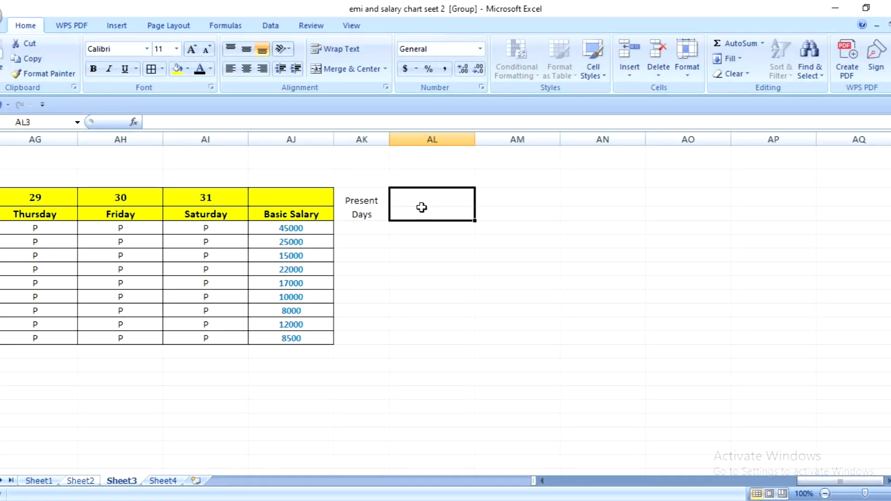
click(366, 68)
click(340, 48)
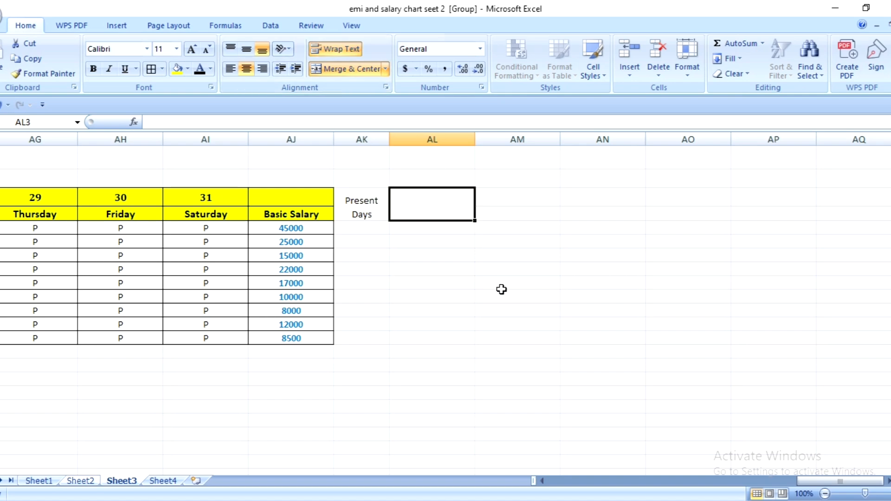
- Enter the heading Absent Days in merged cell AL3 and narrow column AL so it wraps onto two lines
text(Abs)
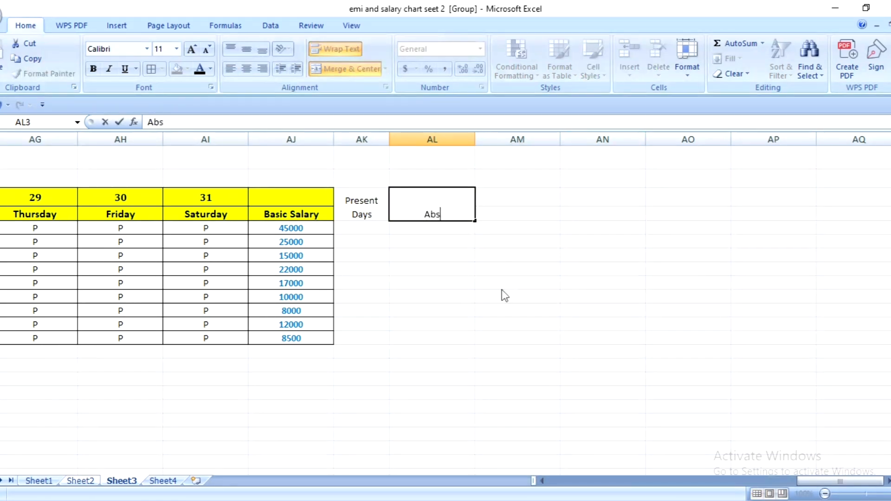
text(ent)
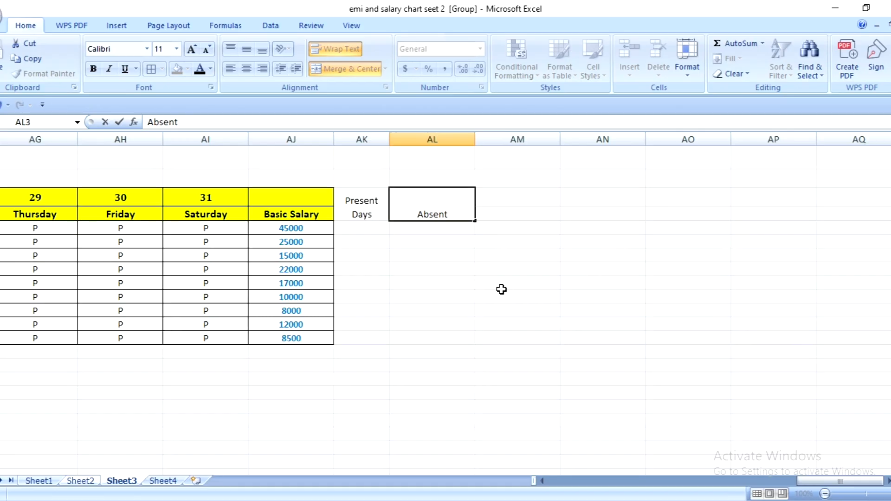
text( Days)
click(472, 268)
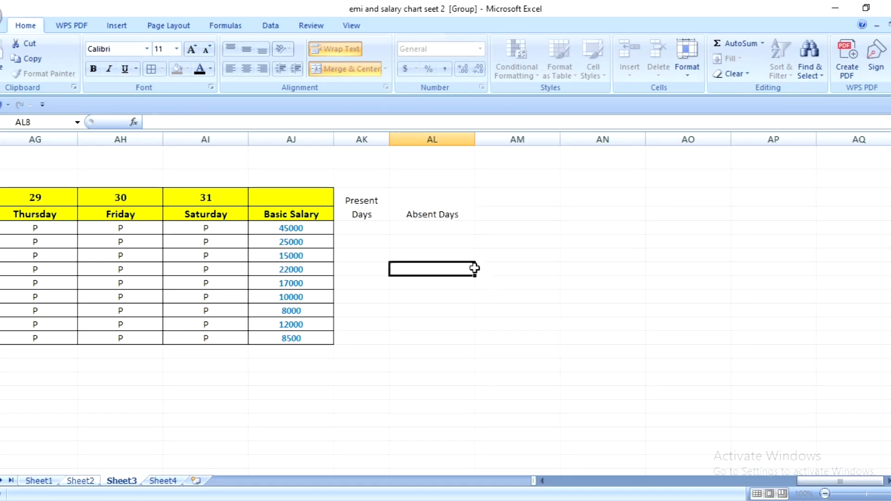
drag(474, 135, 439, 142)
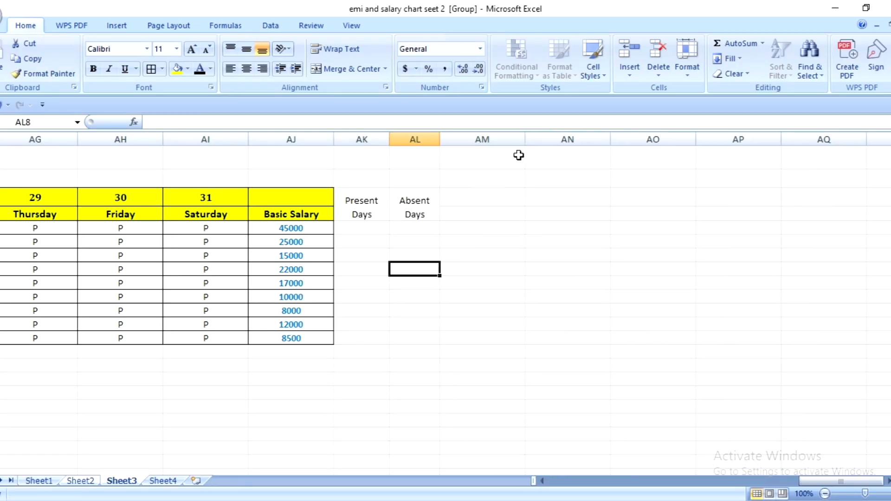
- Narrow column AM slightly and enter the heading Half Days in AM3, beside the Absent Days heading
drag(525, 137, 471, 215)
click(472, 197)
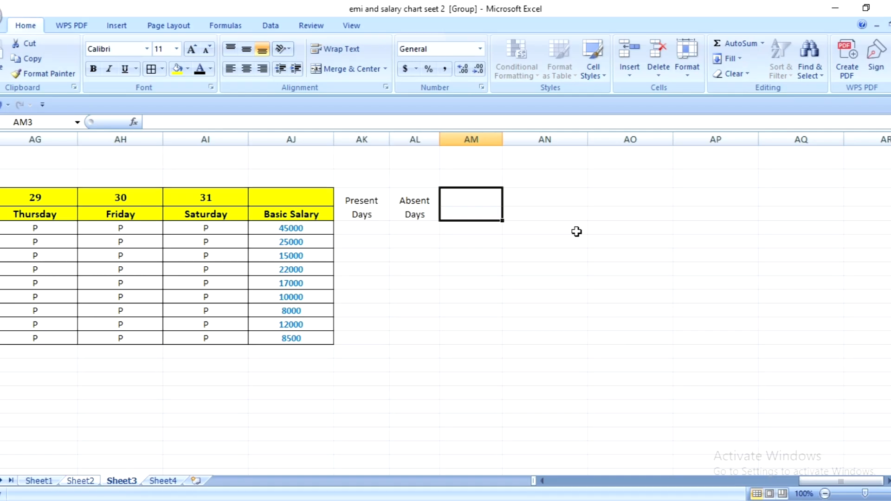
text(Half Days)
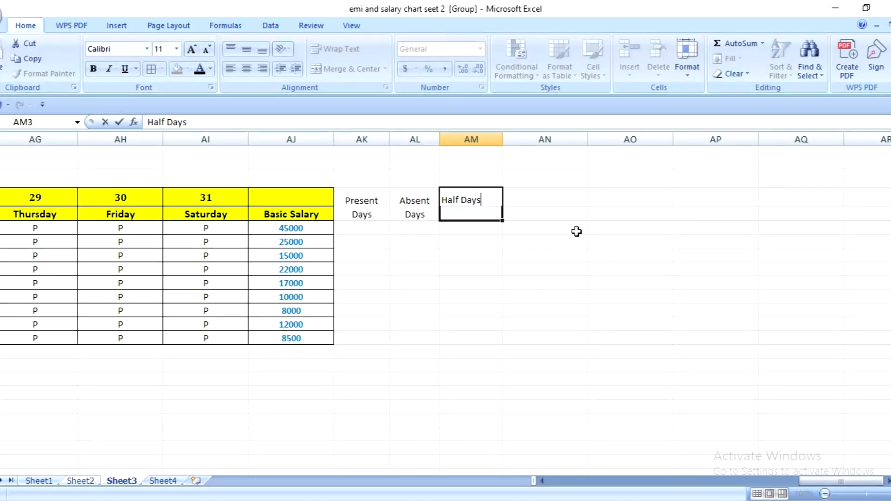
click(504, 279)
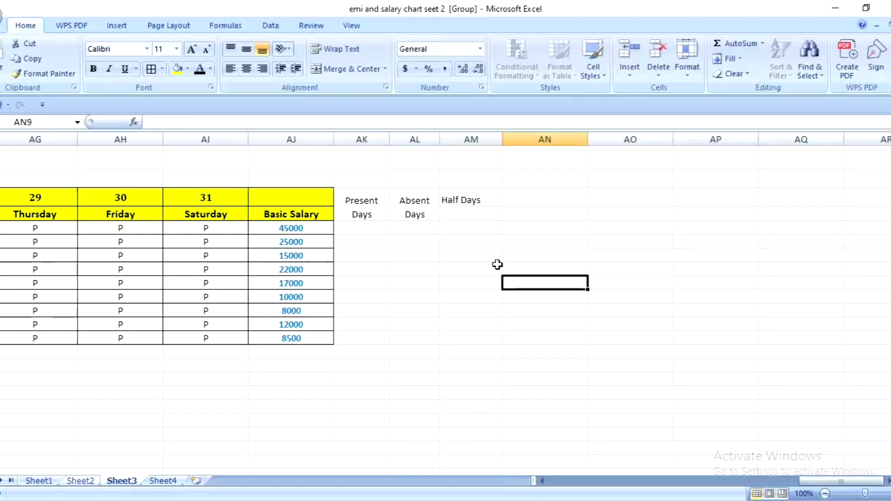
- Merge and center AM3:AM4 with text wrapping, and narrow column AM so Half Days wraps onto two lines
click(469, 201)
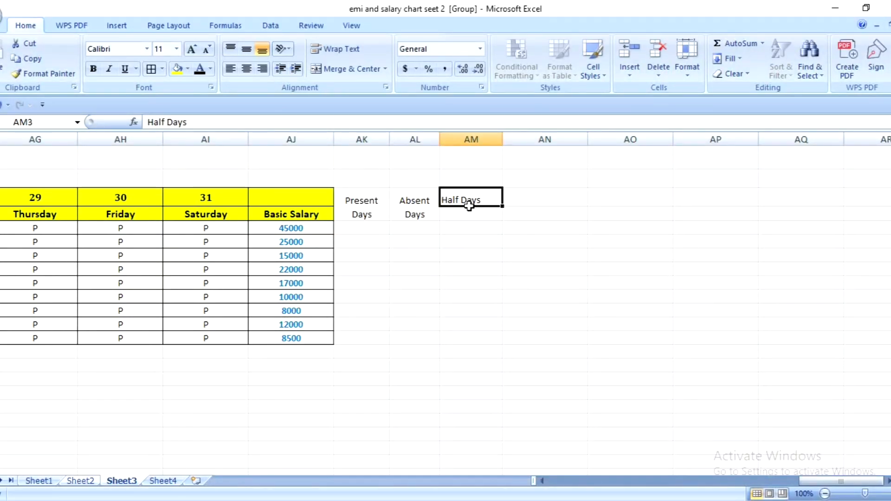
click(349, 69)
click(339, 49)
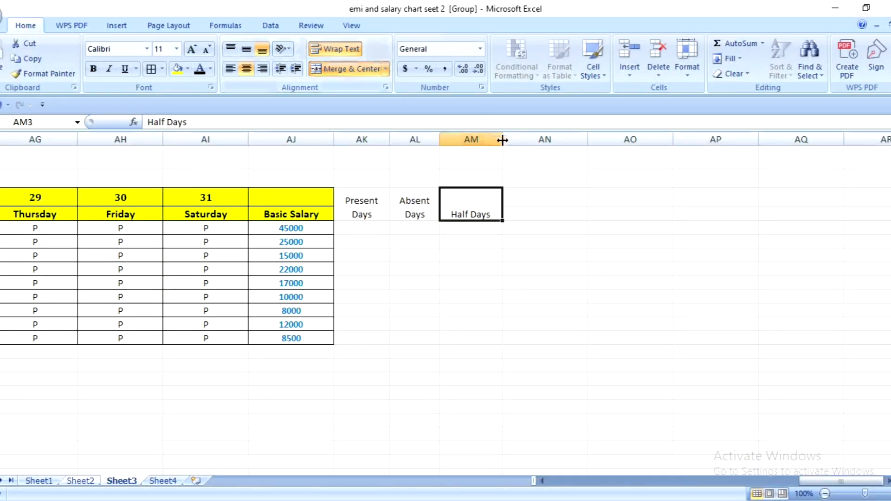
drag(503, 140, 481, 143)
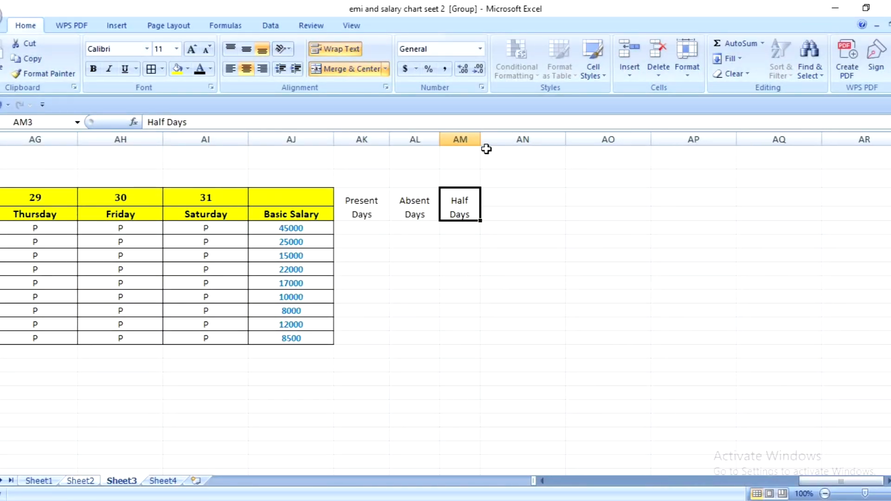
- Narrow column AN and enter the heading Off Days in AN3, beside the Half Days heading
click(522, 201)
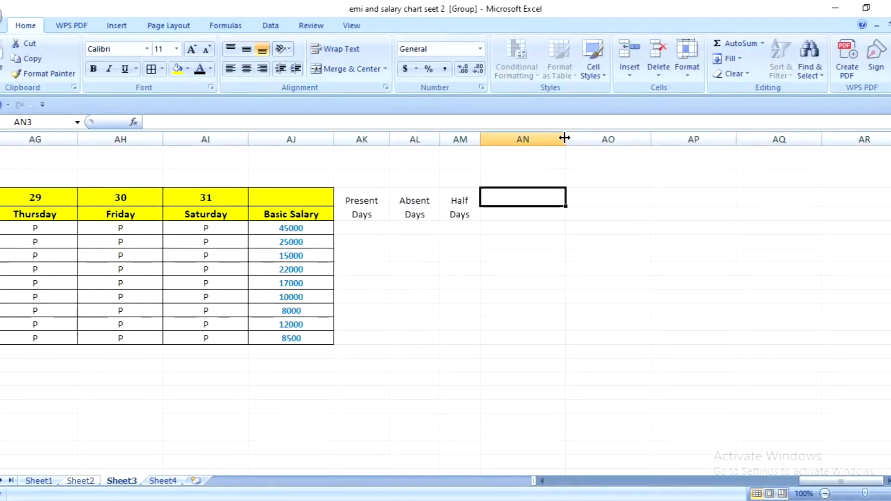
drag(565, 139, 505, 220)
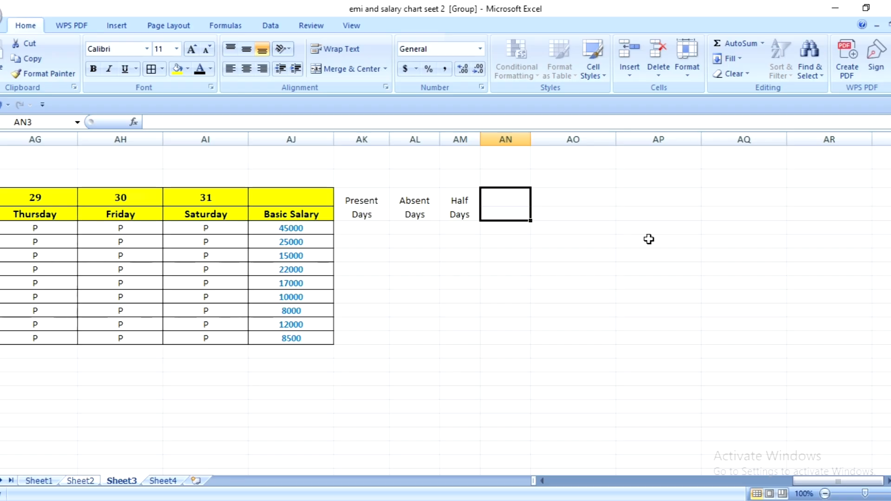
text(Off )
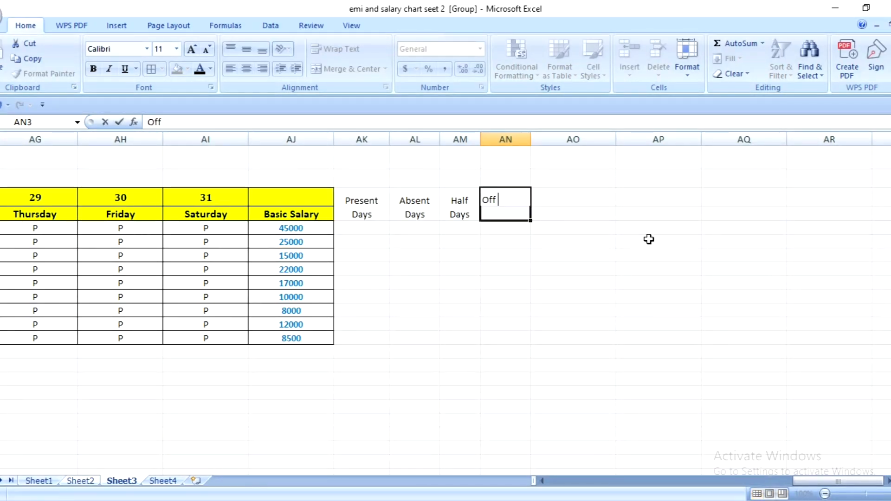
text(Days)
click(500, 279)
- Merge and center AN3:AN4 with text wrapping, and narrow column AN so Off Days wraps onto two lines
drag(503, 204, 501, 212)
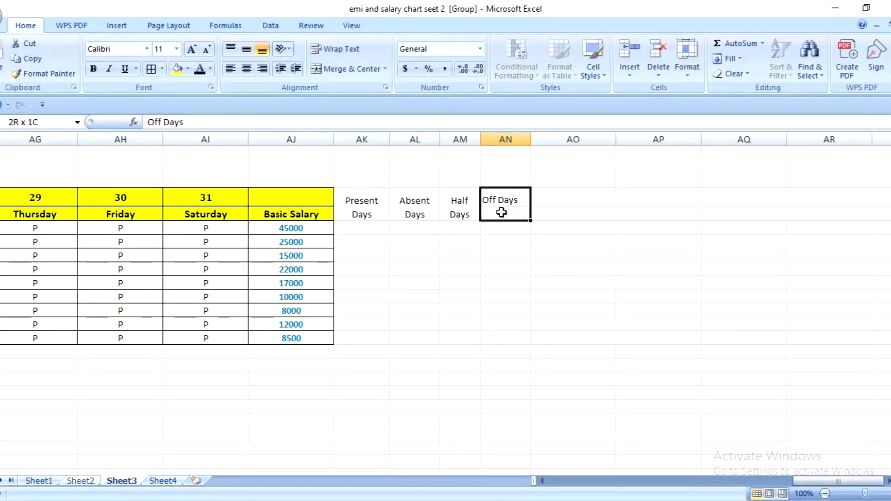
click(341, 66)
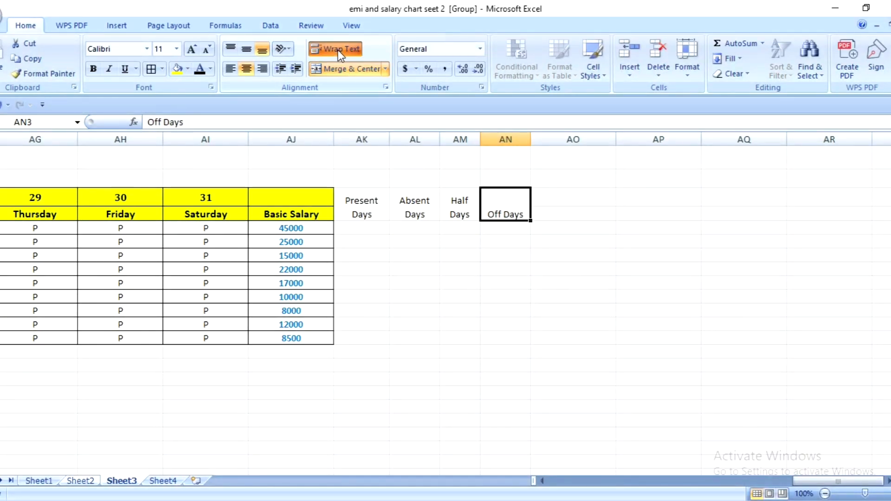
click(338, 50)
mouse_move(531, 141)
mouse_down()
mouse_move(525, 152)
mouse_move(514, 147)
mouse_up()
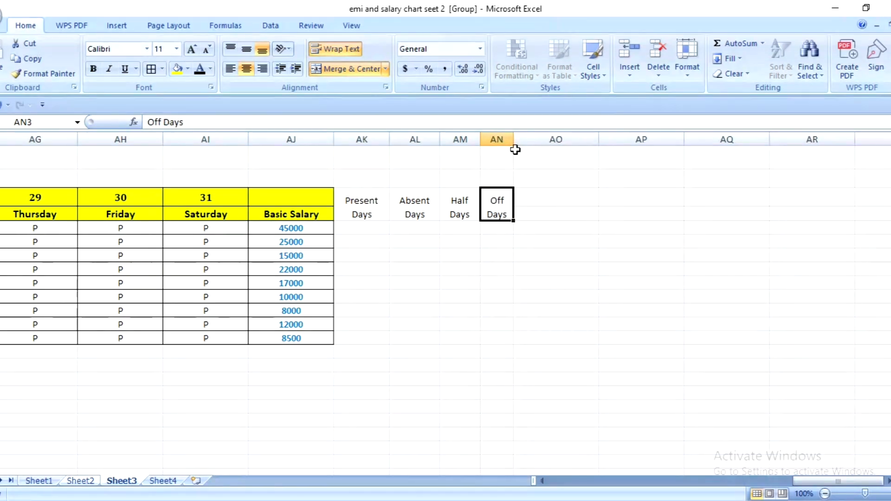
- Narrow column AO and merge and center AO3:AO4 with text wrapping turned on
click(551, 200)
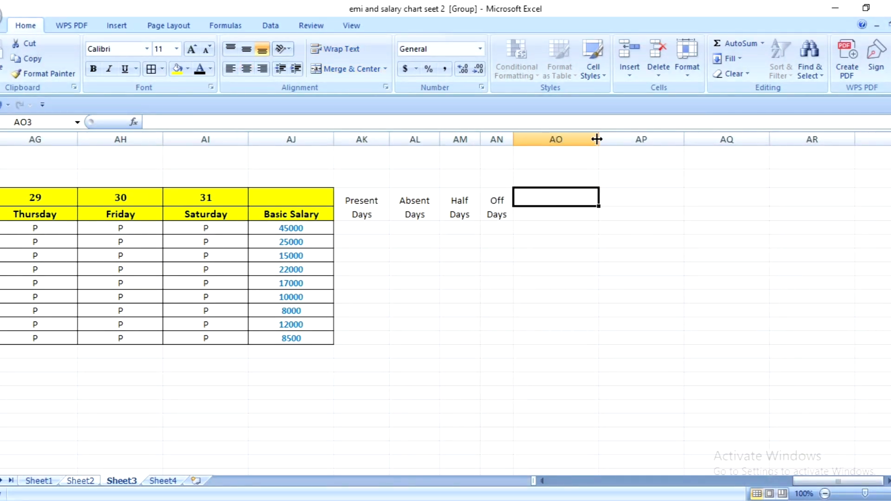
drag(597, 140, 533, 211)
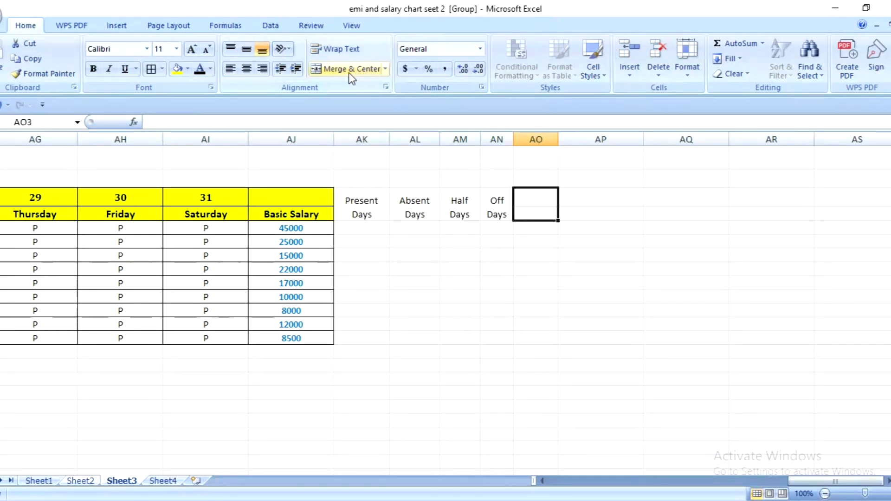
click(342, 51)
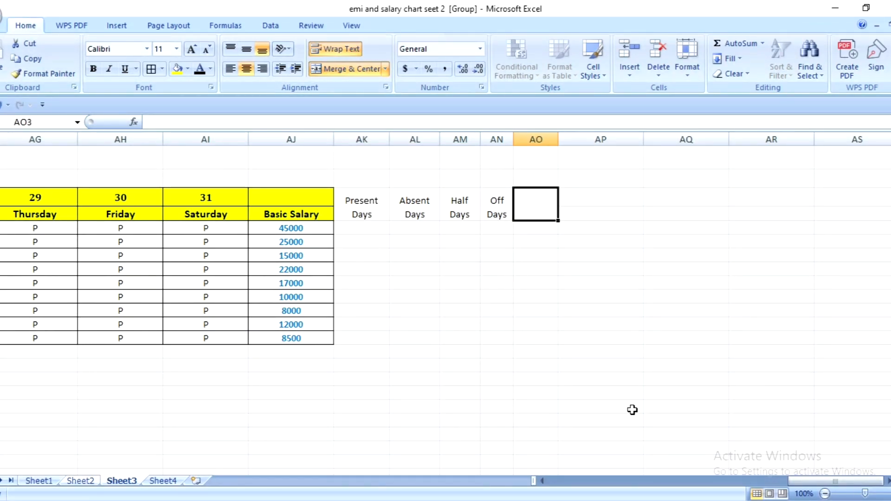
- Enter the heading Total Wlorking Days in merged cell AO3 and widen column AO so it fits on two lines
text(Tota)
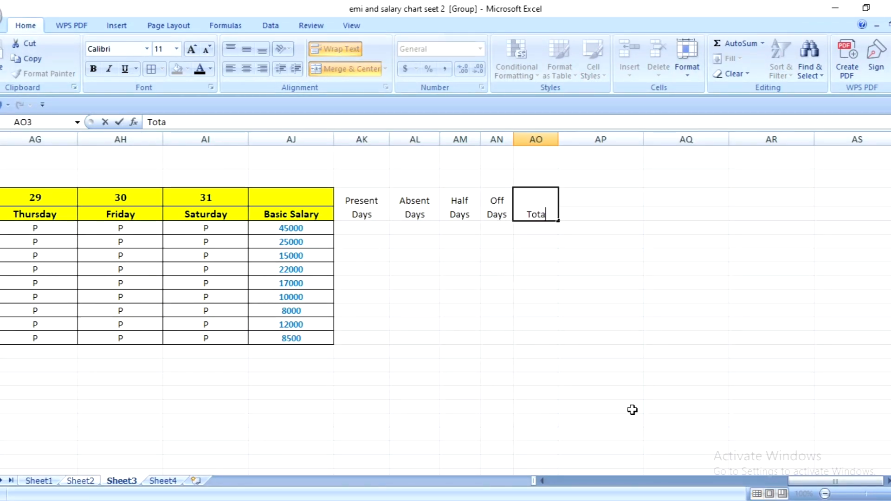
text(Wlorking)
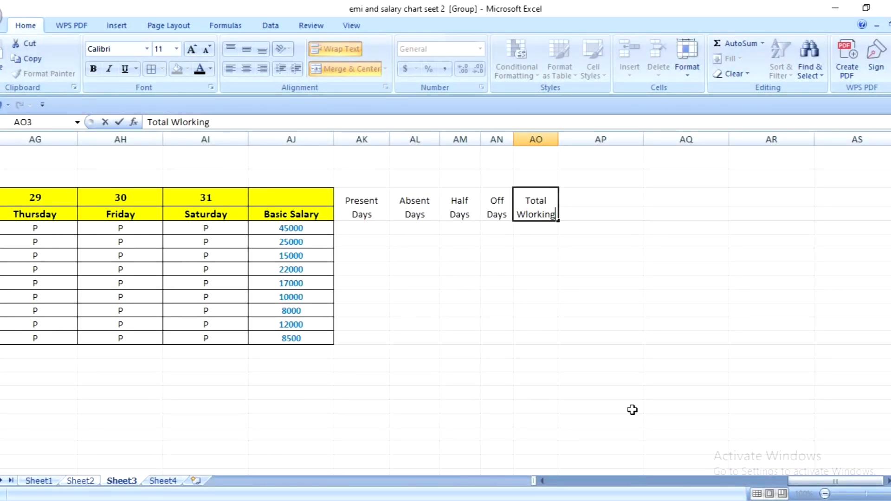
text( Days)
click(528, 320)
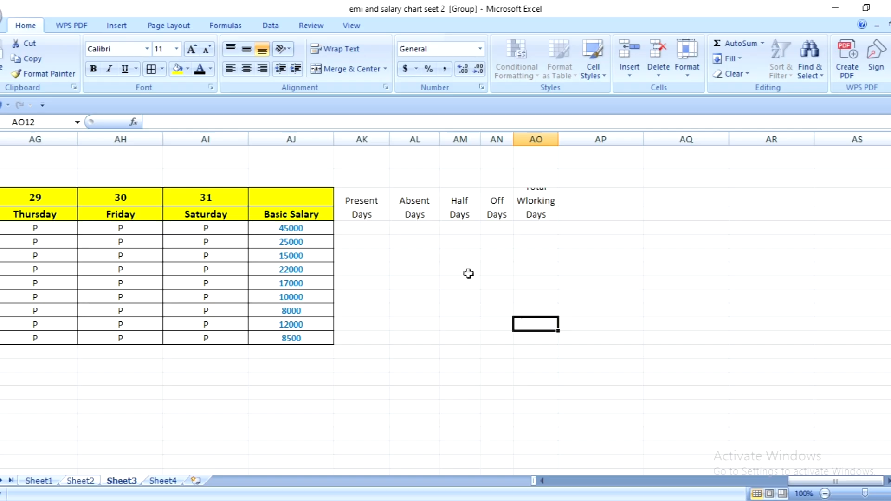
click(545, 208)
drag(559, 141, 577, 166)
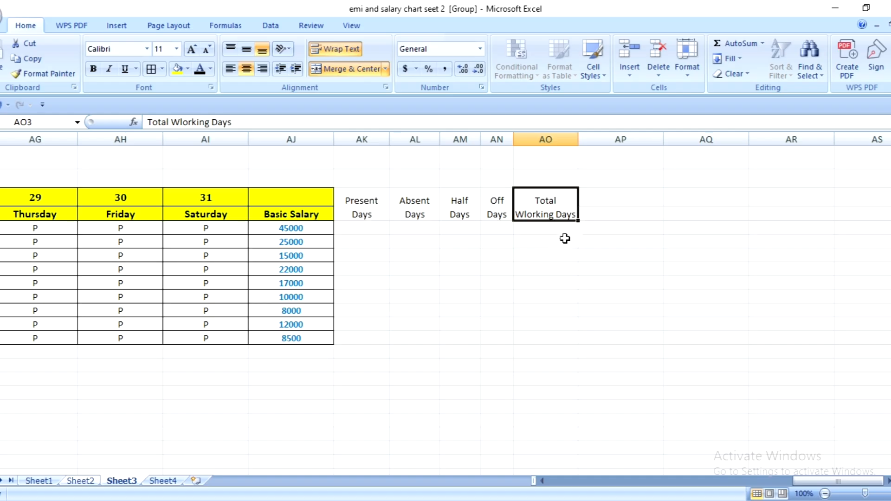
- Enter the heading Perday Salary in AP3 and narrow column AP
click(610, 199)
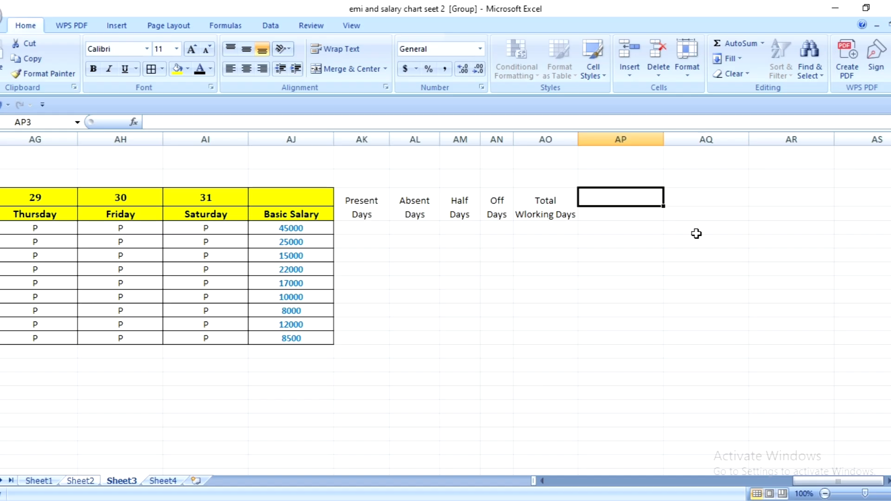
text(Perday)
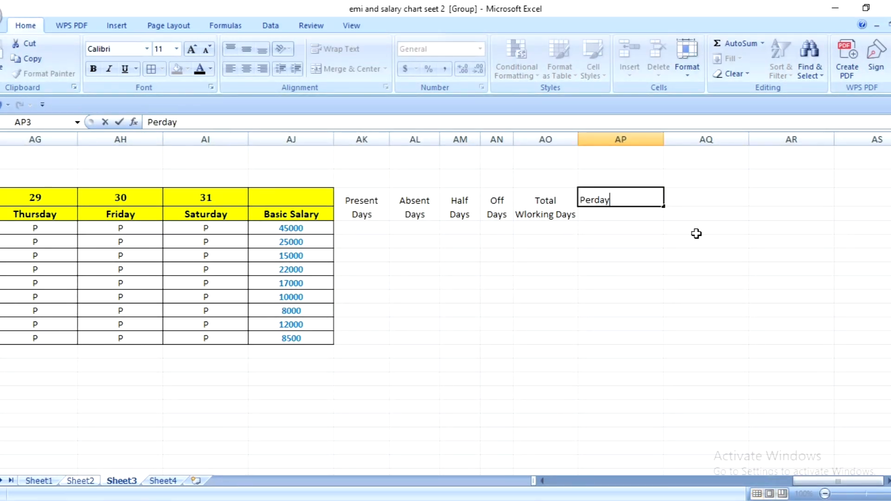
text( Salary)
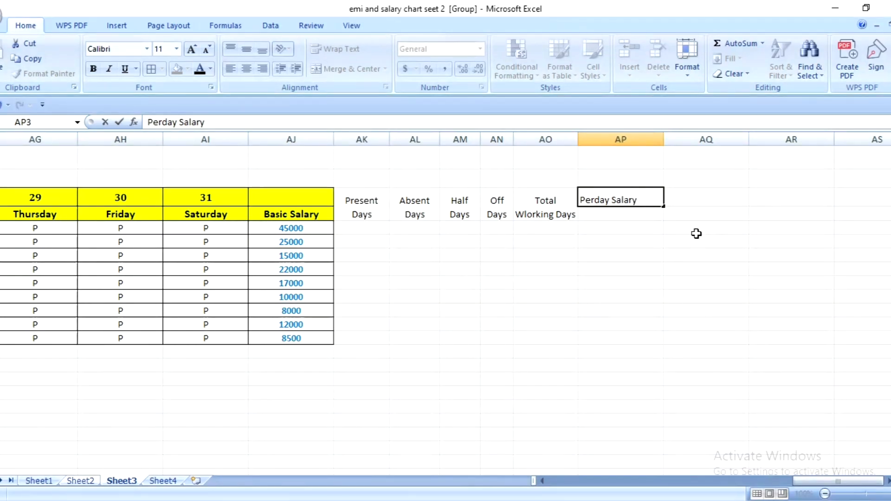
click(645, 251)
drag(664, 136, 630, 182)
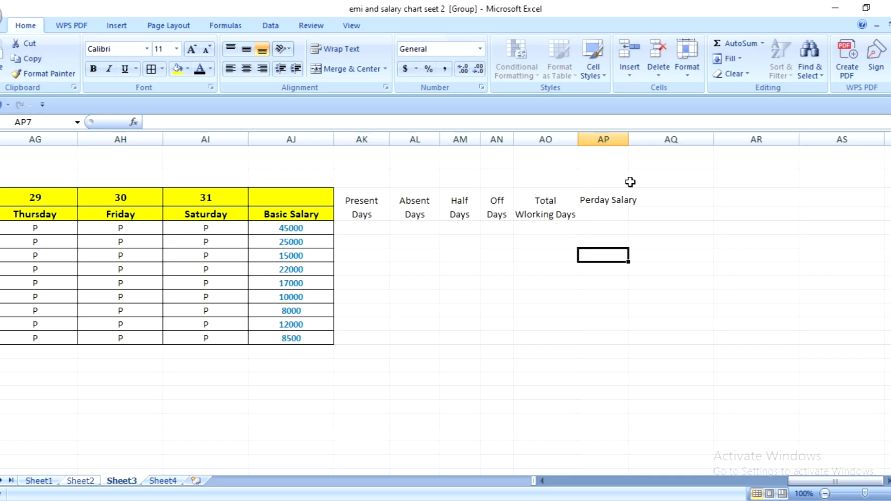
- Merge and center AP3:AP4 with text wrapping so the Perday Salary heading spans two lines
click(613, 198)
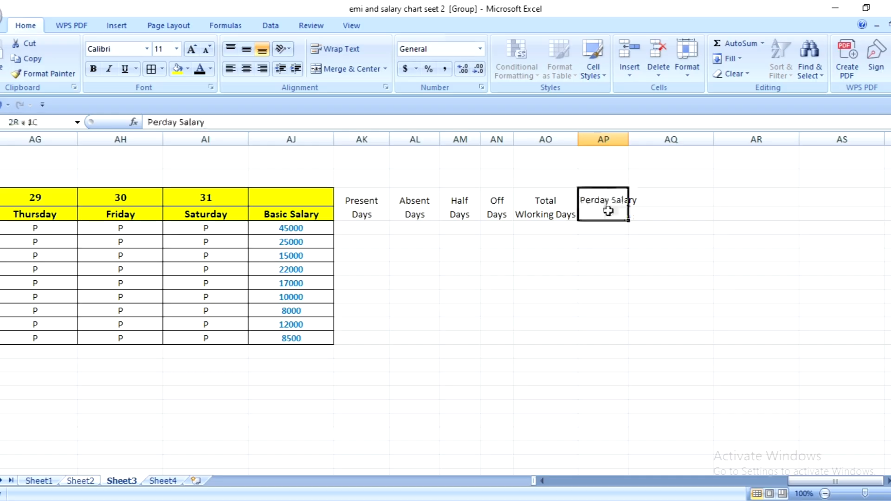
click(346, 69)
click(340, 50)
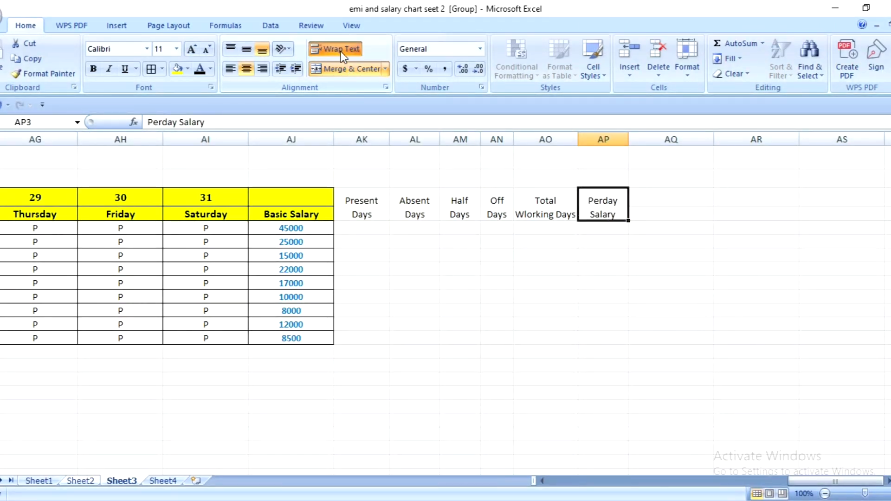
click(605, 260)
- Narrow column AQ beside the Perday Salary column to about the same width
click(660, 202)
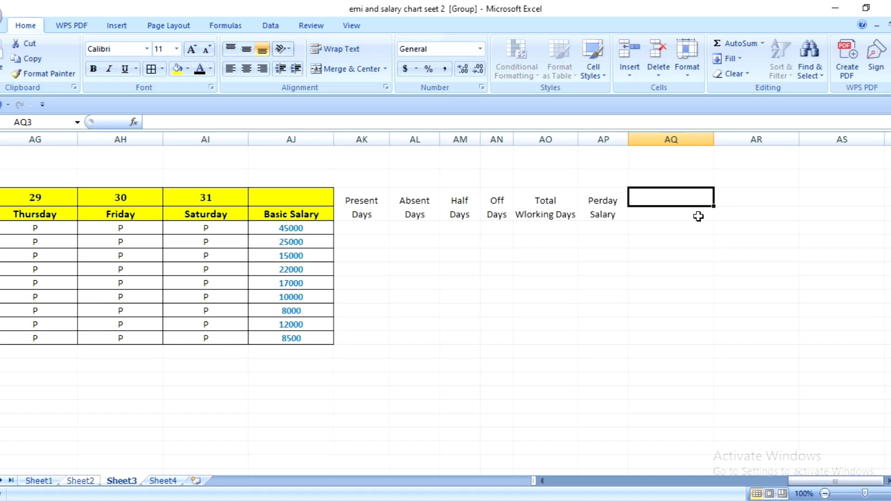
drag(714, 139, 651, 211)
click(657, 211)
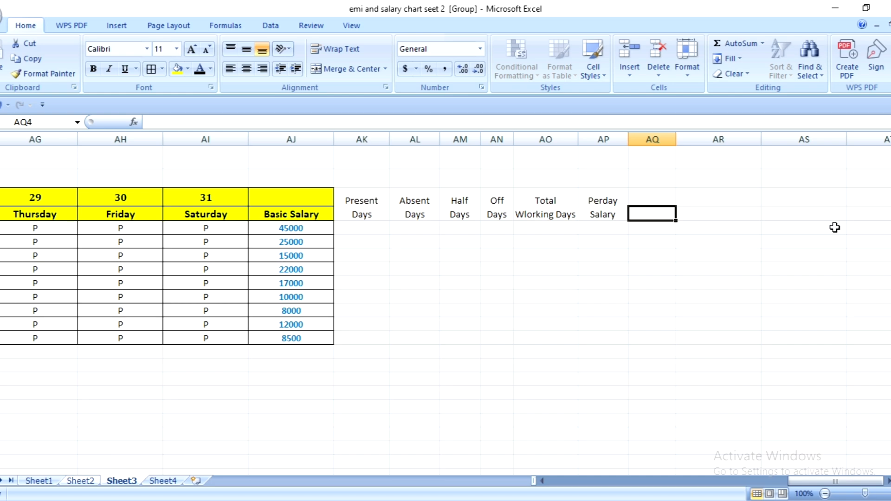
- Enter the heading HRA in cell AQ4
text(HRA)
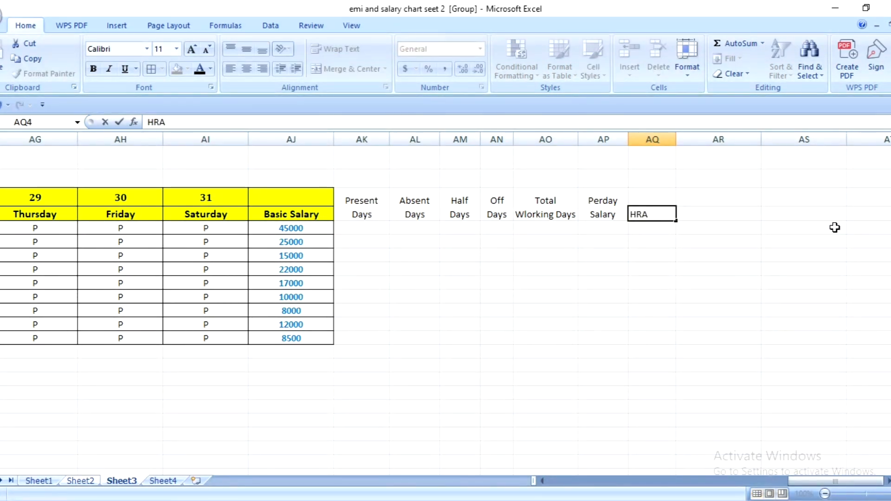
click(666, 257)
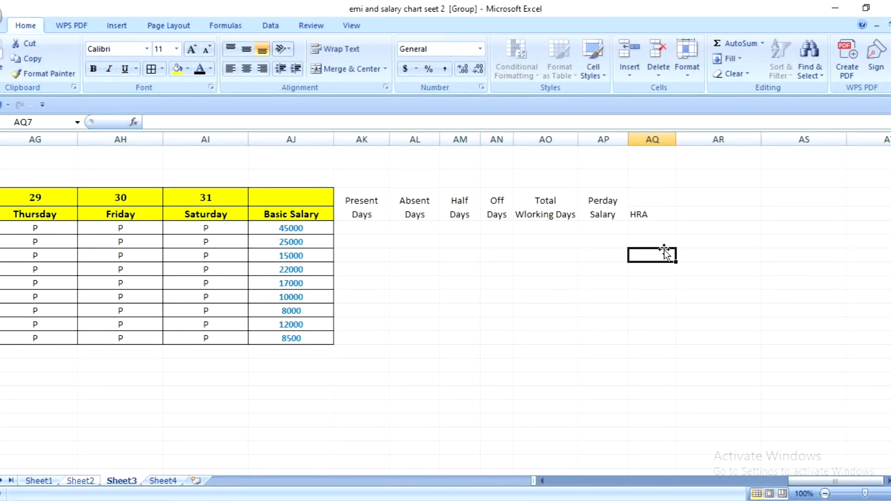
click(699, 198)
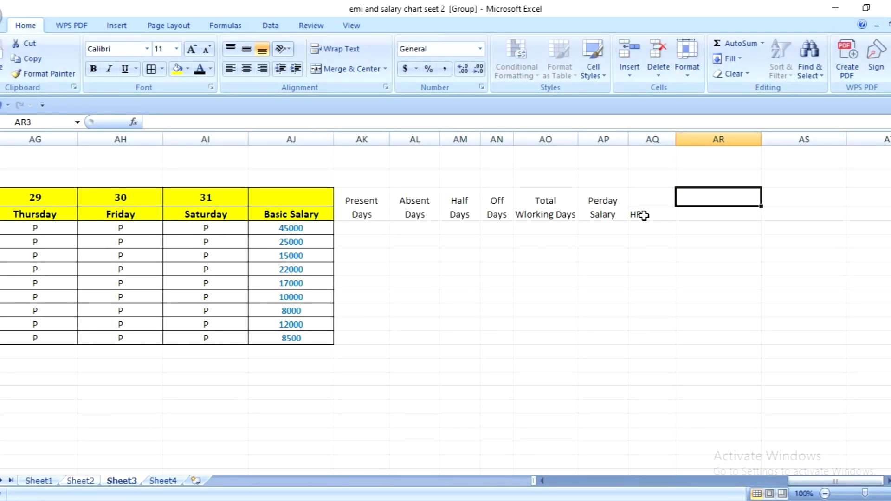
- Merge and center AQ3:AQ4 beside the Perday Salary heading, with text wrapping turned on
mouse_move(643, 198)
mouse_down()
mouse_move(646, 222)
mouse_move(648, 207)
mouse_up()
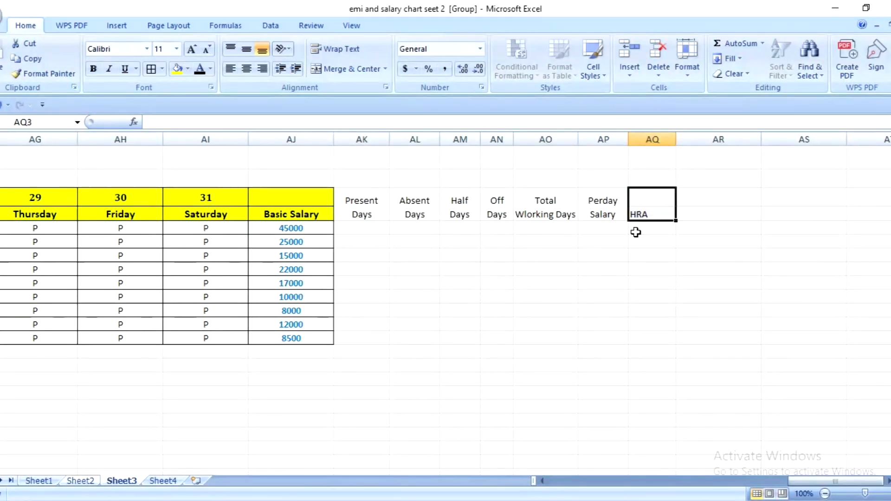
click(324, 79)
click(338, 51)
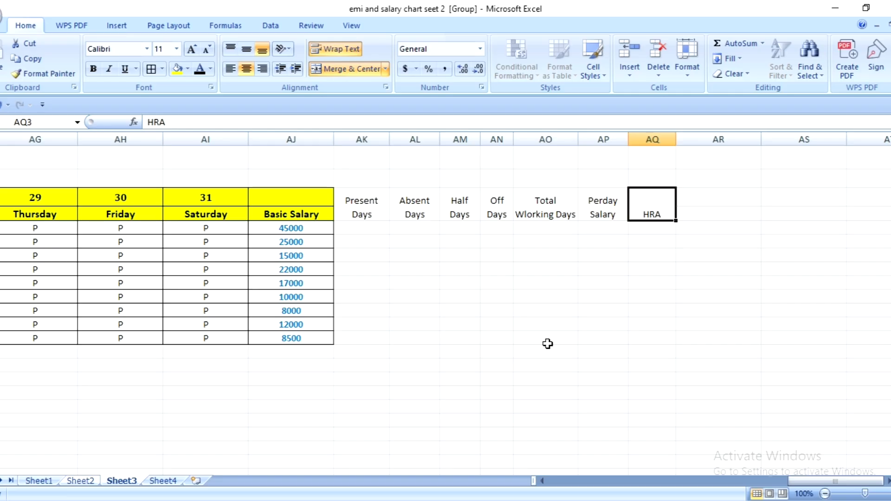
- Replace the heading in merged cell AQ3 with Total Salary
text(Tota)
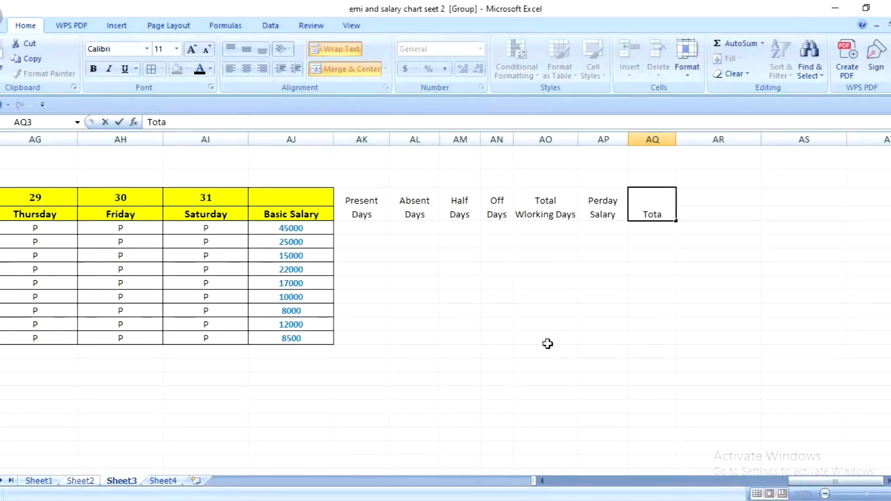
text(l Salary)
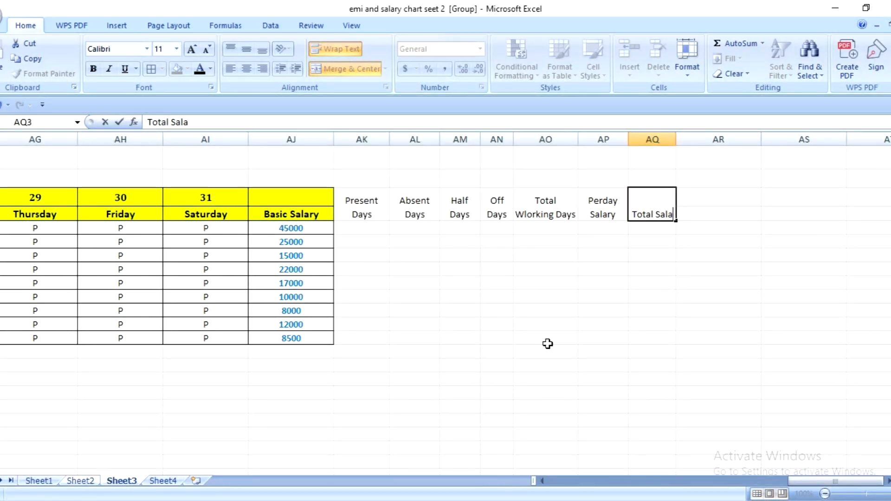
click(632, 278)
click(704, 212)
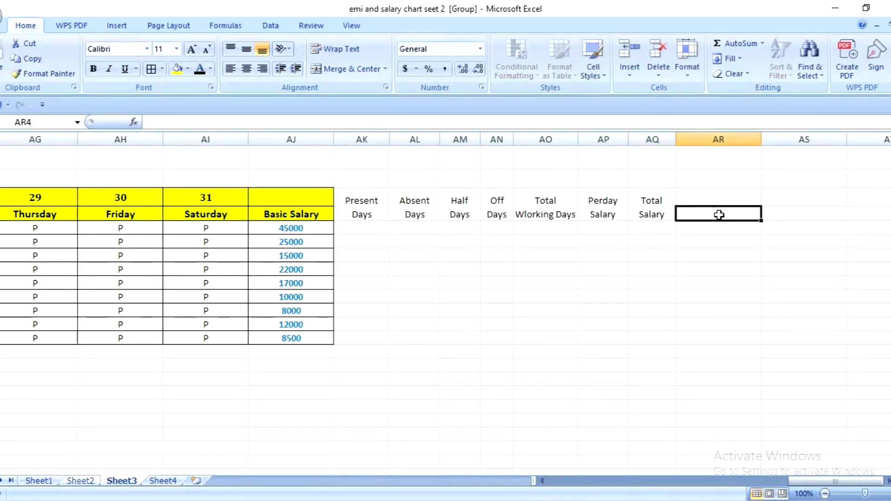
- Enter the heading HRA in cell AR4 and narrow column AR to suit the short heading
text(HRA)
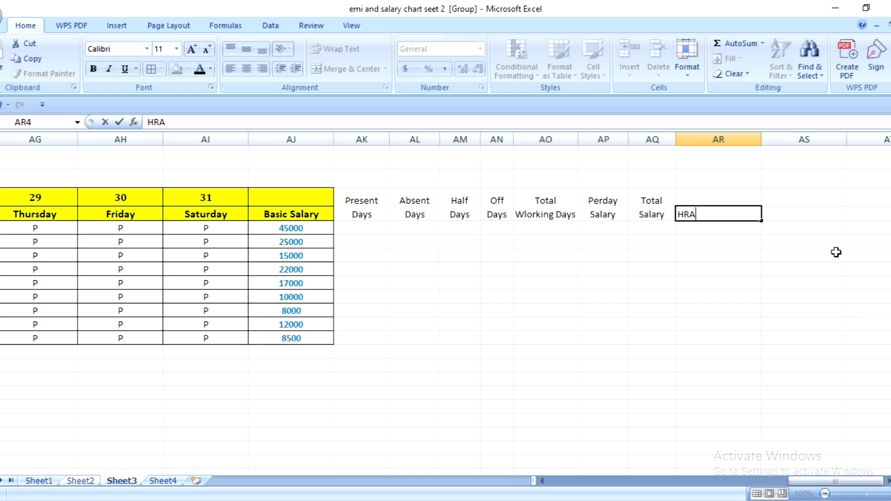
click(718, 282)
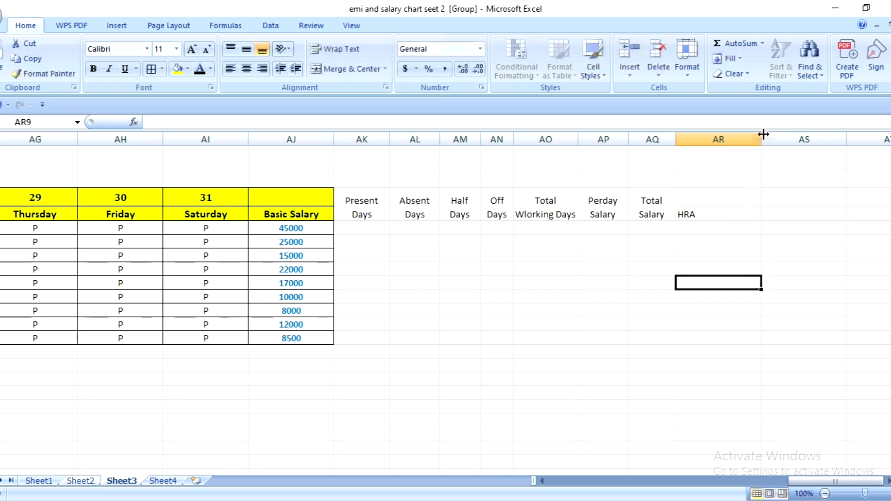
drag(763, 134, 755, 215)
- Merge and center AS3:AS4 beside the HRA heading, with text wrapping turned on
click(758, 199)
click(348, 69)
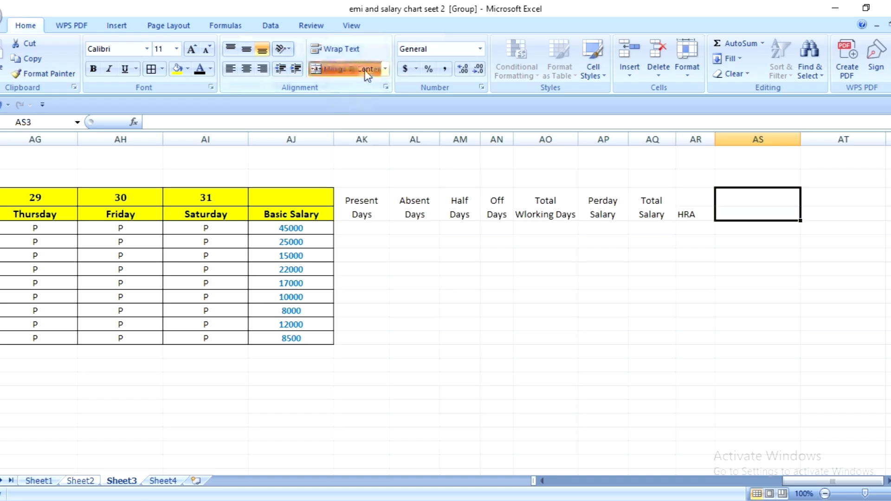
click(334, 51)
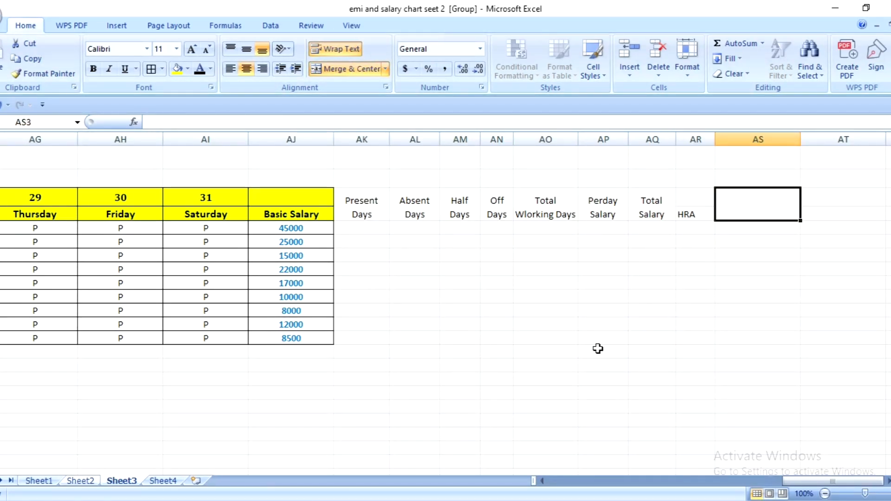
- Enter the heading Gross Salary in merged cell AS3 and narrow column AS so the heading wraps onto two lines
text(Gross)
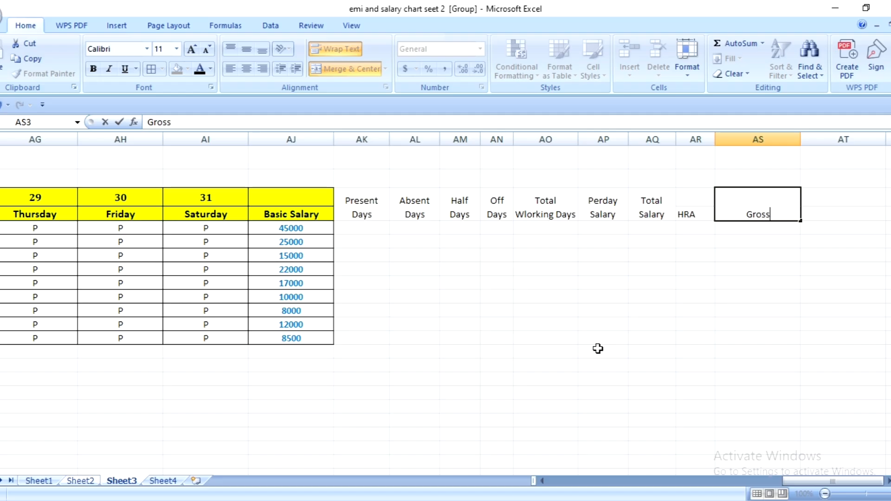
text( Salary)
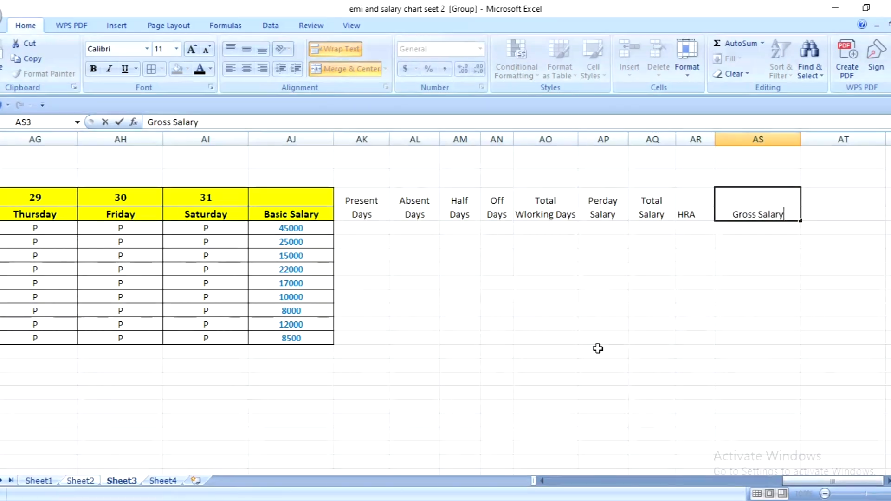
click(798, 270)
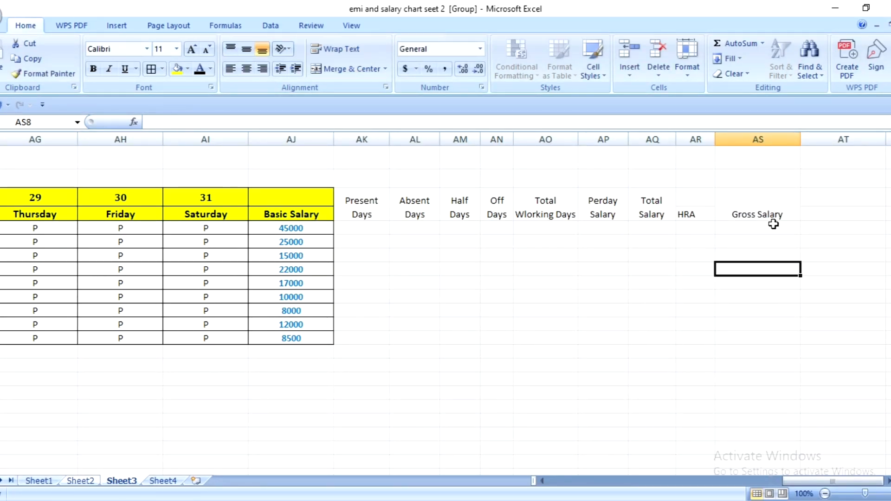
drag(802, 135, 758, 149)
- Narrow column AT to about the width of the Gross Salary column and enter the heading PF 18% in cell AT4
click(802, 201)
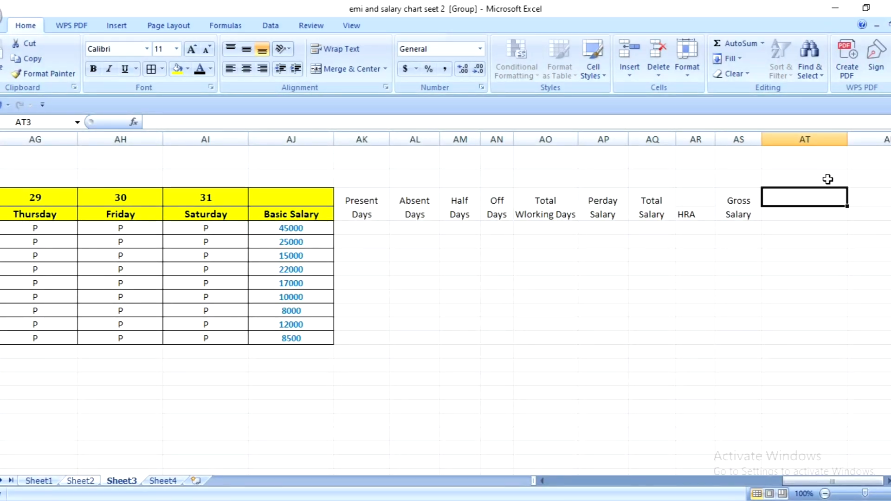
drag(844, 144, 805, 206)
click(783, 219)
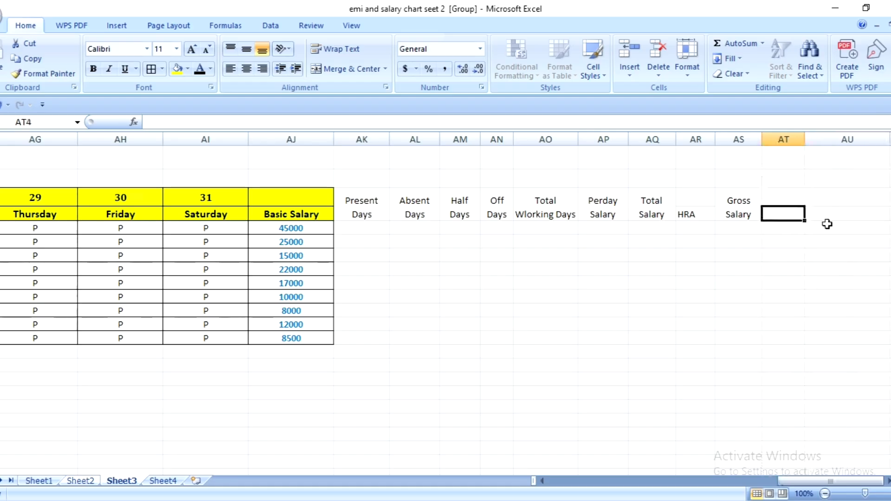
text(PF)
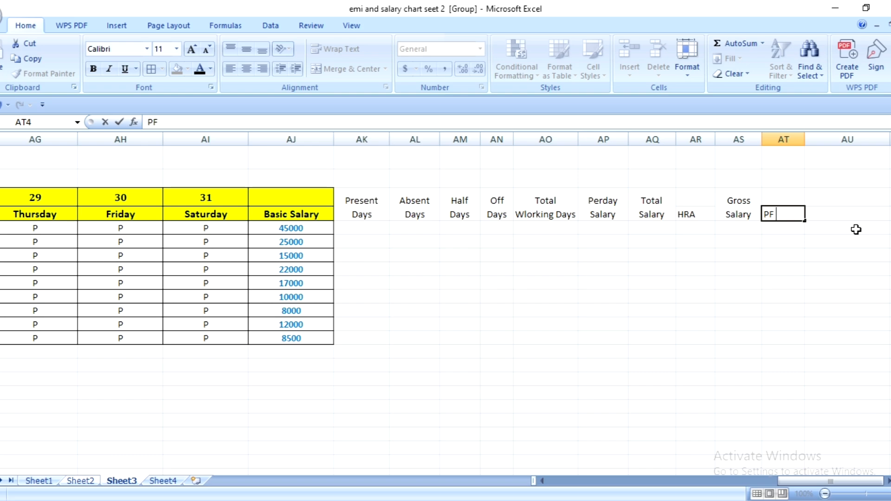
text( 18%)
click(815, 287)
- Merge and center AU3:AU4 beside the PF 18% heading, with text wrapping turned on
drag(830, 201, 836, 211)
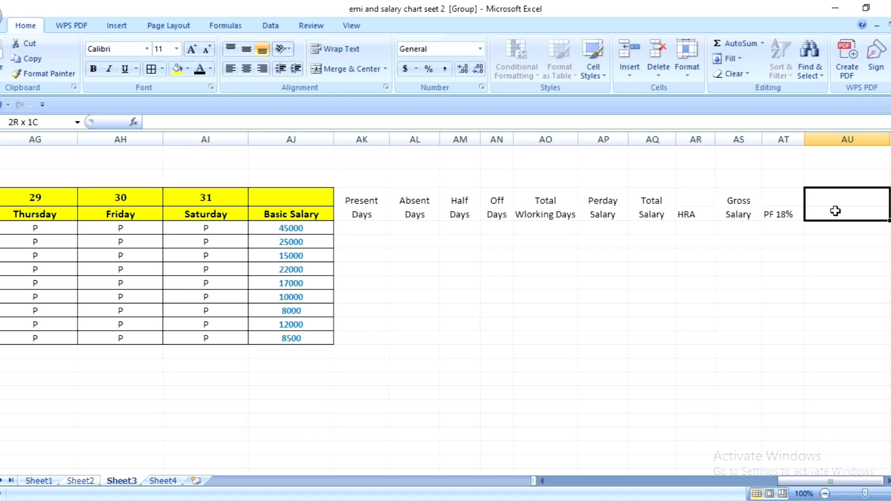
click(333, 70)
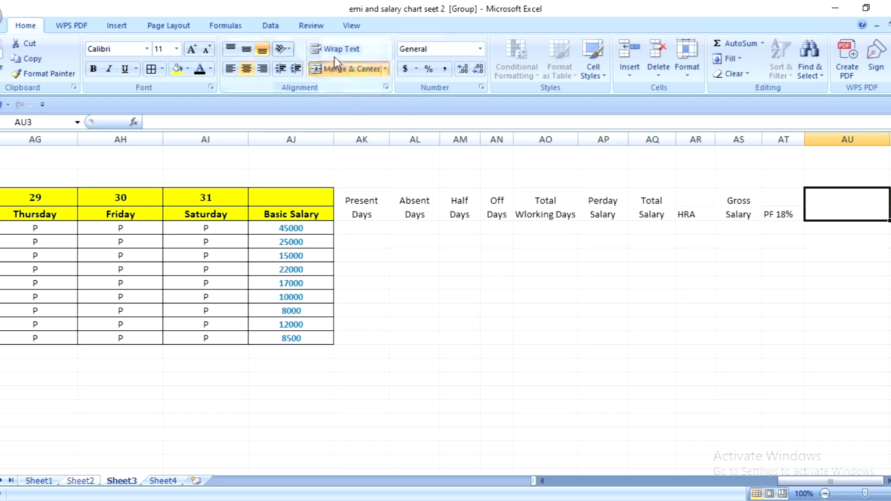
click(336, 51)
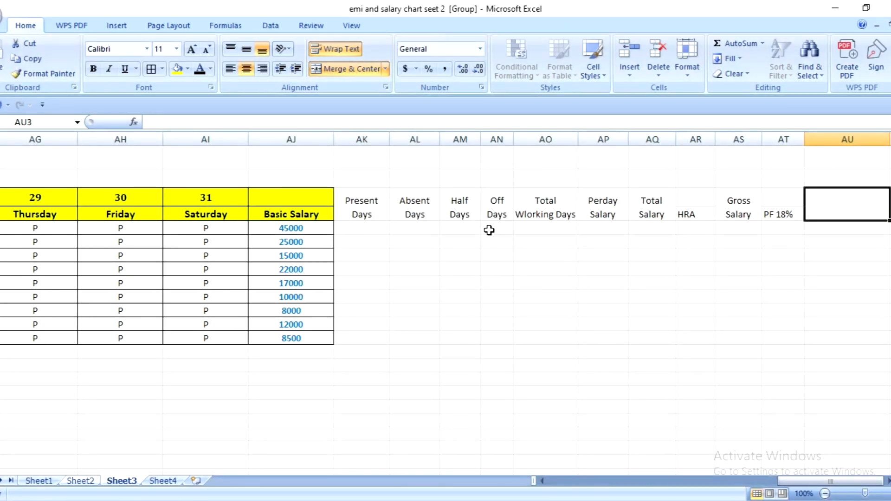
- Enter the heading Nett salary in merged cell AU3 and narrow column AU until the heading wraps onto two lines
text(Nett)
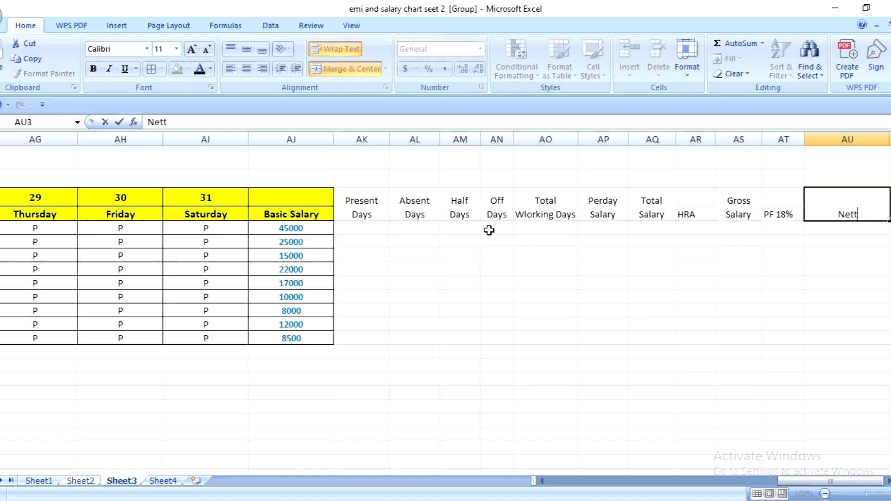
text( salary)
click(799, 253)
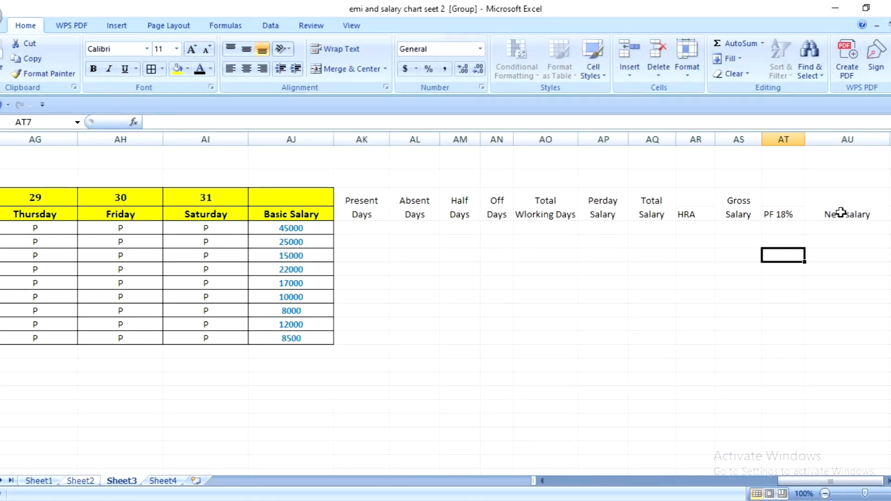
click(862, 209)
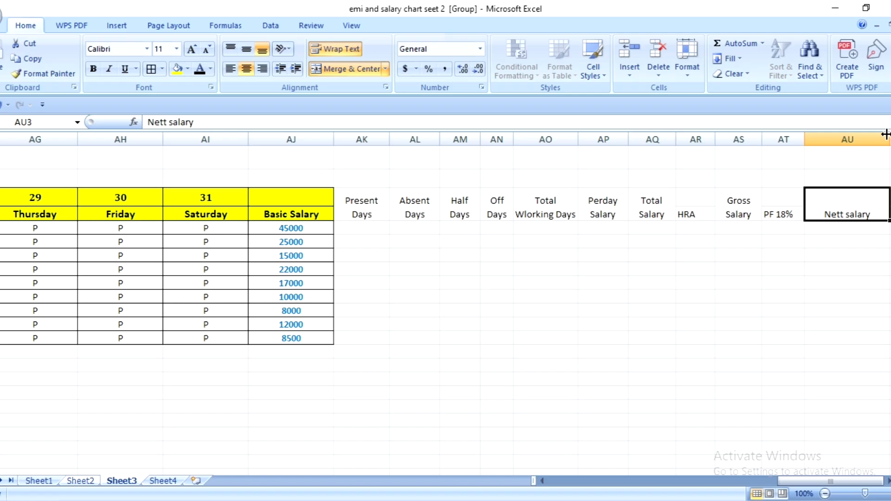
drag(889, 139, 850, 172)
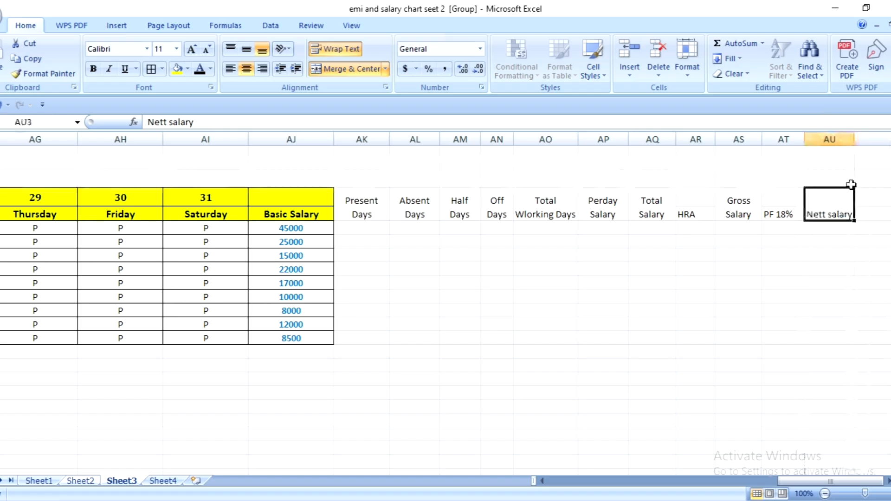
drag(851, 139, 846, 149)
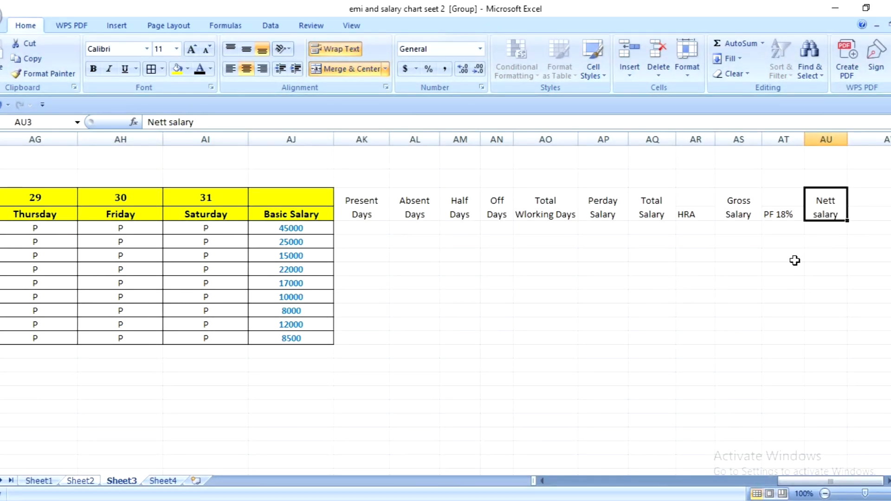
- Apply all borders to the salary calculation block AJ3:AU13, from Basic Salary through Nett salary
drag(330, 201, 832, 344)
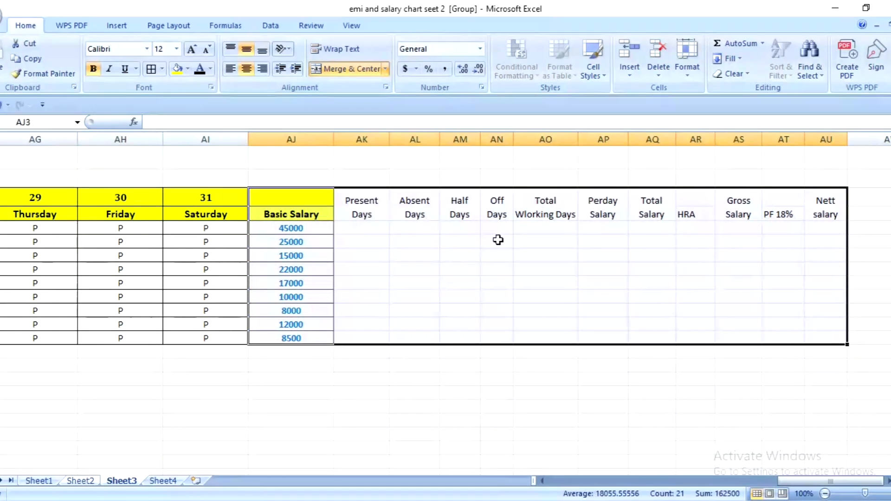
click(149, 71)
click(489, 263)
- Make the headings in AJ3:AU4 bold and fill them with yellow to match the date headers
click(325, 200)
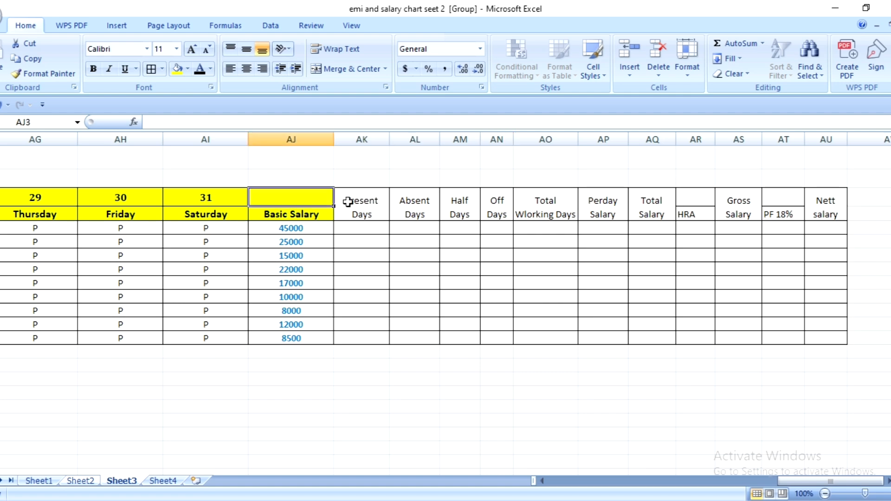
drag(348, 202, 828, 218)
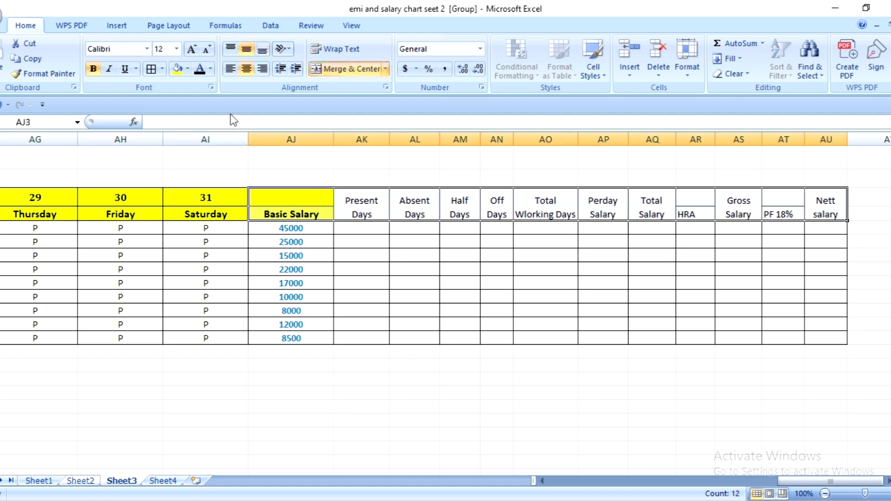
click(94, 70)
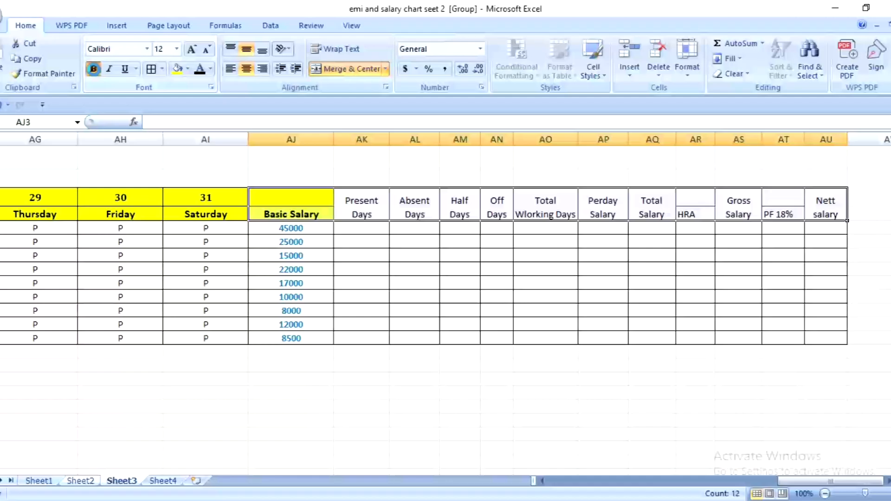
click(94, 71)
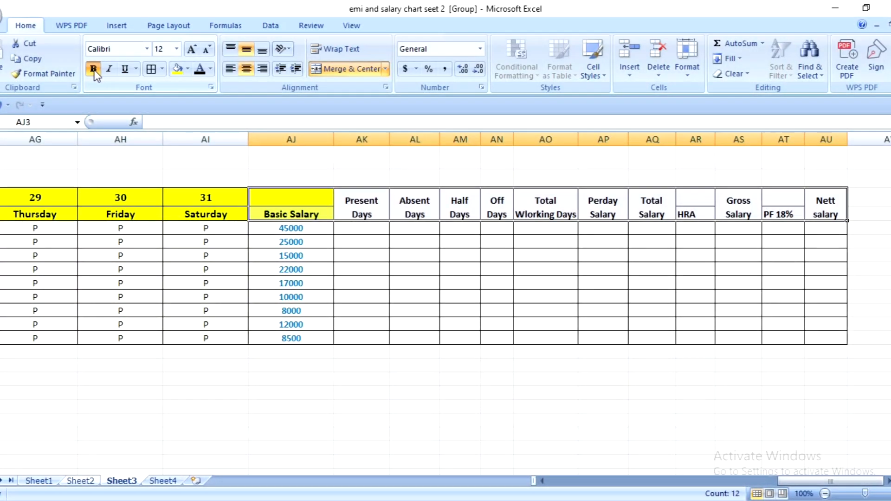
click(174, 73)
click(509, 292)
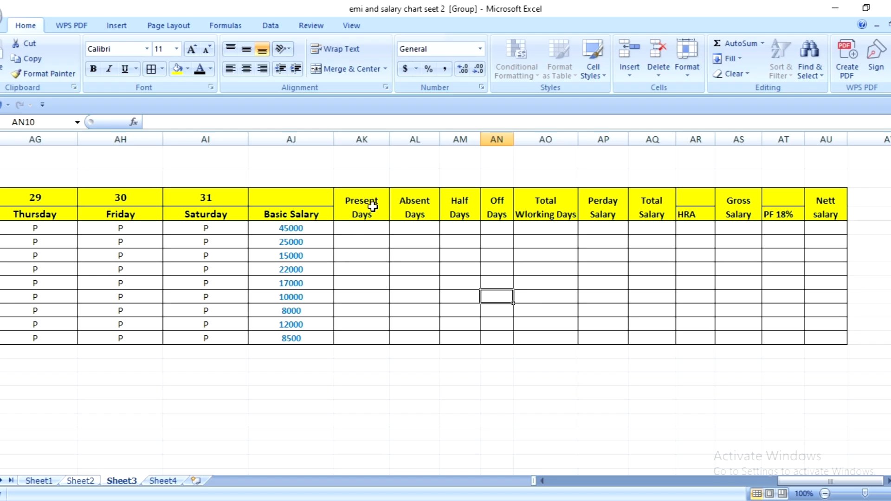
- Enter the formula =COUNTIF(E5:AI5,"P") in AK5 to count the first employee's present days
click(368, 231)
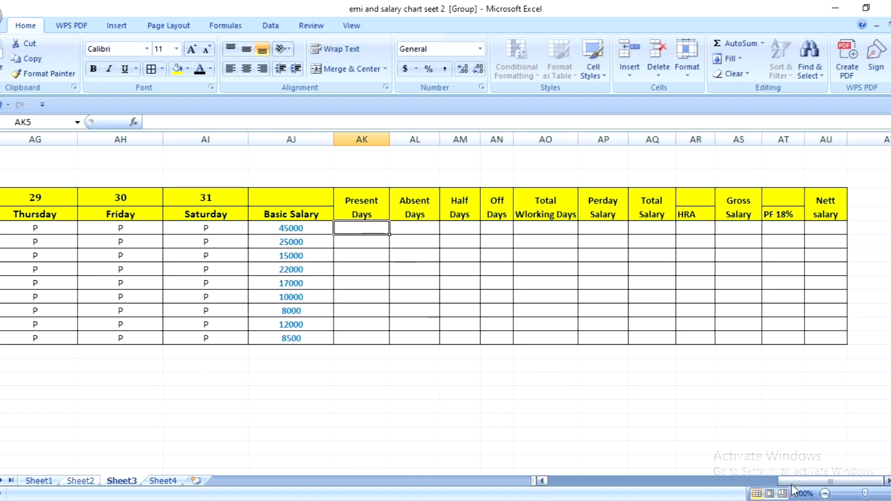
drag(812, 482, 560, 496)
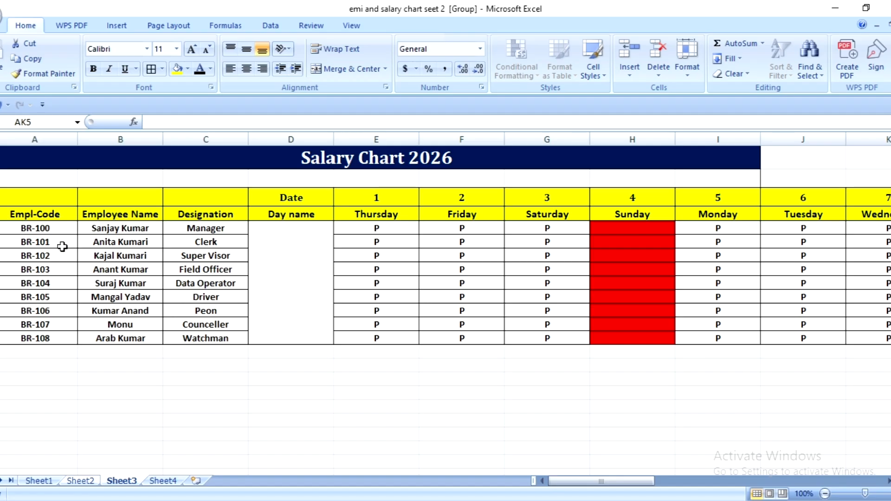
click(398, 232)
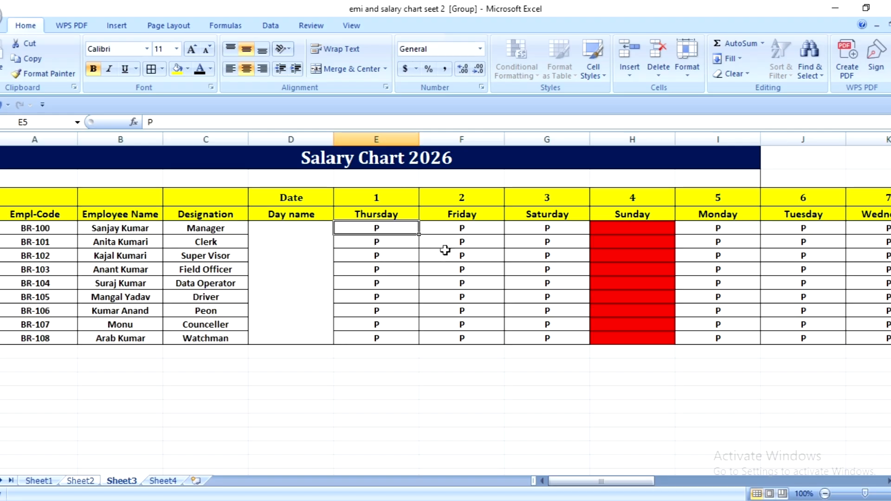
drag(635, 482, 859, 482)
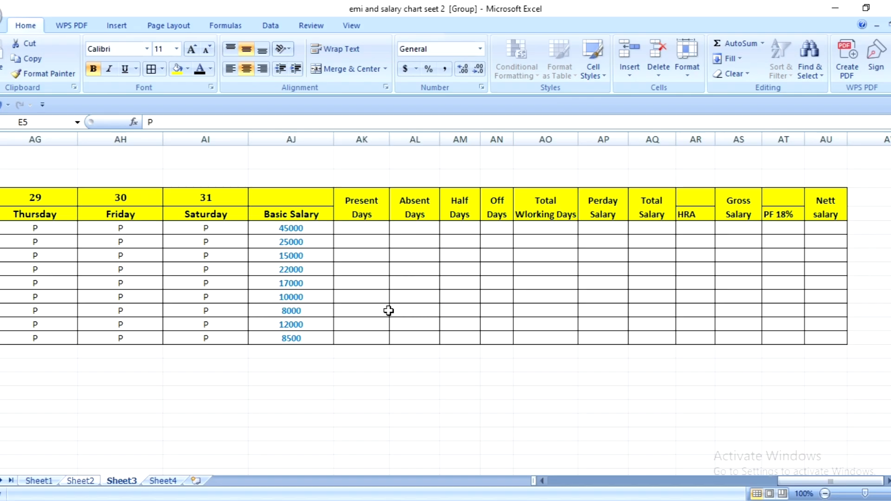
click(369, 230)
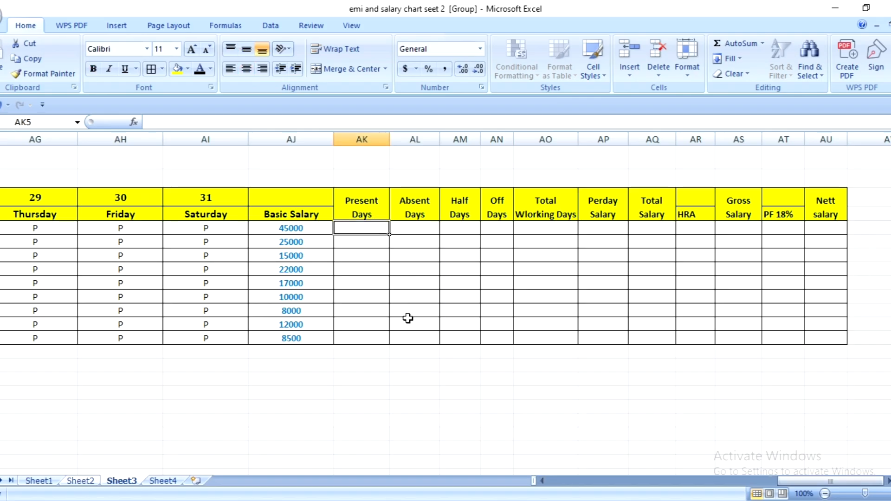
text(=)
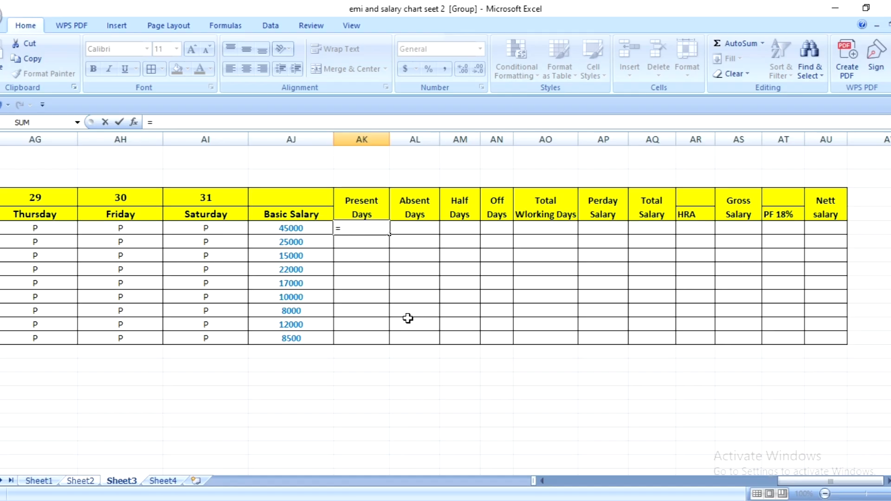
text(count)
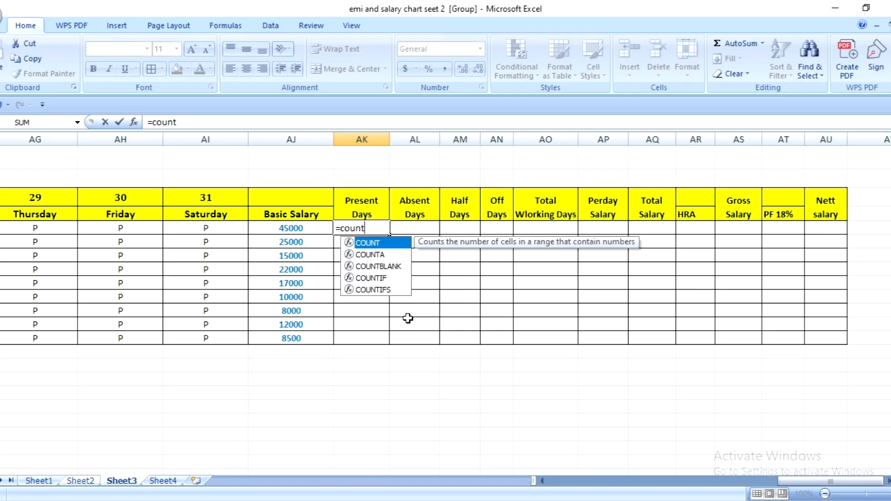
text(if)
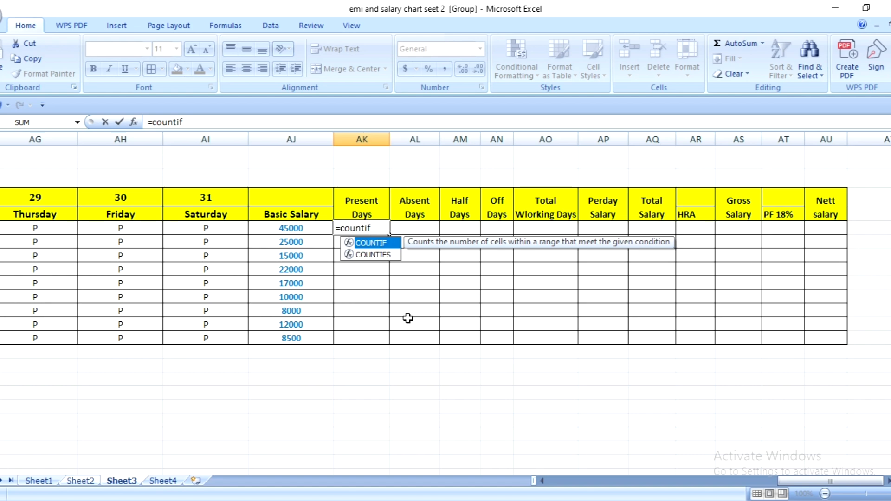
text(()
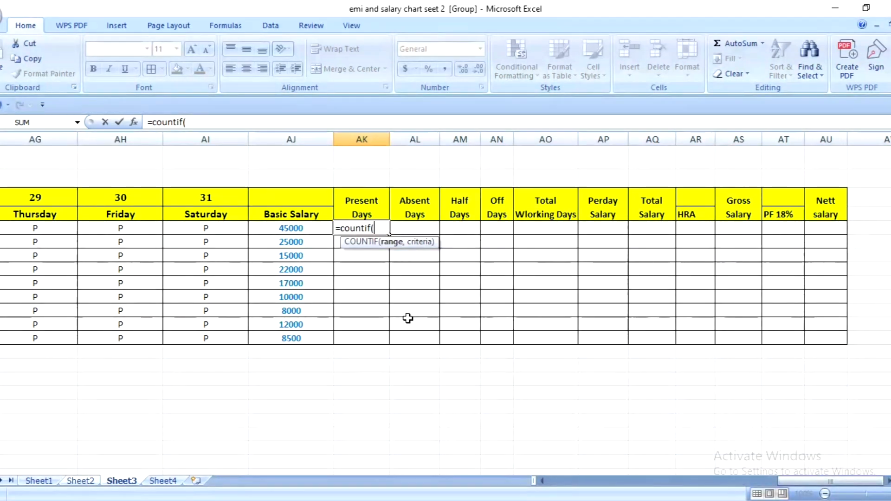
text(e5:)
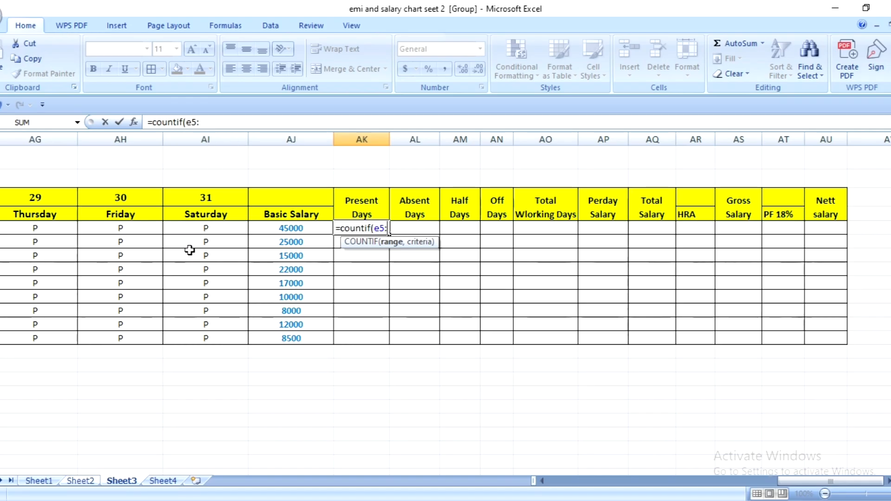
text(ai)
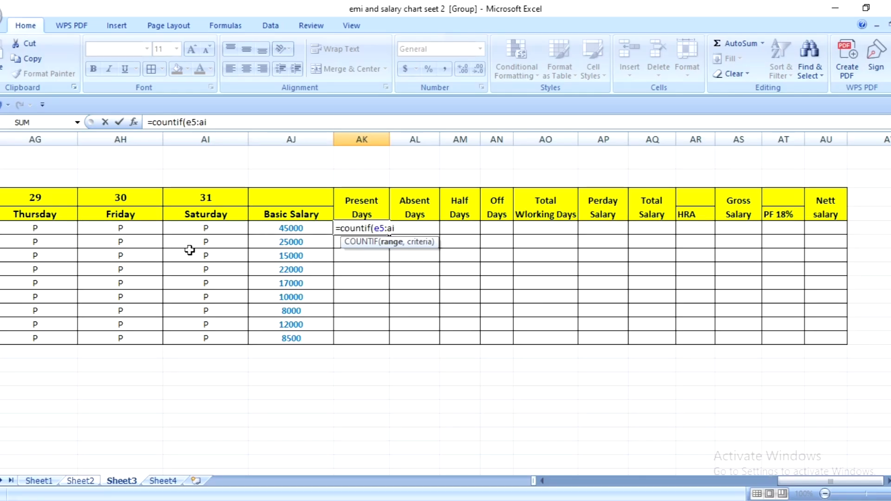
text(5,)
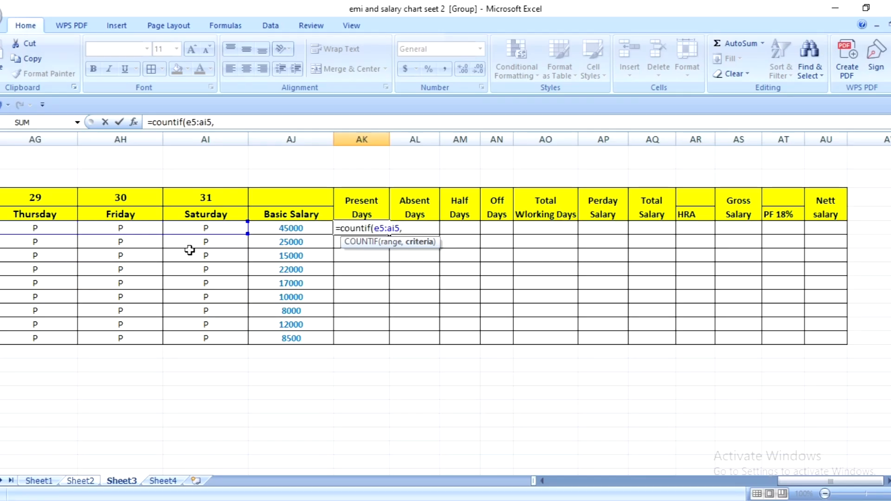
text("P)
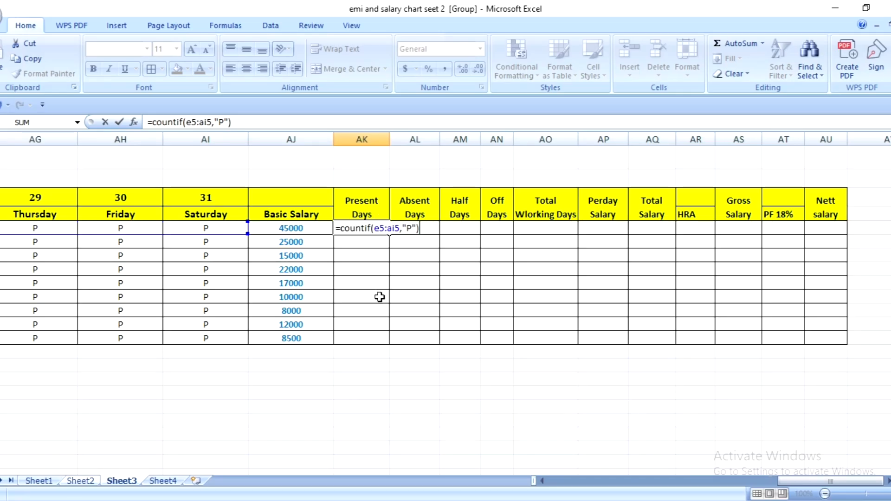
key(Return)
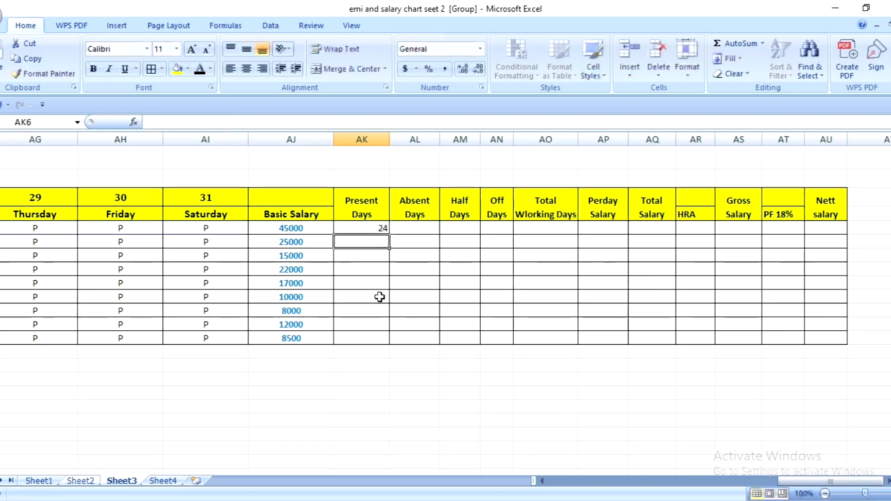
- Fill the Present Days formula from AK5 down to AK13, and center and middle-align the cells AK5:AU13
click(379, 230)
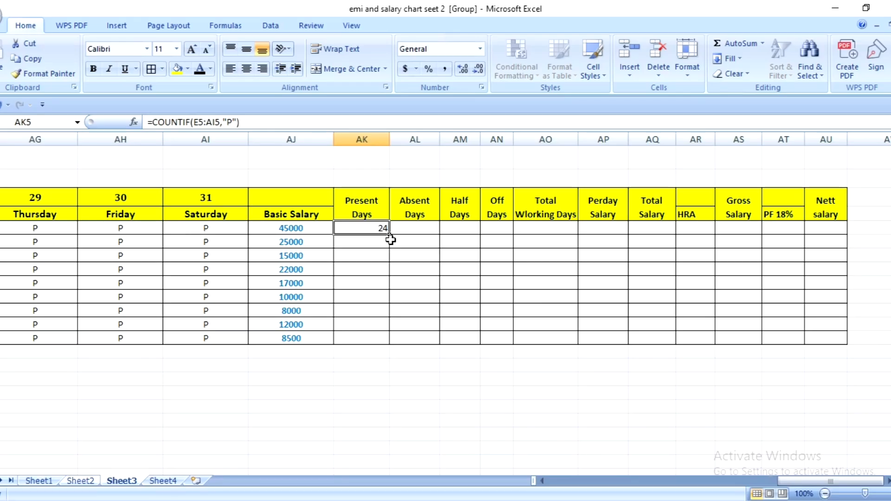
drag(390, 235, 396, 339)
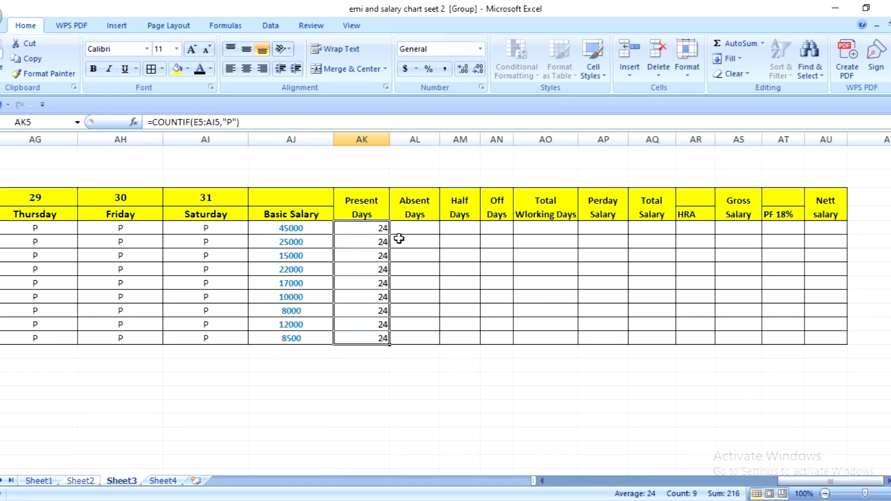
drag(364, 229, 821, 343)
click(247, 69)
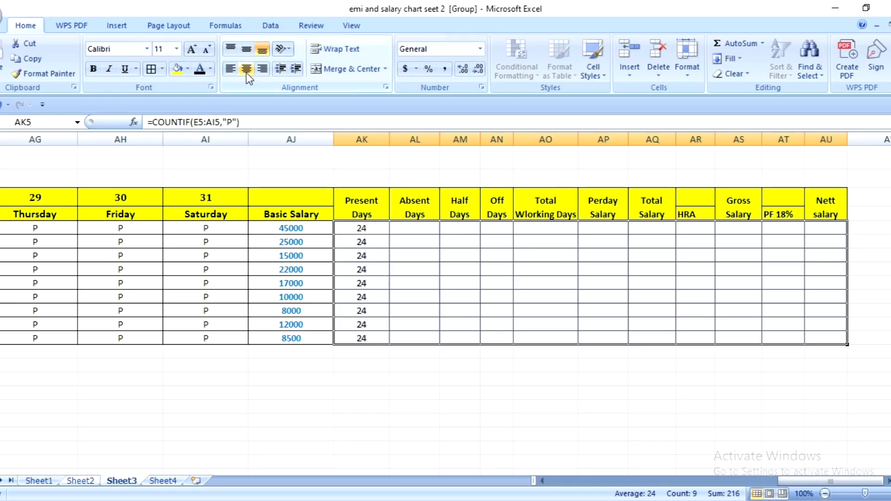
click(248, 50)
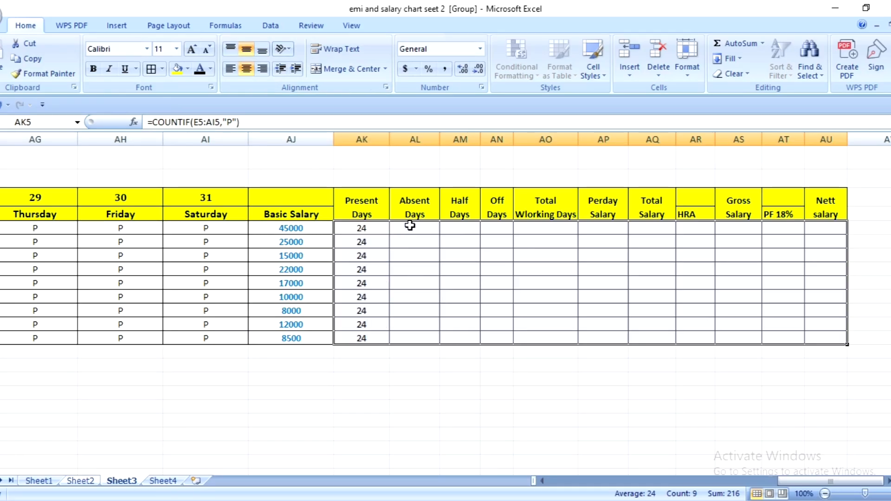
- Replace the attendance marks in AH8, AH9 and AF9 with A for absent
click(412, 227)
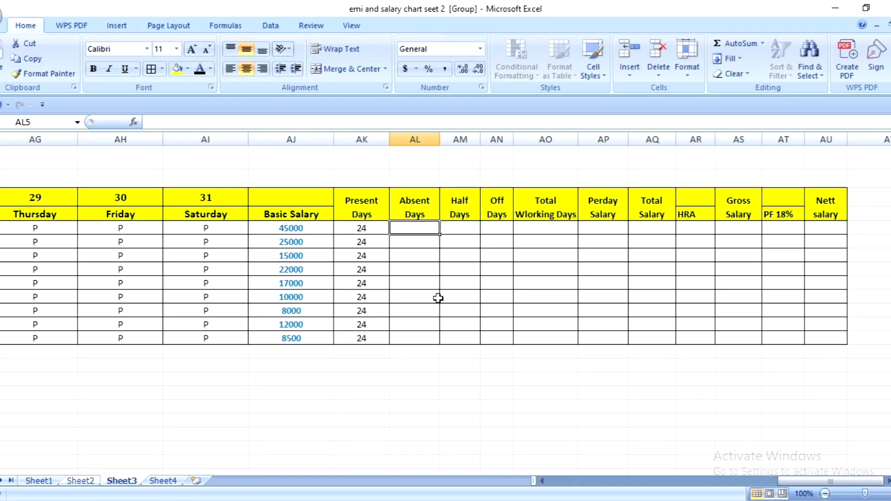
drag(804, 482, 585, 492)
drag(377, 228, 561, 334)
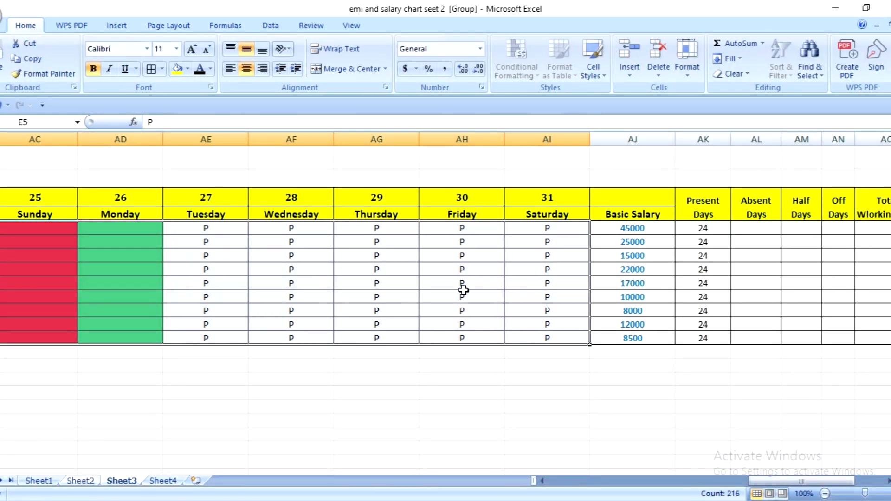
click(467, 270)
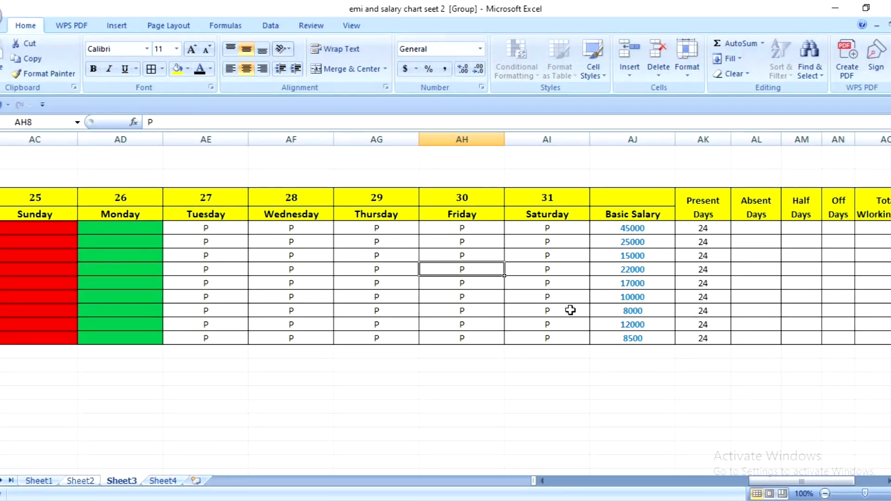
text(A)
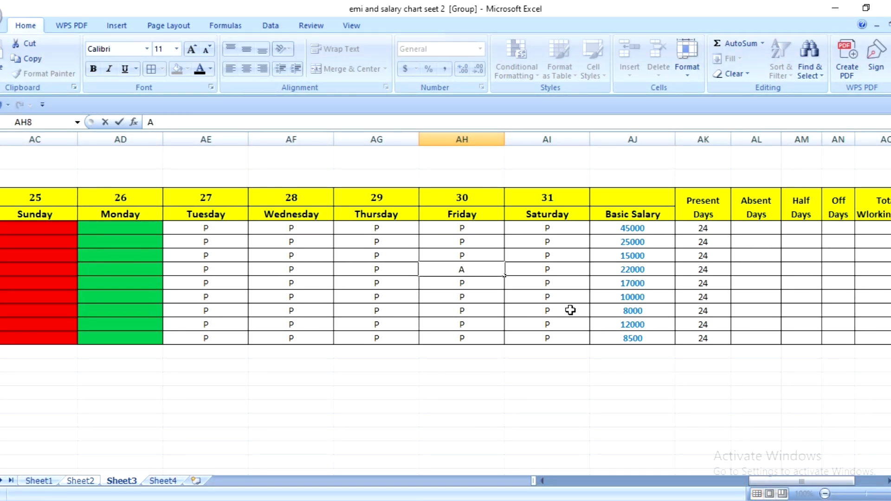
key(Return)
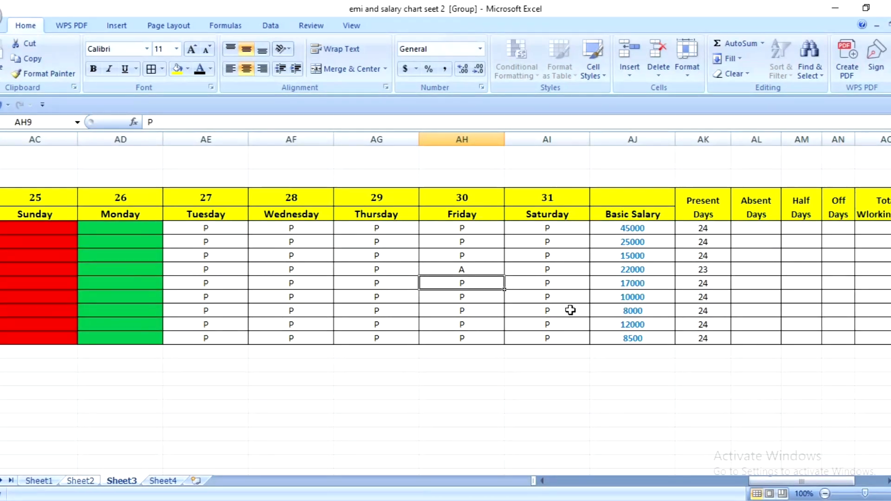
text(A)
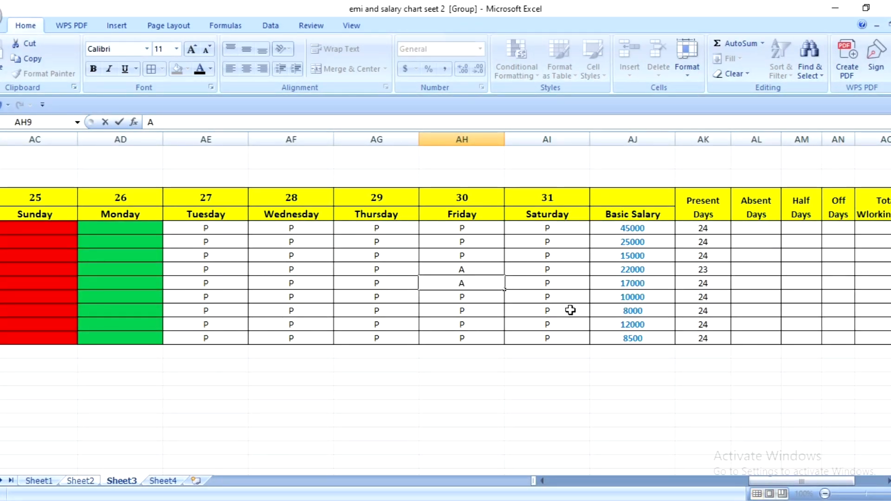
click(301, 281)
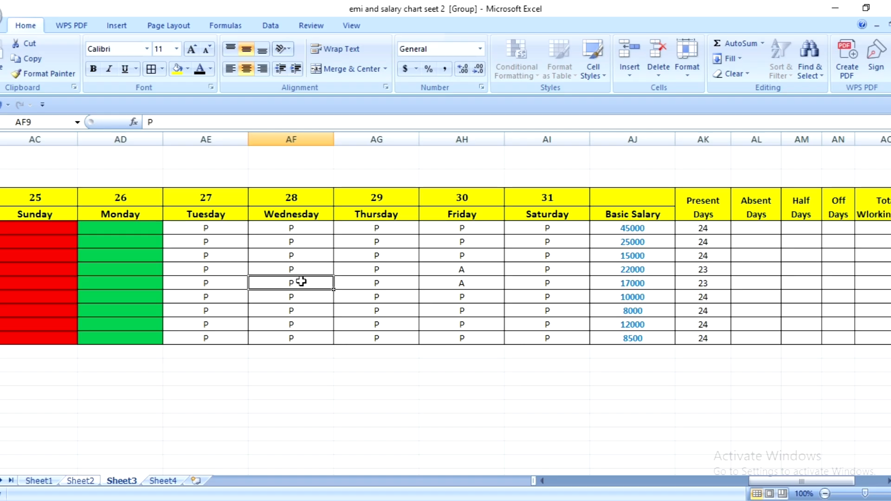
text(A)
- Replace the attendance marks in AG11, AG6 and AF7 with H for half day
click(376, 315)
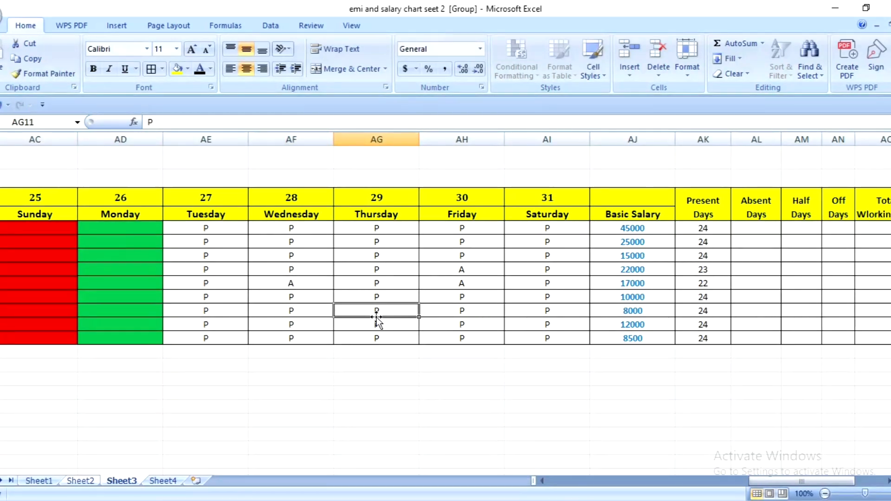
text(H)
click(385, 241)
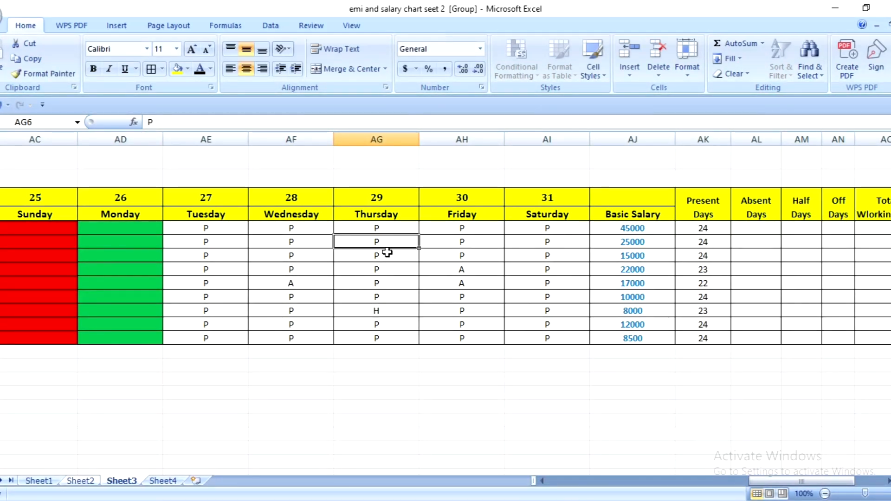
text(H)
click(288, 254)
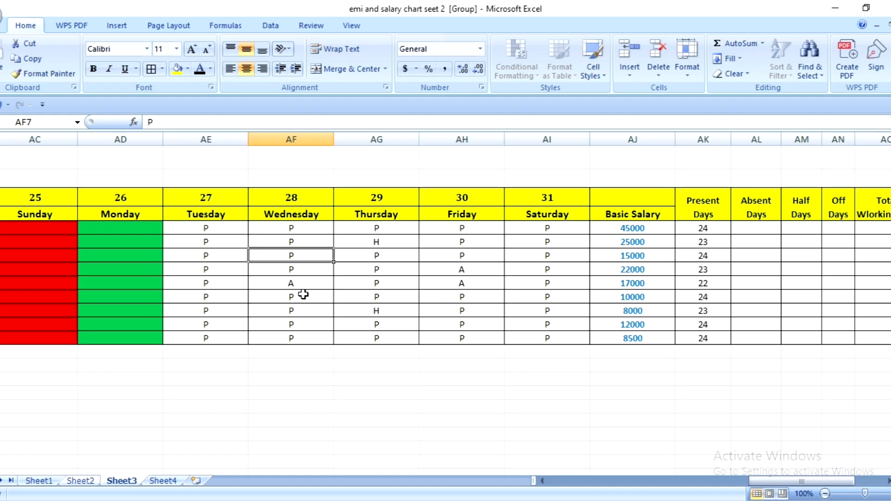
text(H)
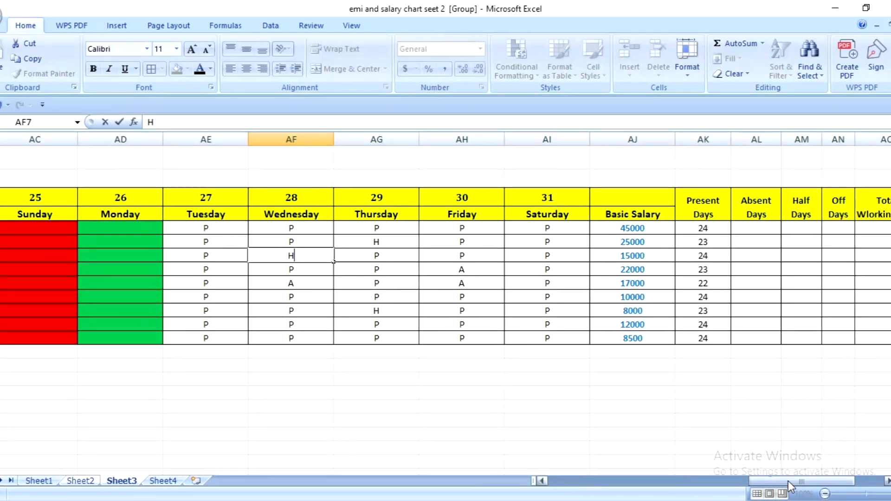
- Mark absences with A in X10 and X6 under date 20, and in Z7 and Z9 under date 22
drag(784, 482, 696, 482)
click(495, 295)
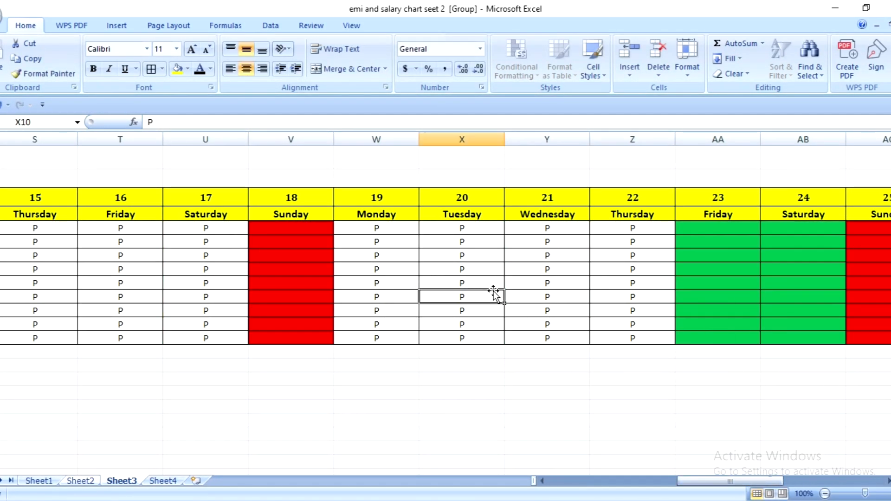
text(A)
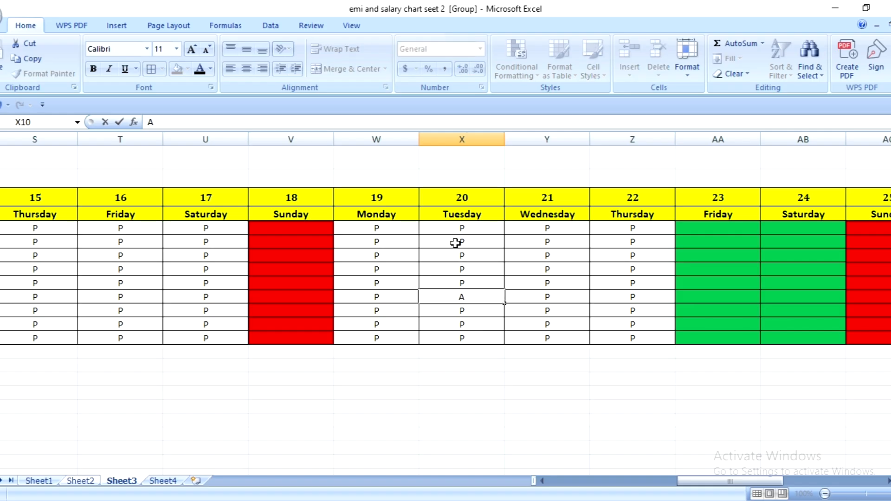
click(456, 241)
text(A)
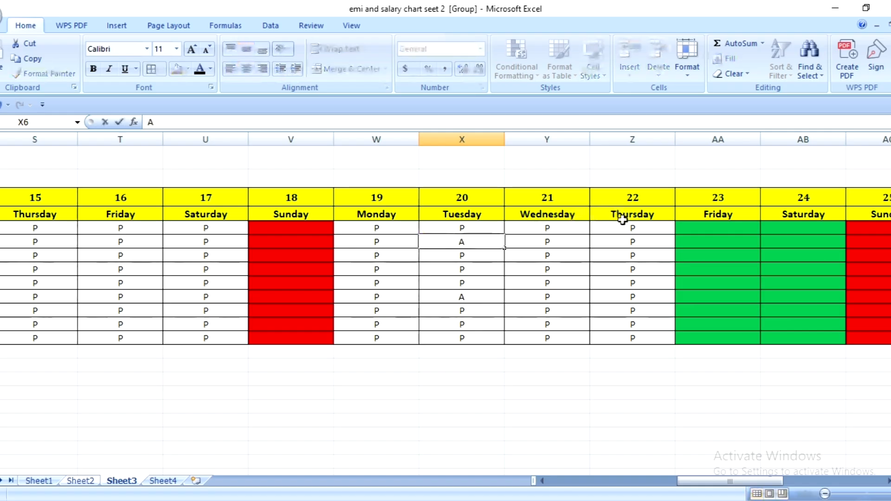
click(627, 254)
text(A)
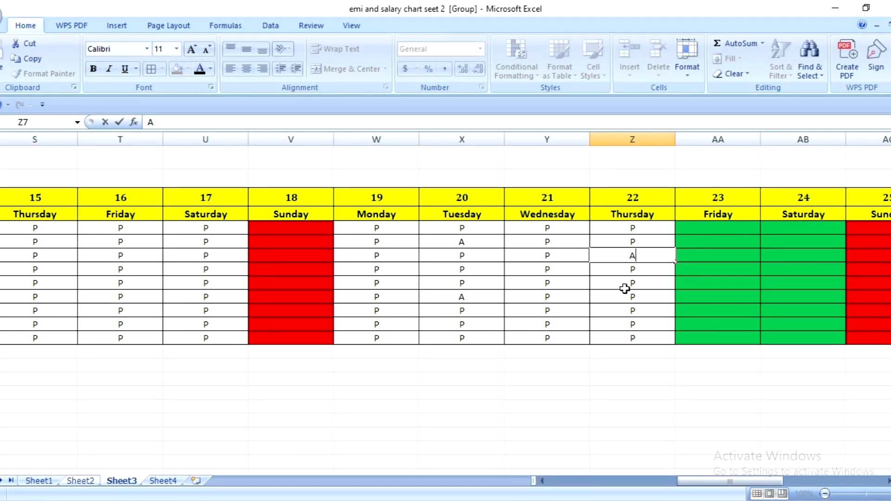
click(634, 286)
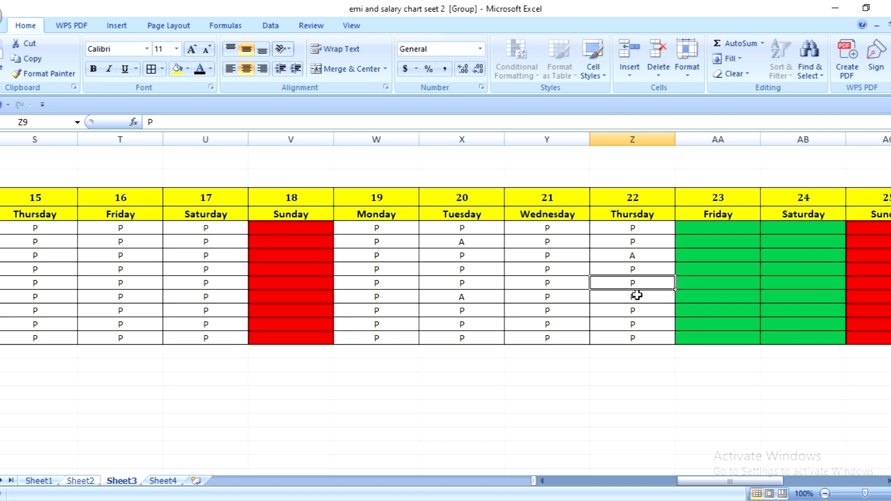
text(A)
click(177, 296)
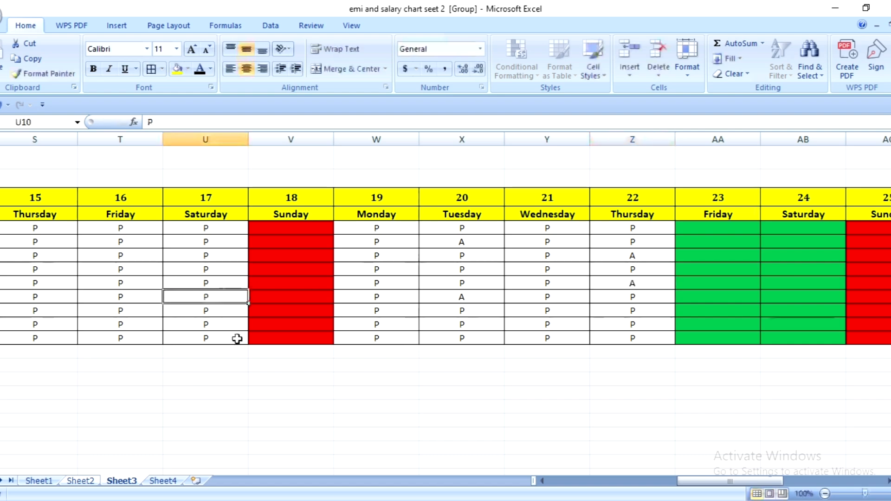
- Replace the attendance marks in U10 and T7 with H for half day
text(H)
click(102, 254)
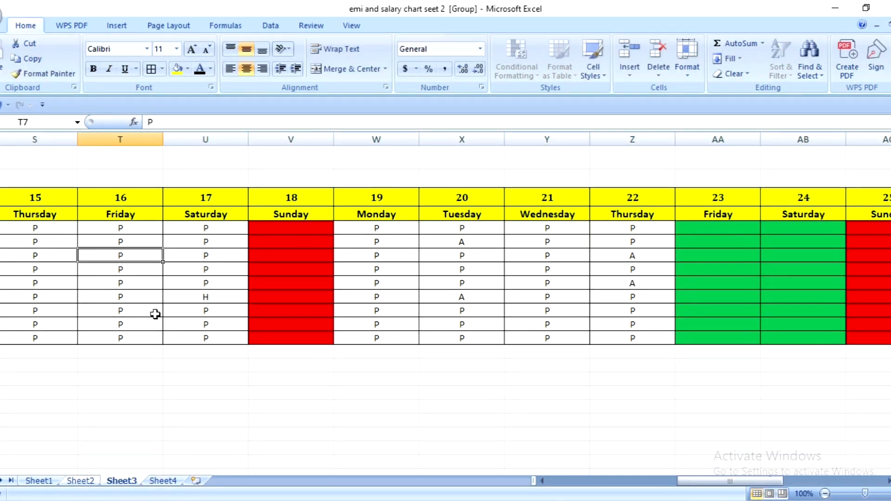
text(H)
- Replace the attendance marks in T12, U9 and T8 with A for absent
click(109, 325)
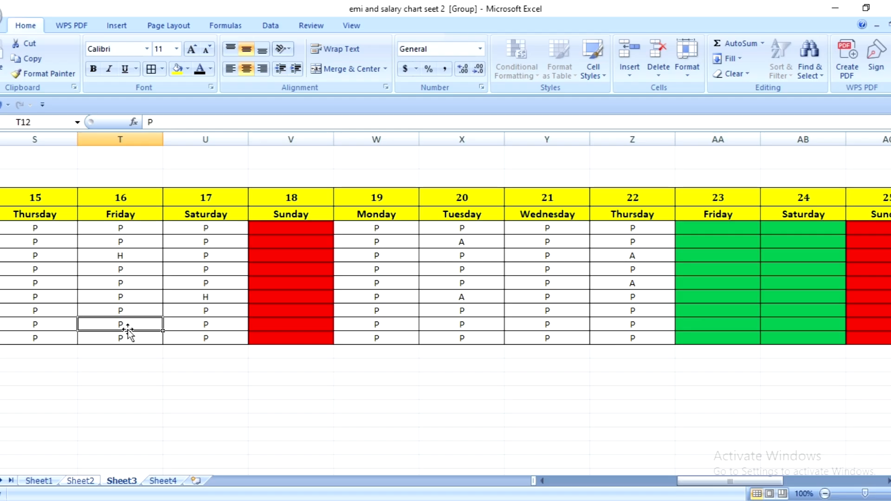
text(A)
click(204, 282)
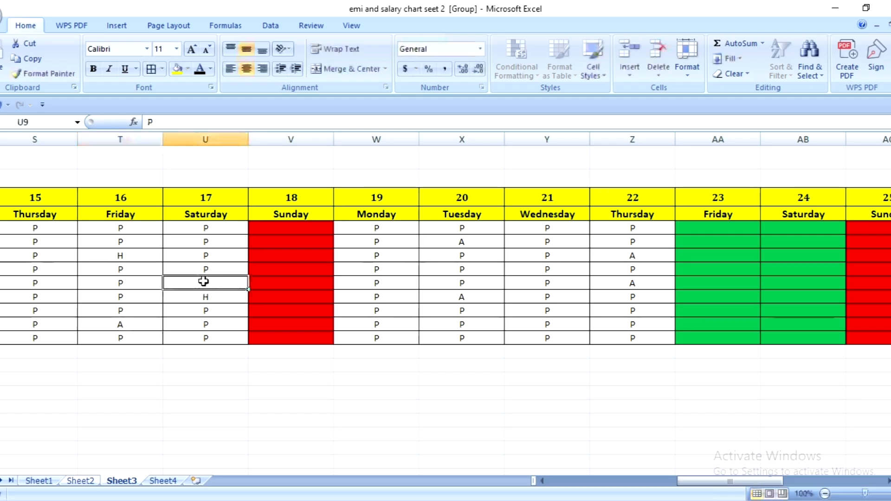
text(A)
click(113, 270)
text(A)
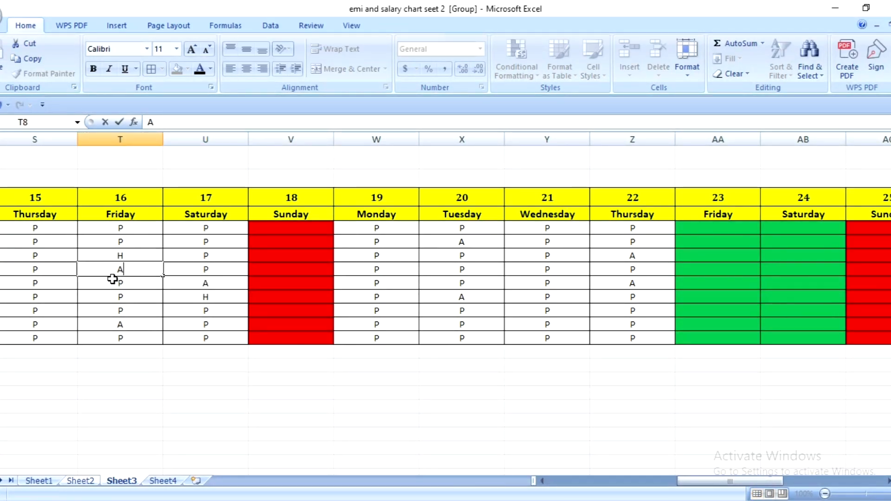
- Under date 15, mark S7 as absent with A and S10 as half day with H
click(36, 259)
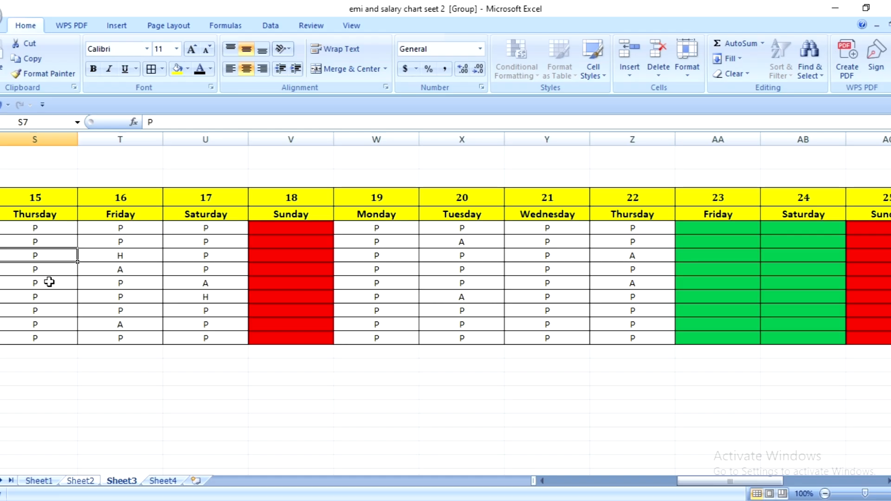
text(A)
click(50, 296)
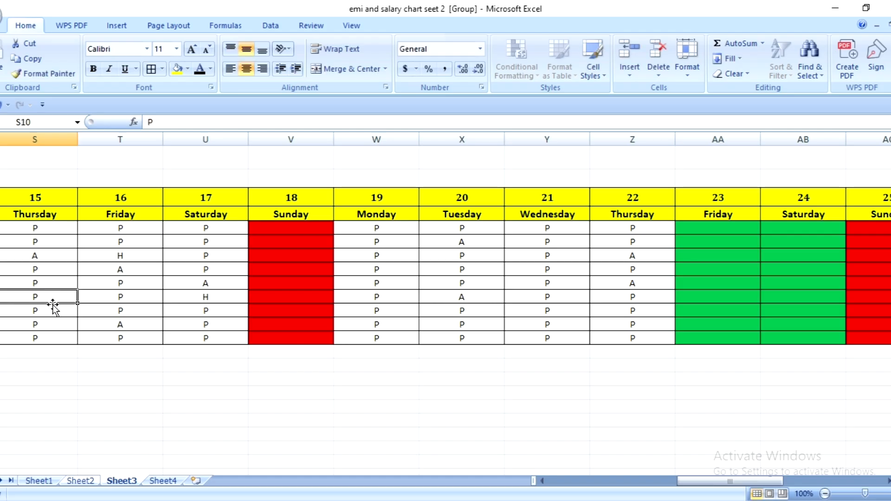
text(H)
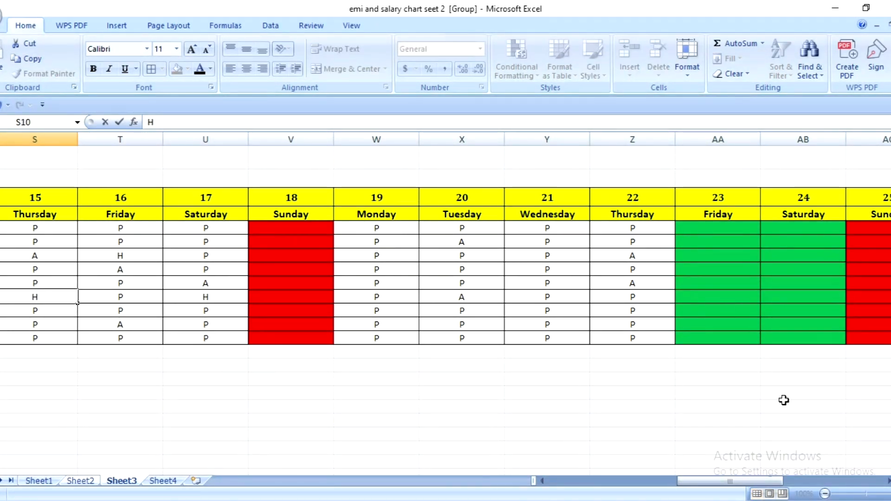
- Enter =COUNTIF(E5:AI5,"A") in AL5 under Absent Days and fill the formula down to AL13
drag(730, 481, 743, 482)
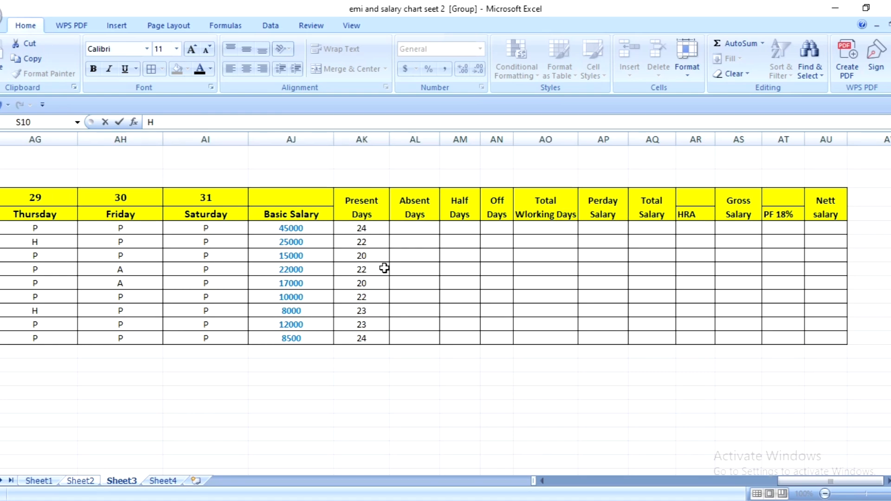
click(426, 226)
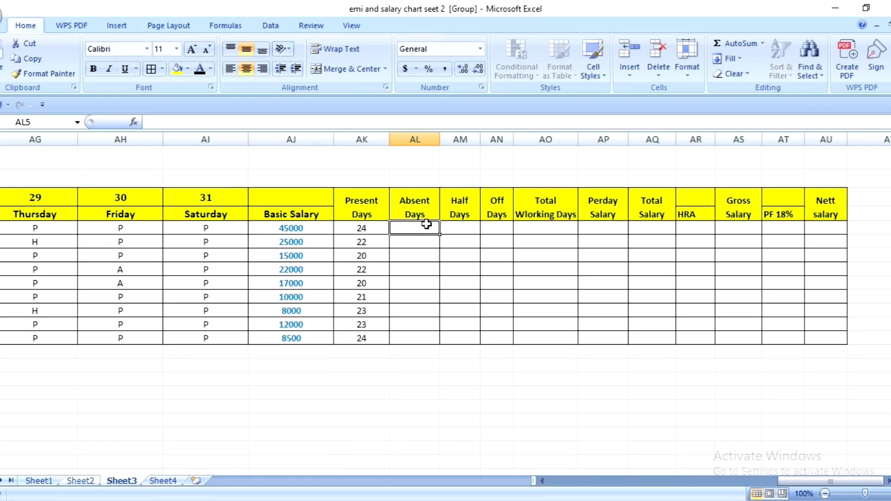
text(=)
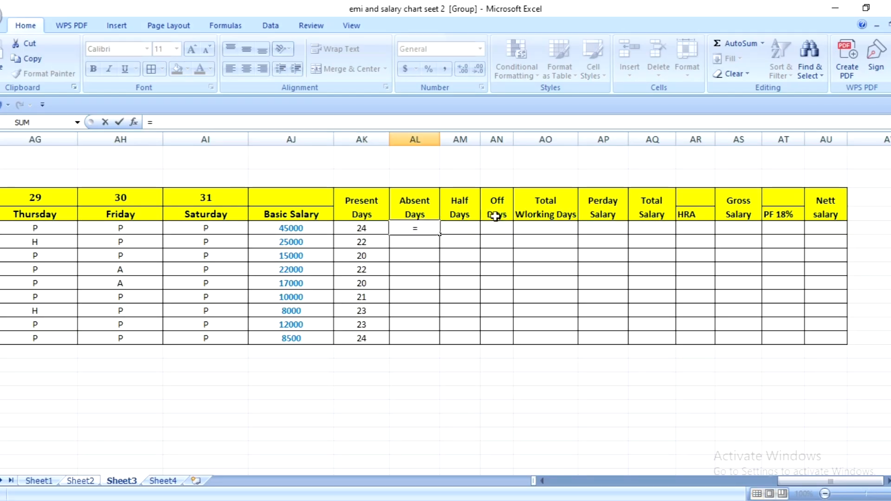
text(COUNT)
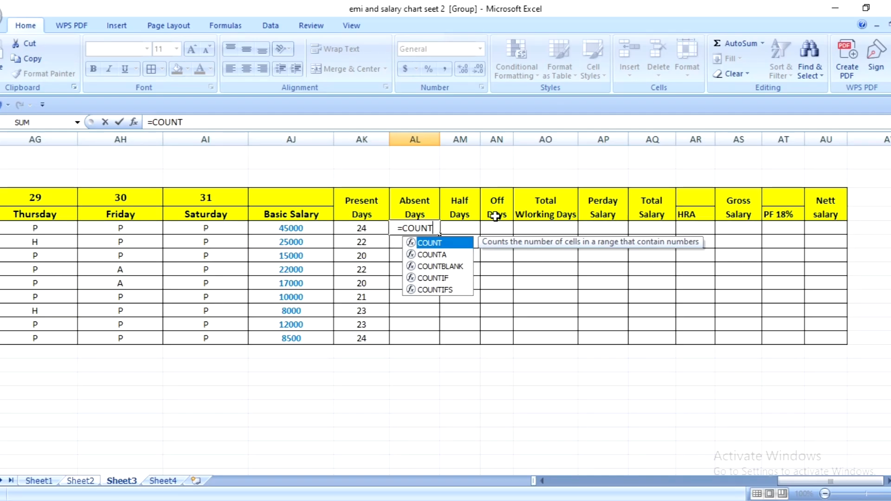
text(IF)
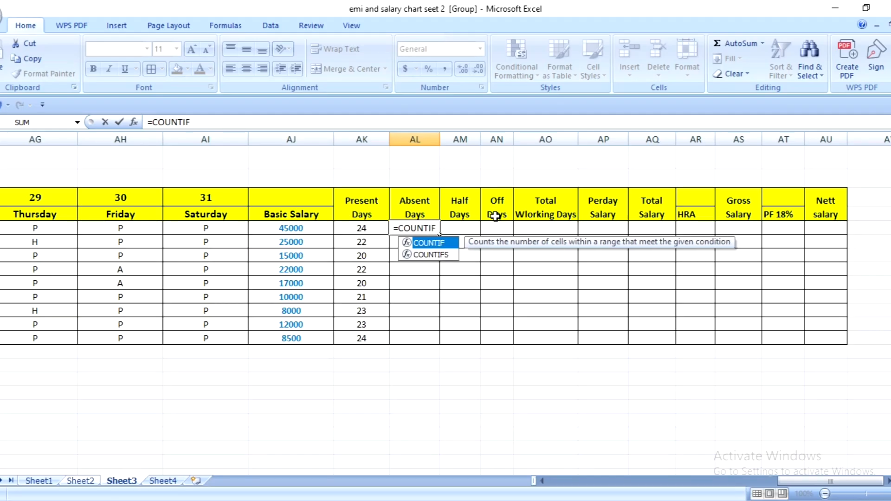
text(()
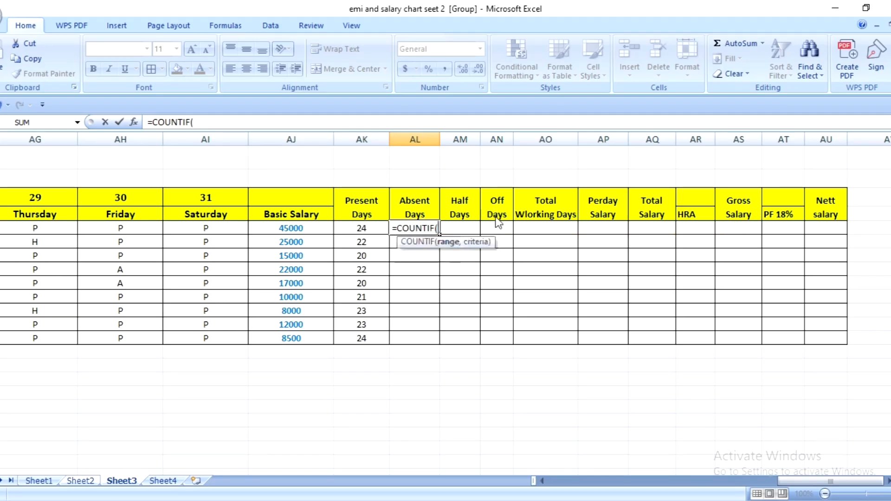
text(E5)
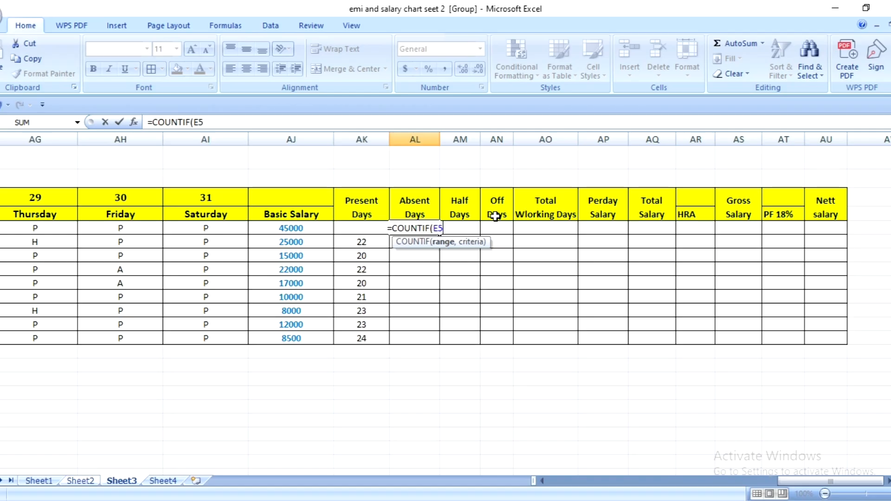
text(:)
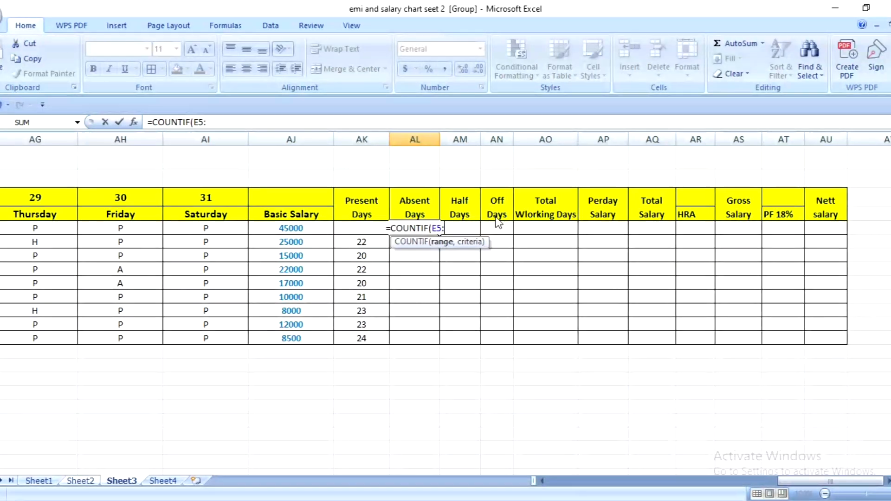
text(AI)
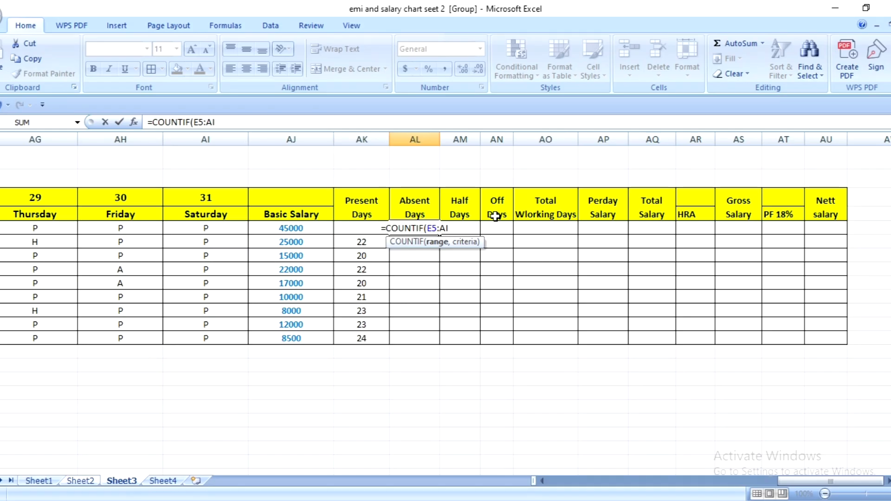
text(5)
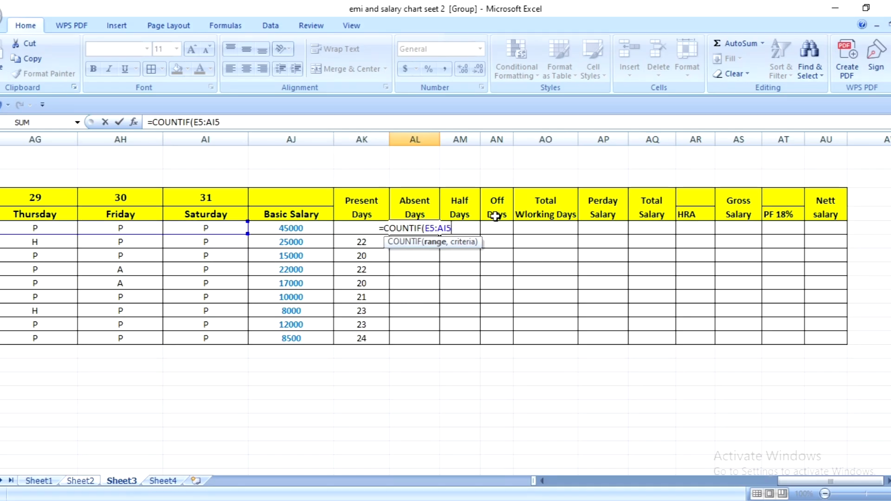
text(,)
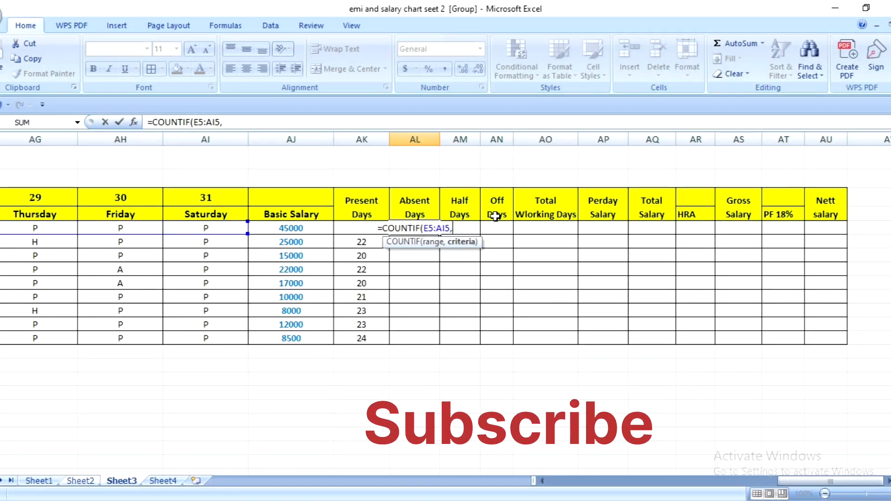
text(")
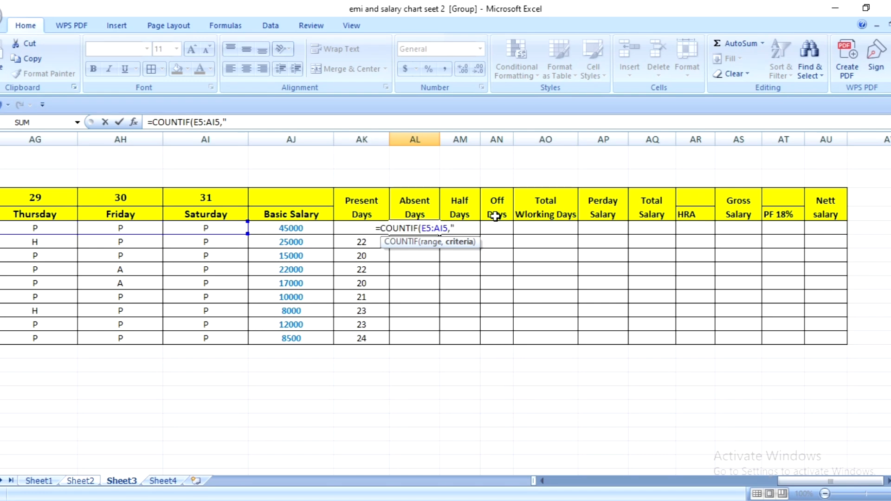
text(A)
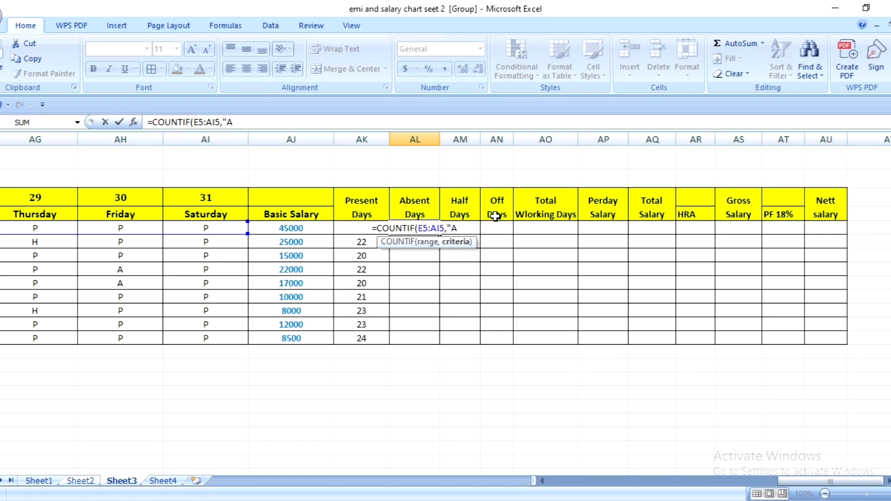
text(")
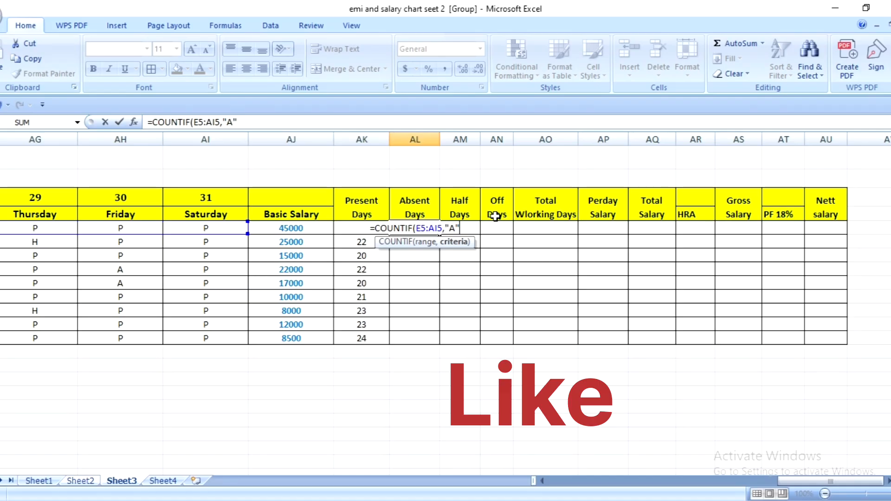
text())
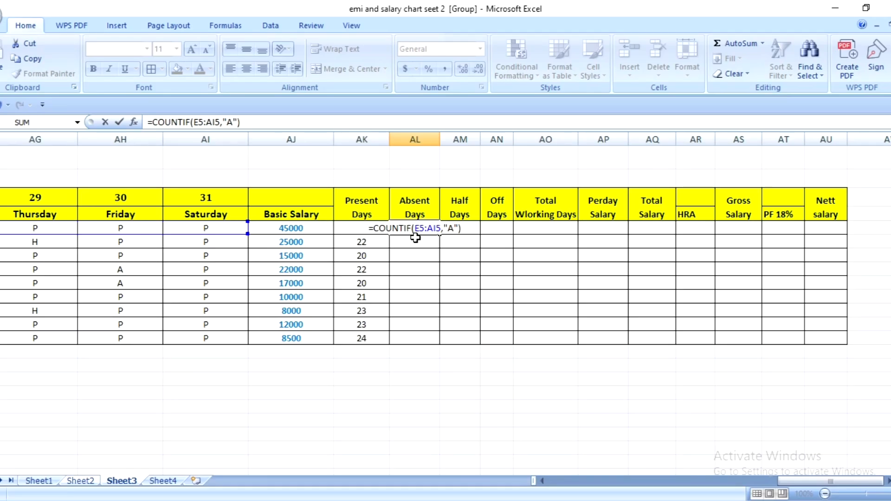
key(Return)
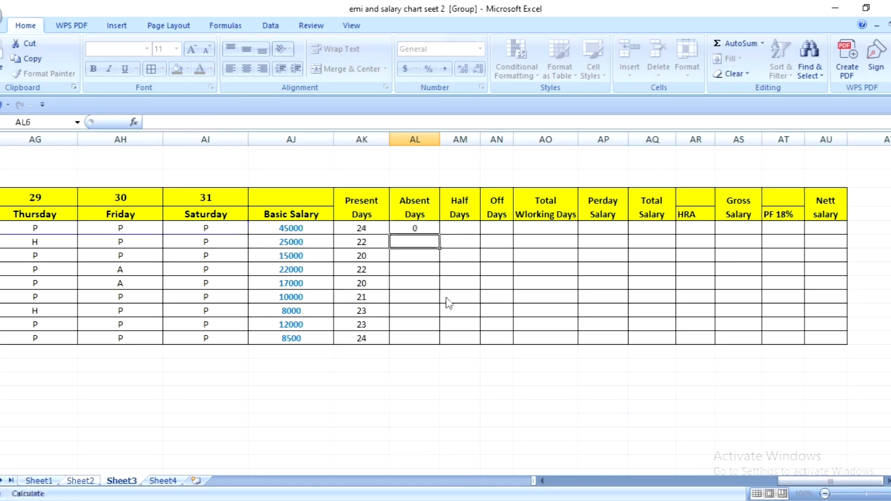
click(421, 224)
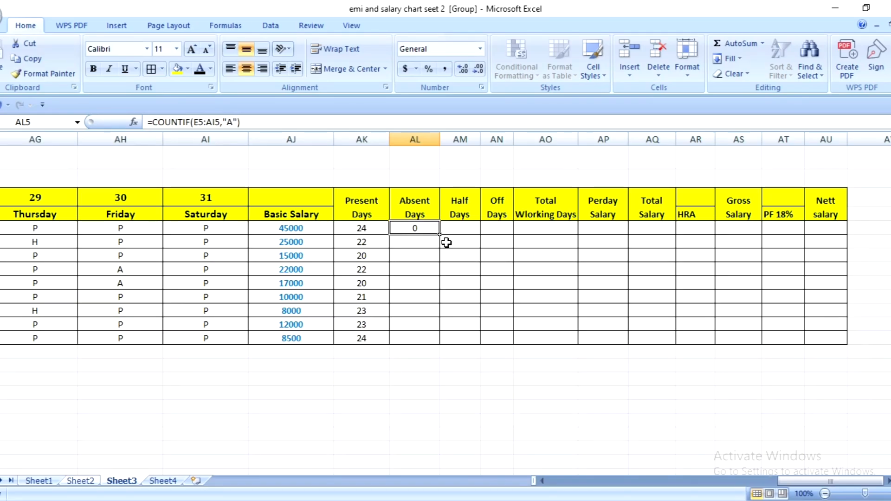
drag(440, 233, 442, 344)
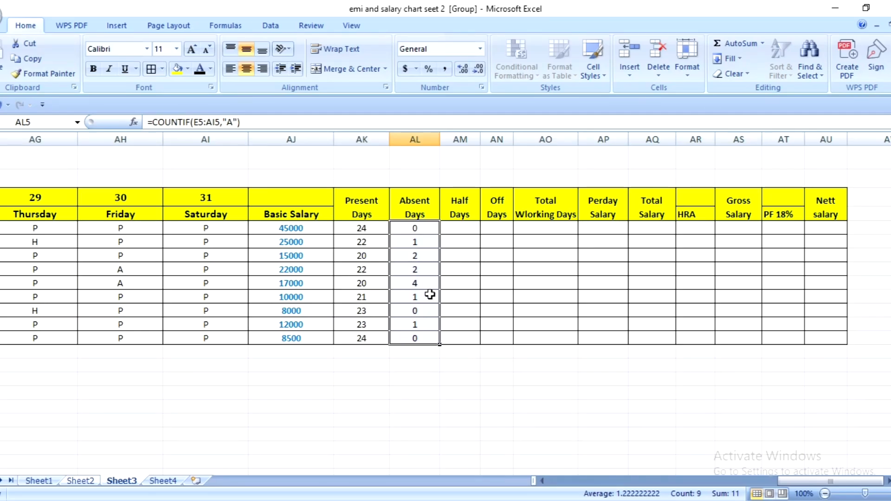
- Write the Half Days formula =COUNTIF(E5:AI5,"H").5 in AM5
click(460, 229)
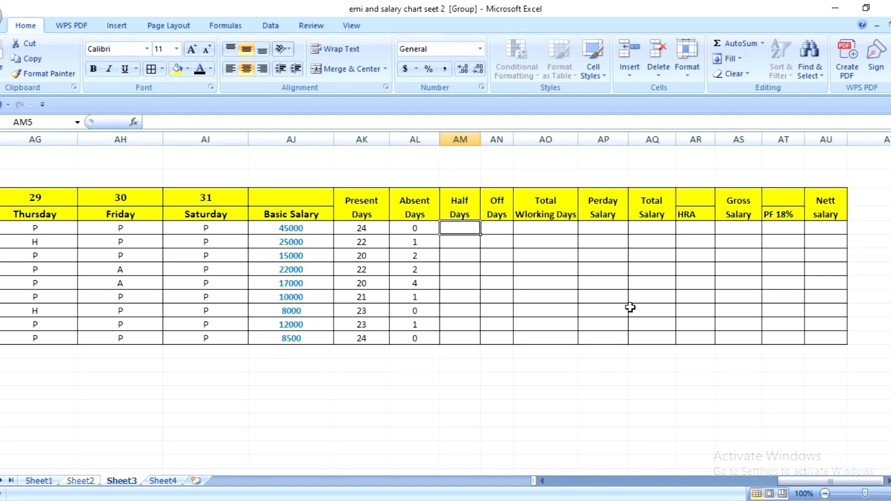
text(=)
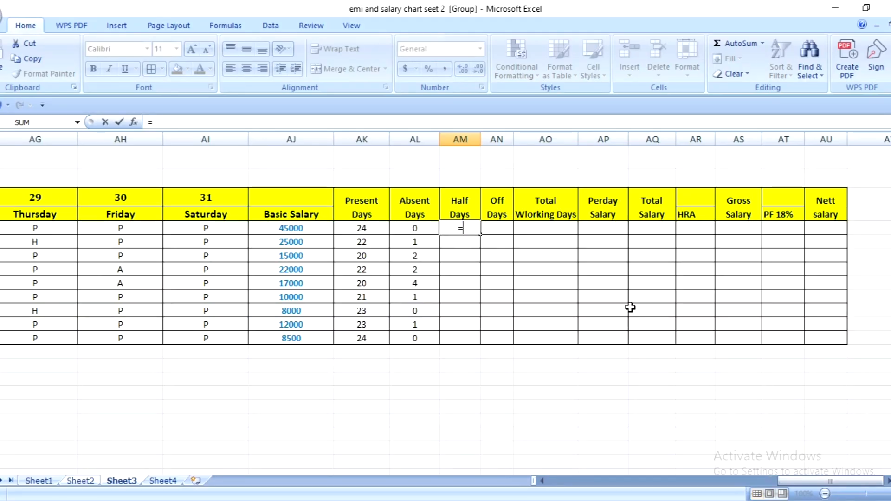
text(COU)
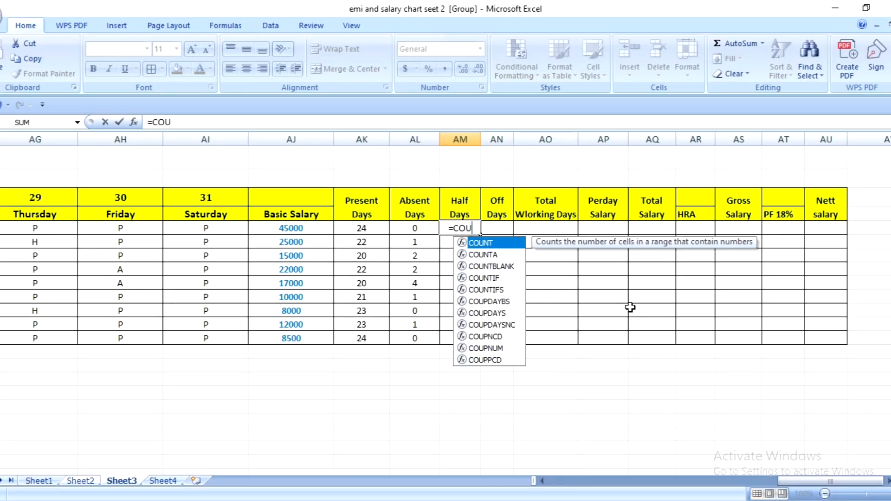
text(NT)
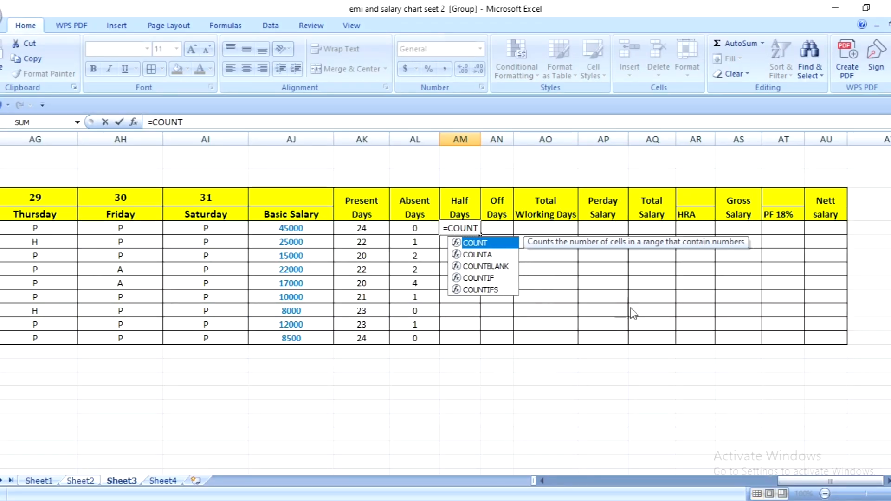
text(IF()
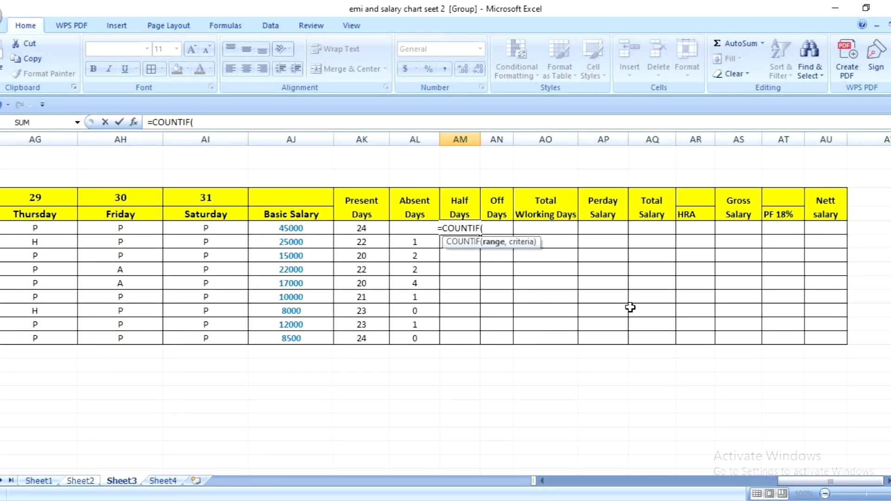
text(E)
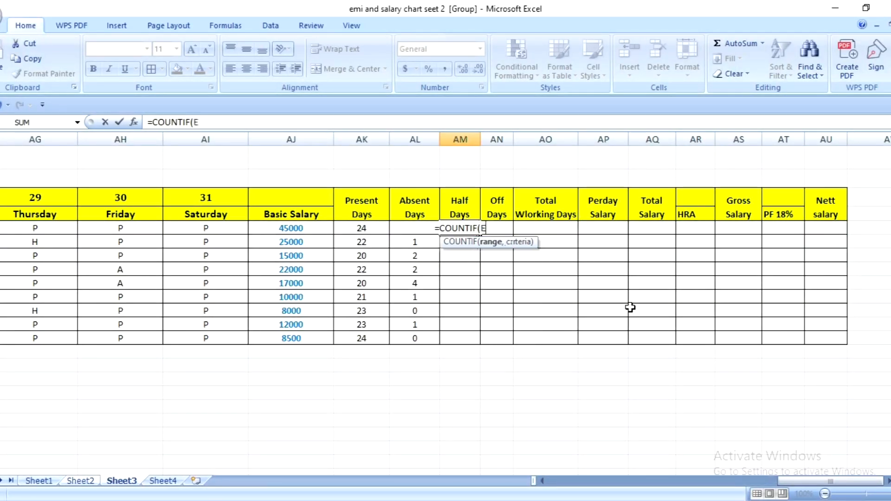
text(5:)
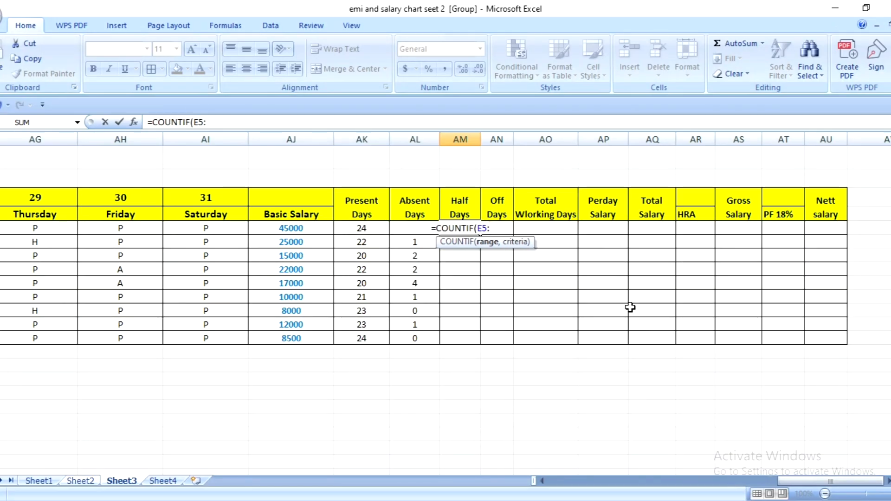
text(AI5)
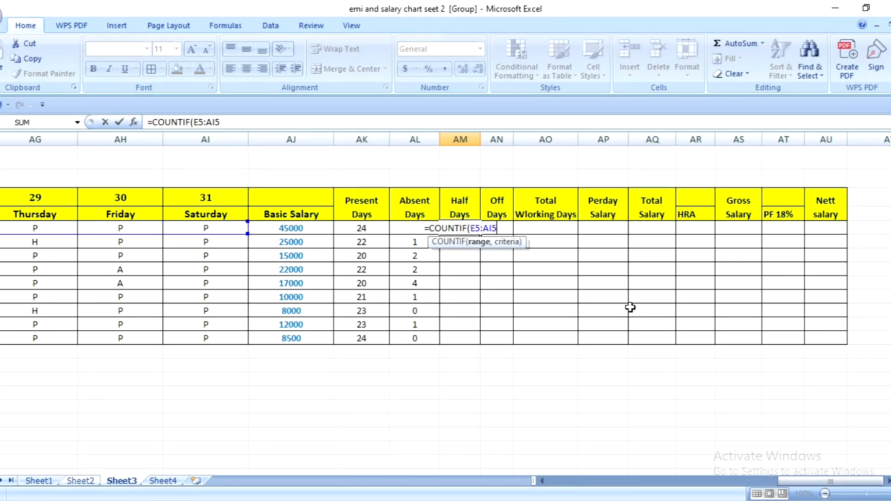
text(,")
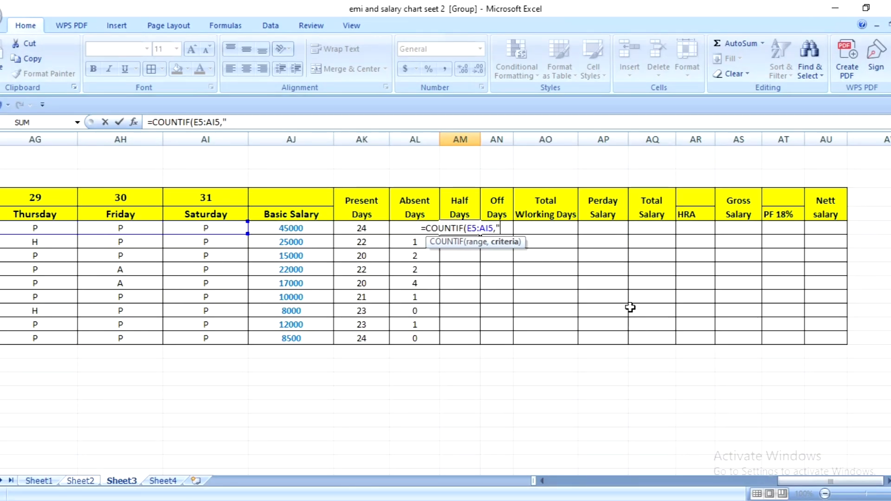
text(H)
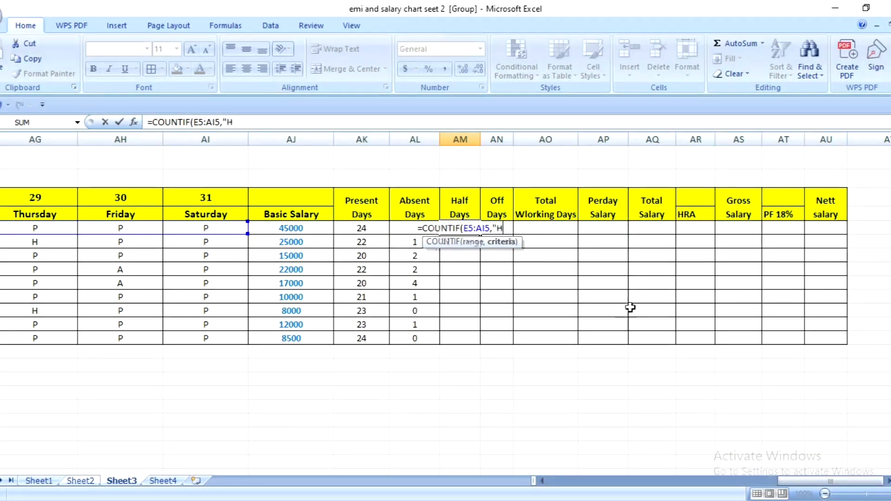
text(")
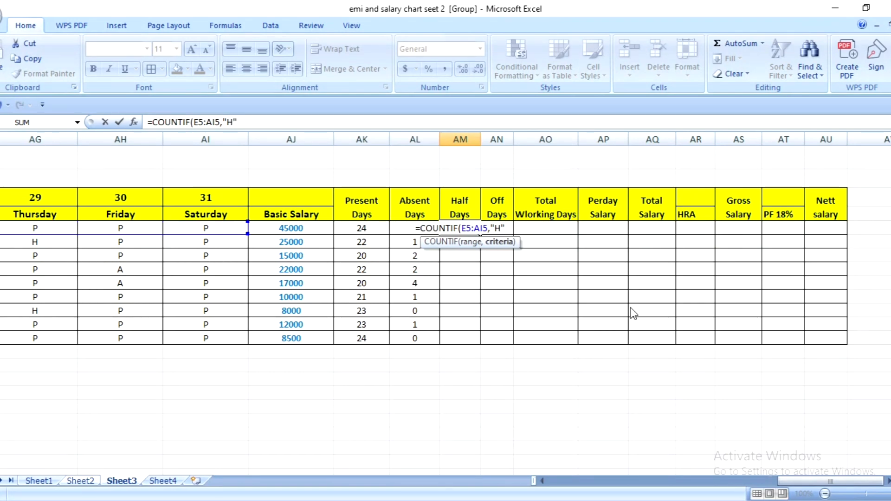
text())
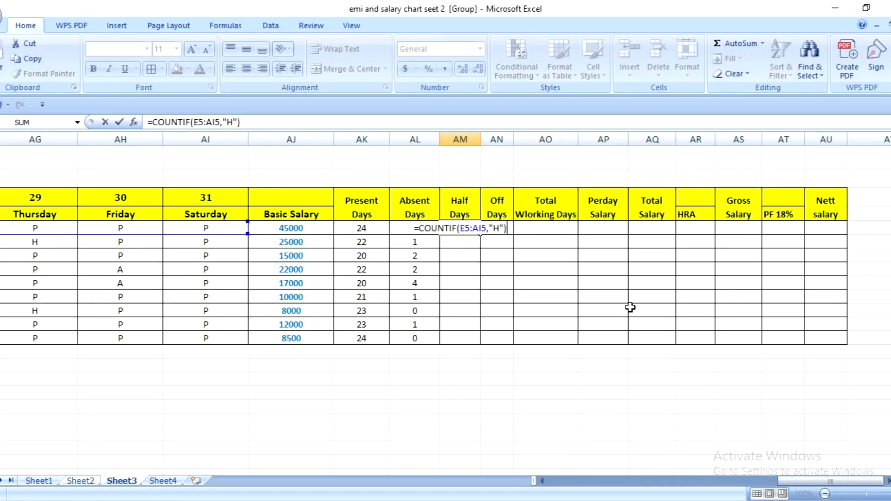
text(.)
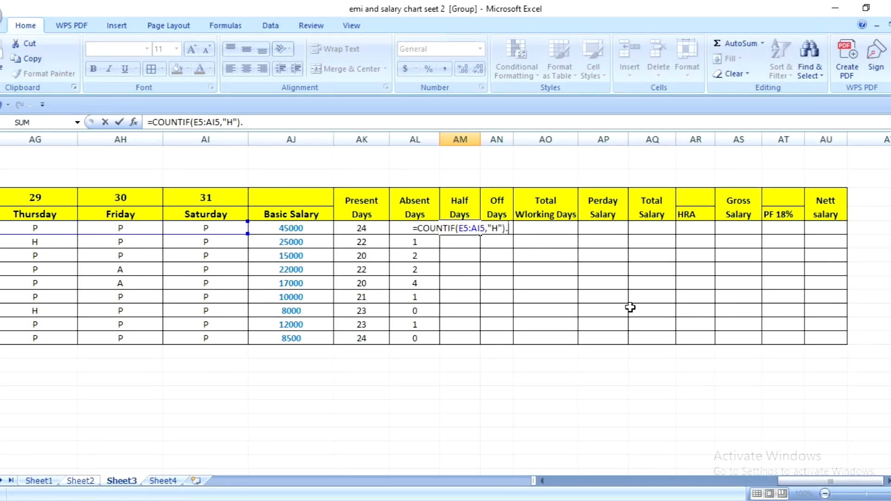
text(5)
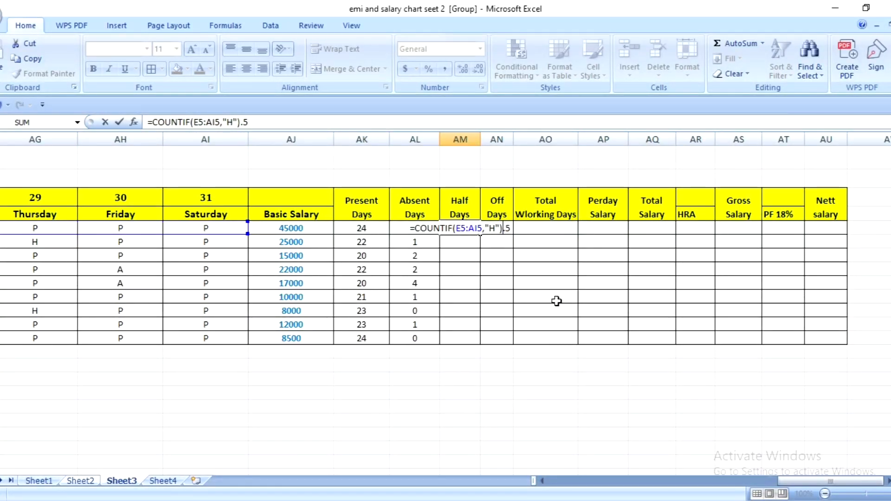
- Correct the Half Days formula in AM5 to =COUNTIF(E5:AI5,"H")*.5 and fill it down to AM13
text(*)
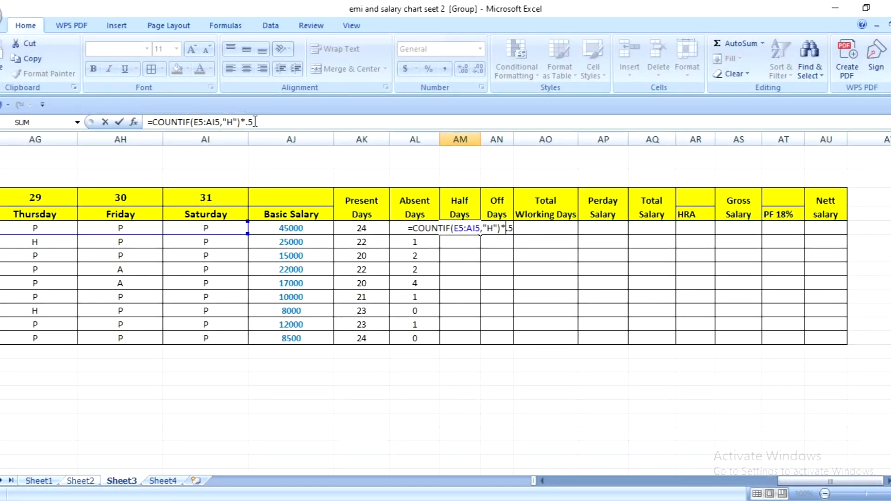
key(Return)
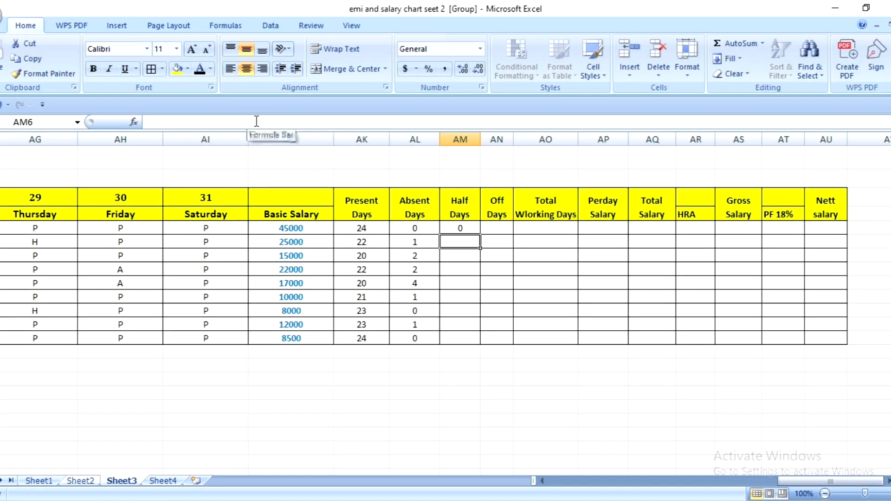
click(471, 231)
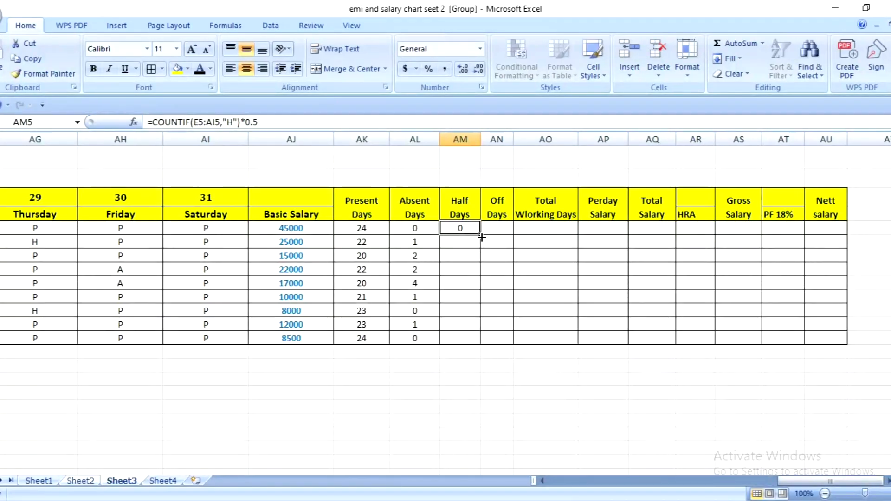
drag(480, 235, 486, 344)
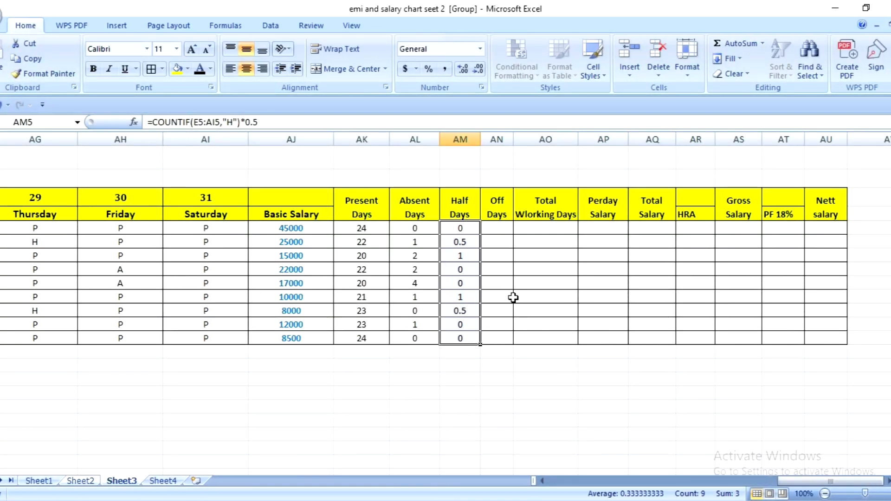
click(510, 297)
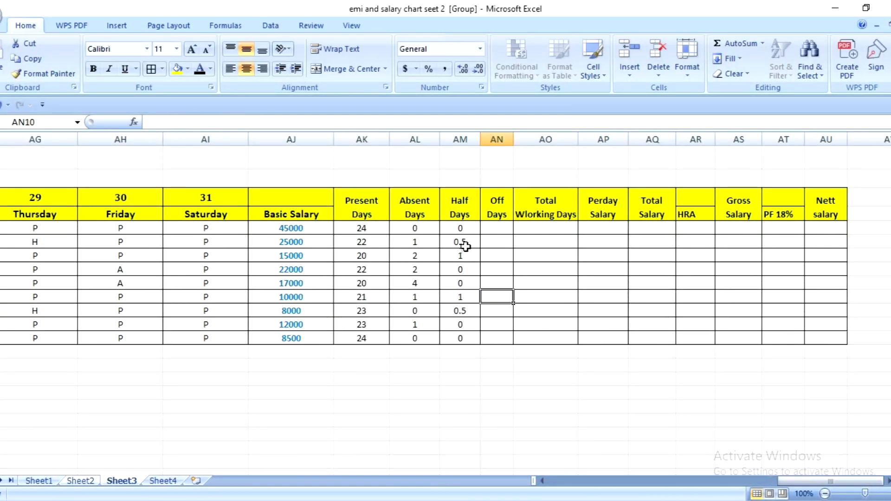
click(466, 245)
click(463, 259)
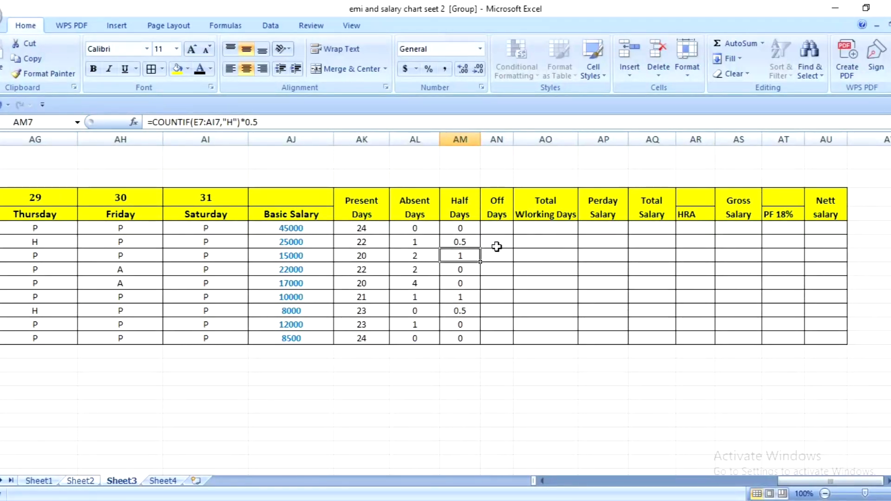
- Enter =COUNTIF(E5:AI5,"") in AN5 under Off Days to count the blank attendance cells
click(497, 227)
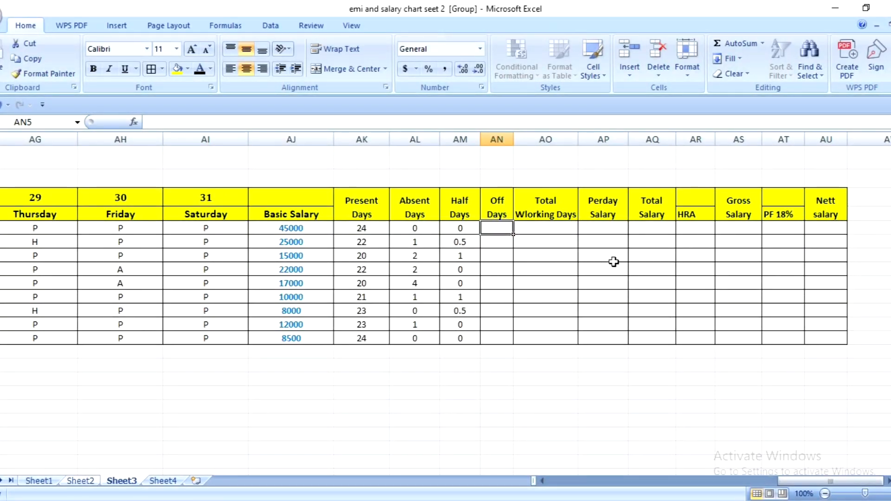
text(=)
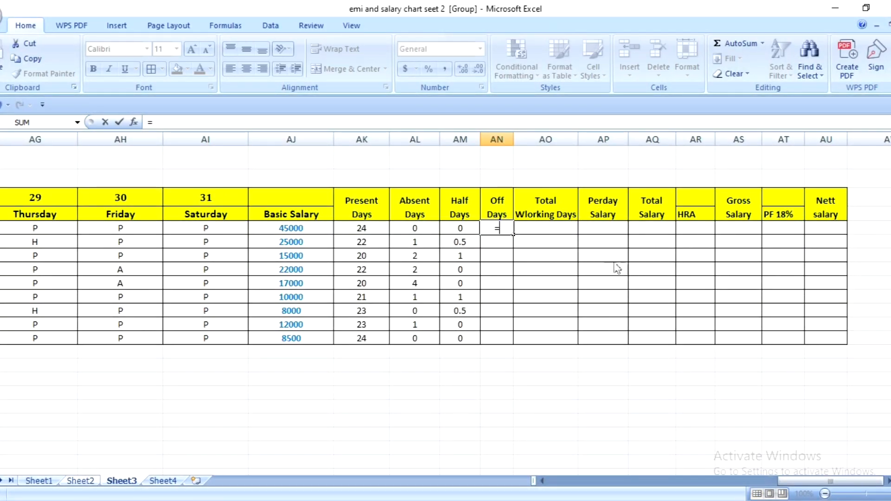
text(C)
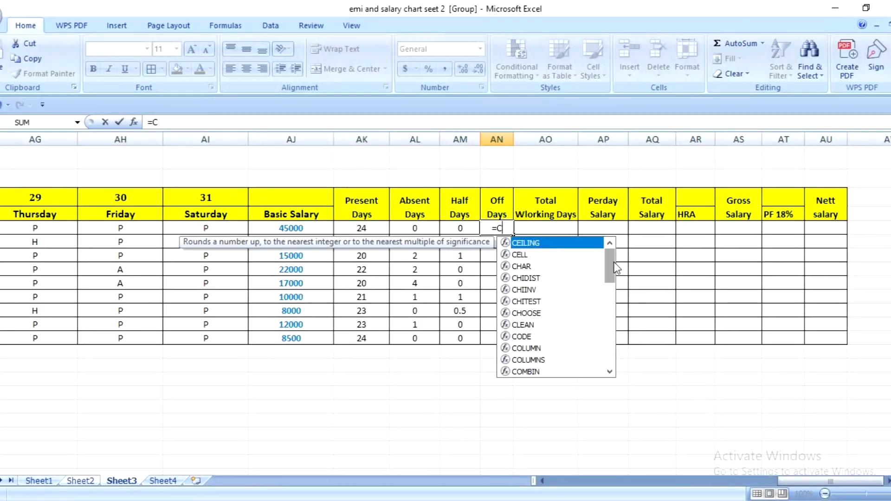
text(OUNT)
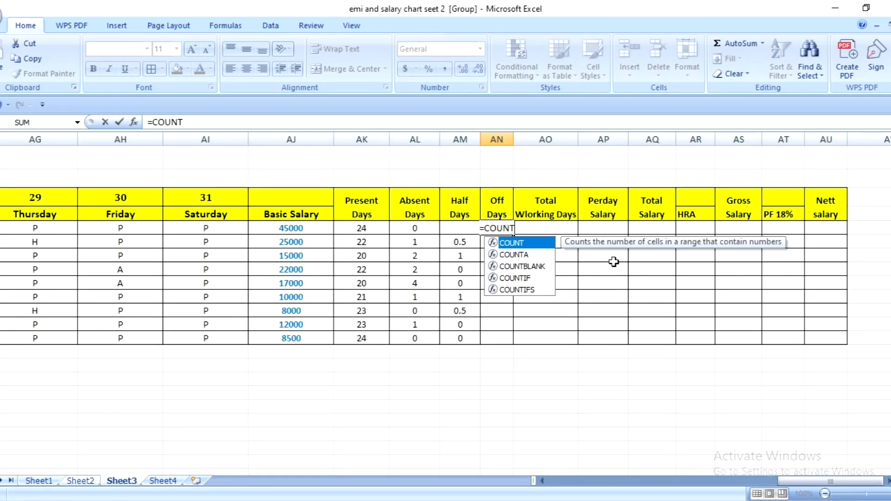
text(IF)
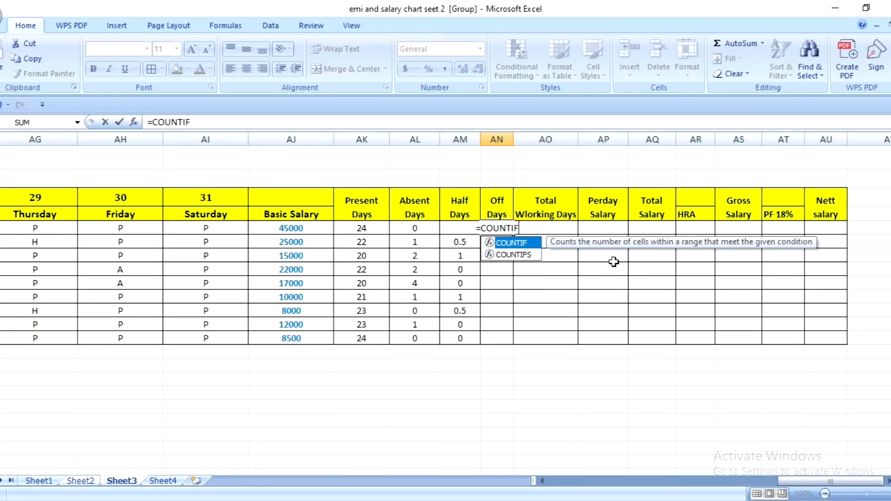
text((E)
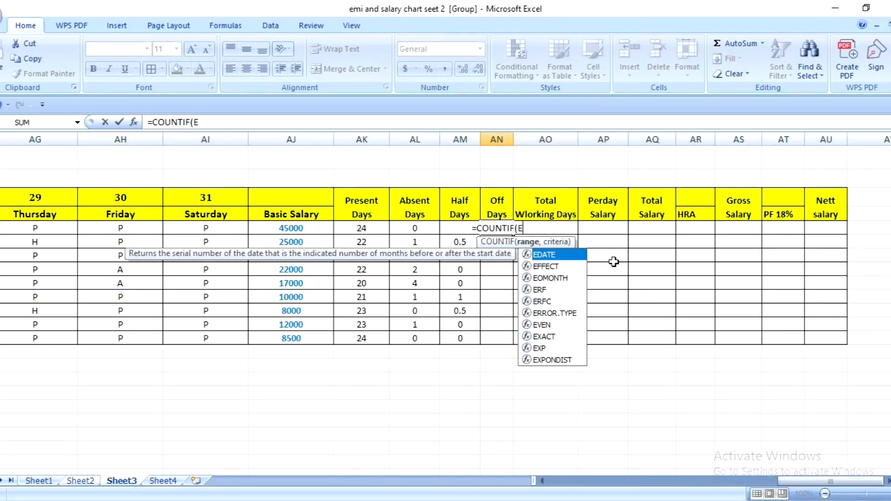
text(5)
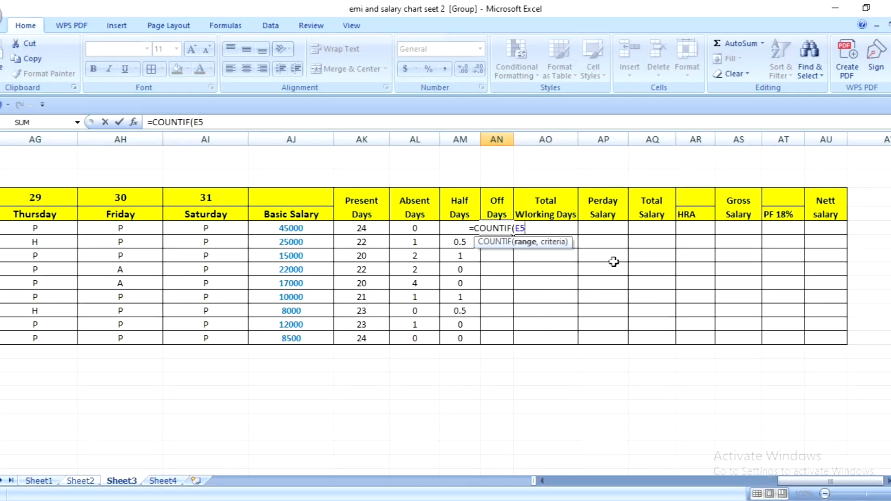
text(:)
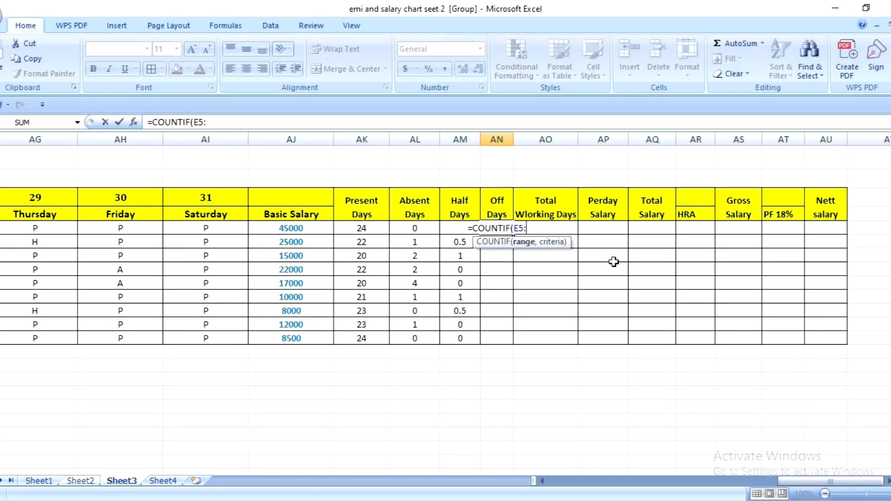
text(AI5)
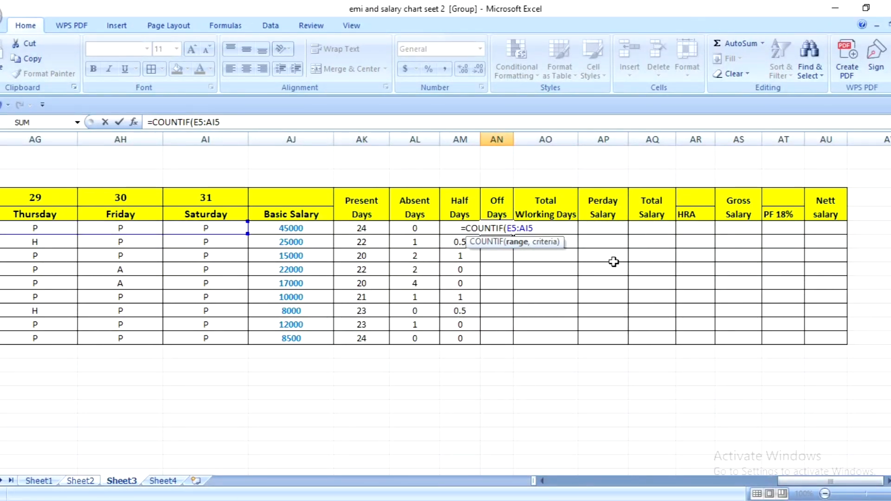
text(,")
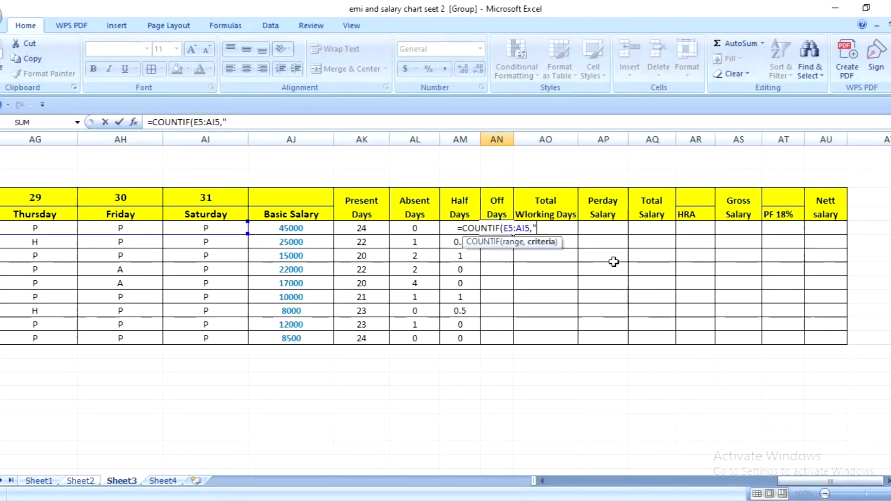
text(")
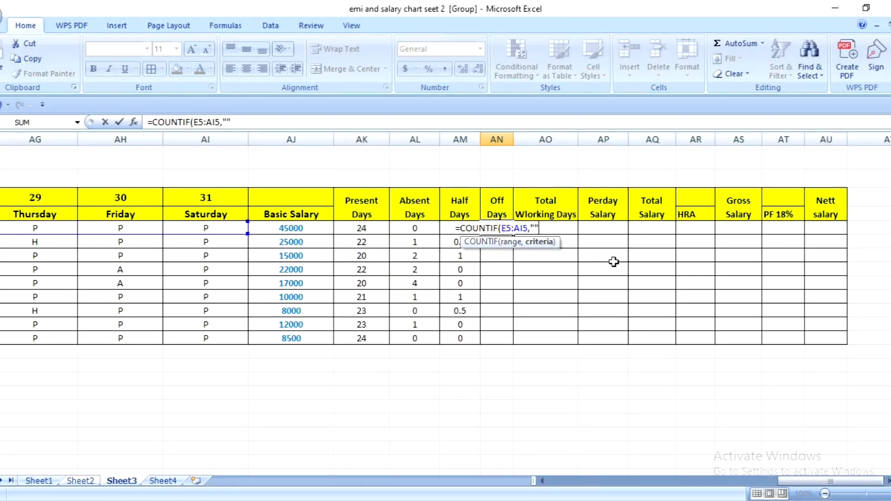
text())
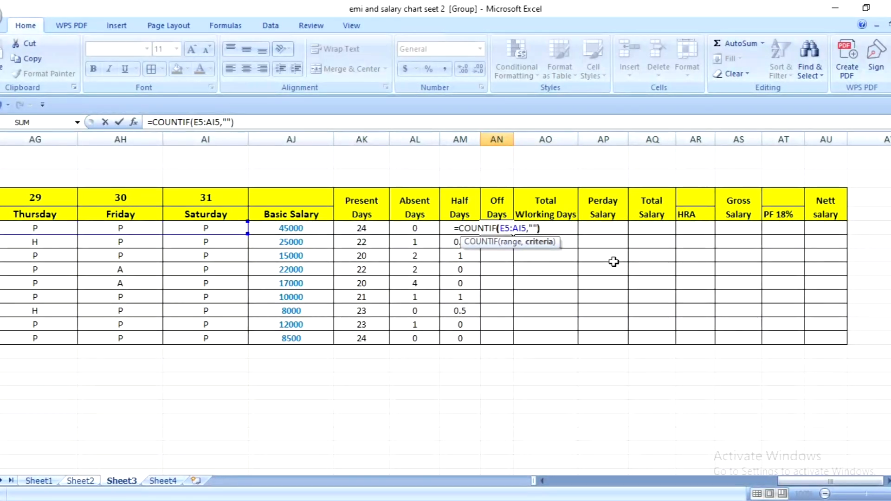
key(Return)
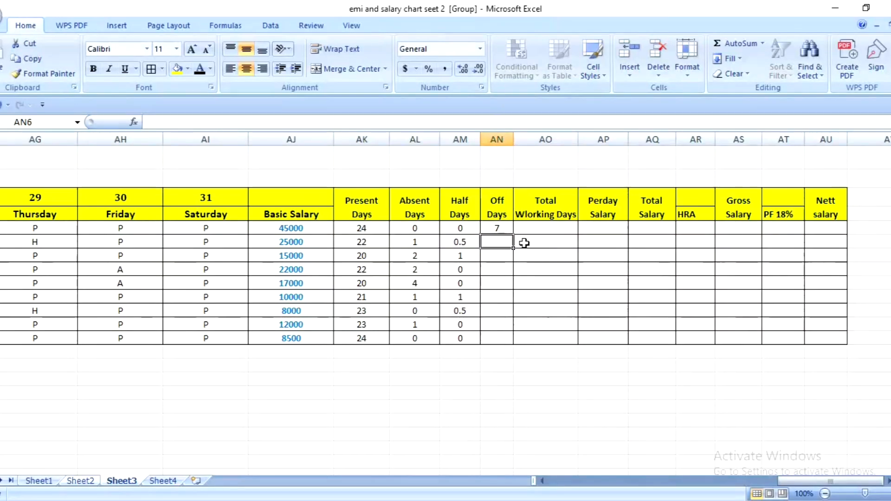
- Fill the Off Days formula from AN5 down to AN13
click(493, 228)
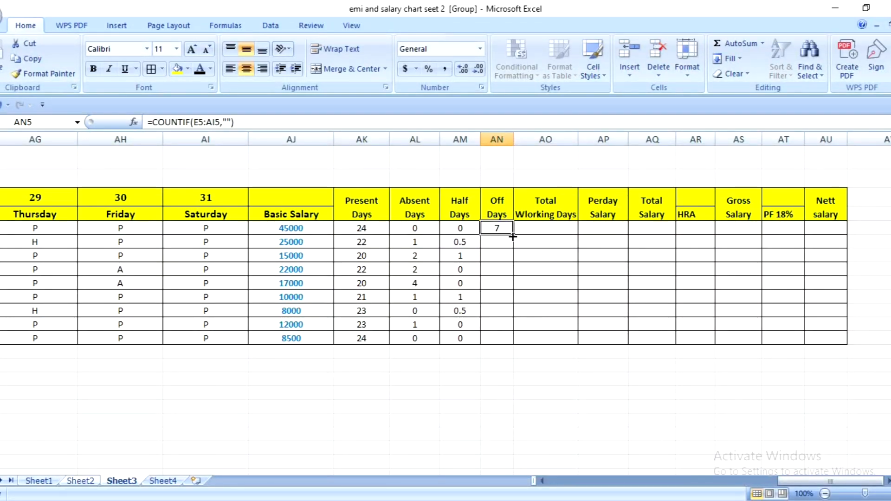
drag(513, 237, 513, 343)
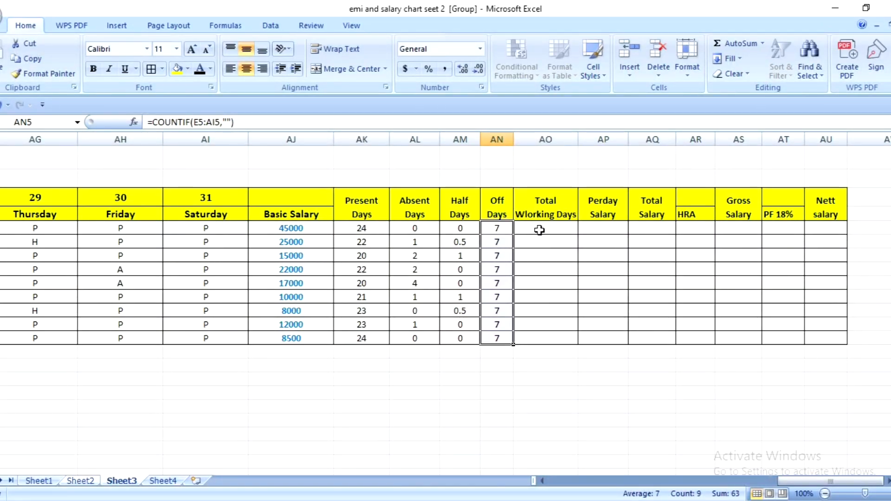
click(205, 199)
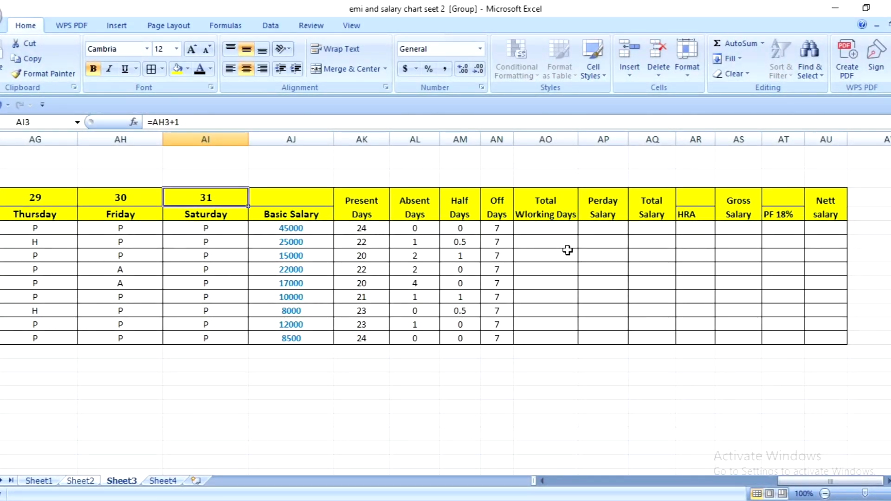
click(370, 229)
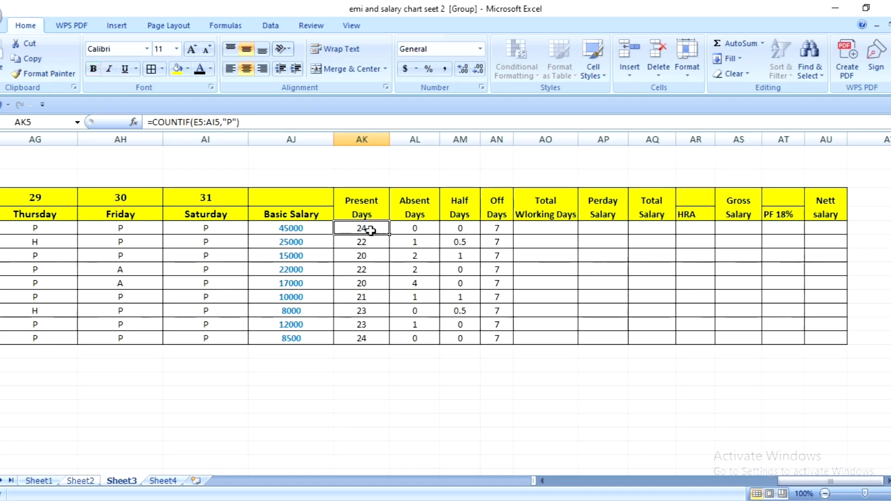
- Enter =AK5+AM5+AN5 in AO5 for the total working days and fill the formula down to AO13
click(535, 229)
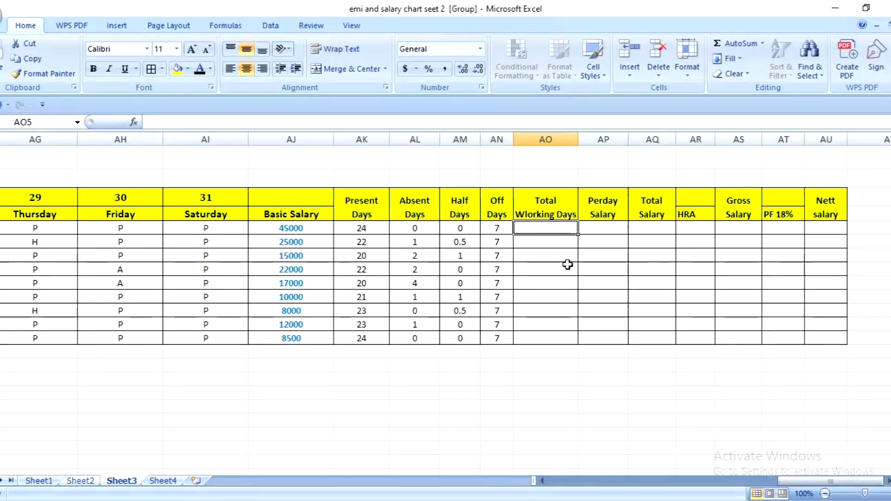
text(=)
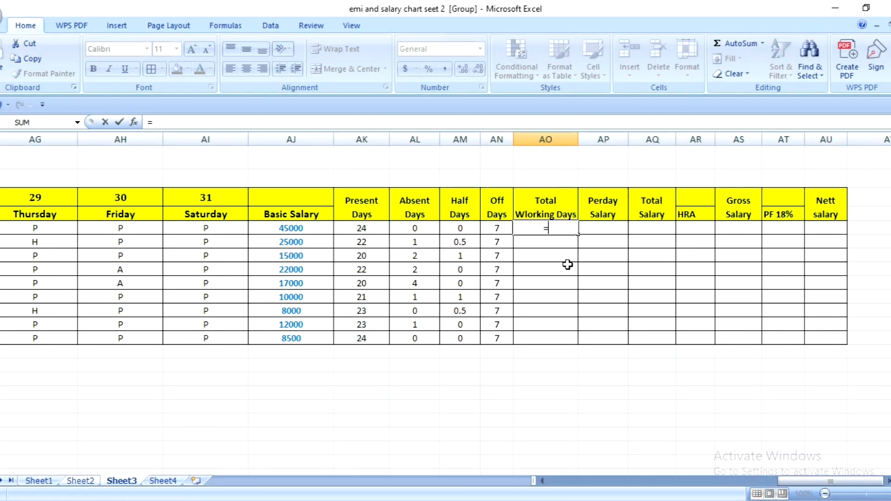
click(365, 229)
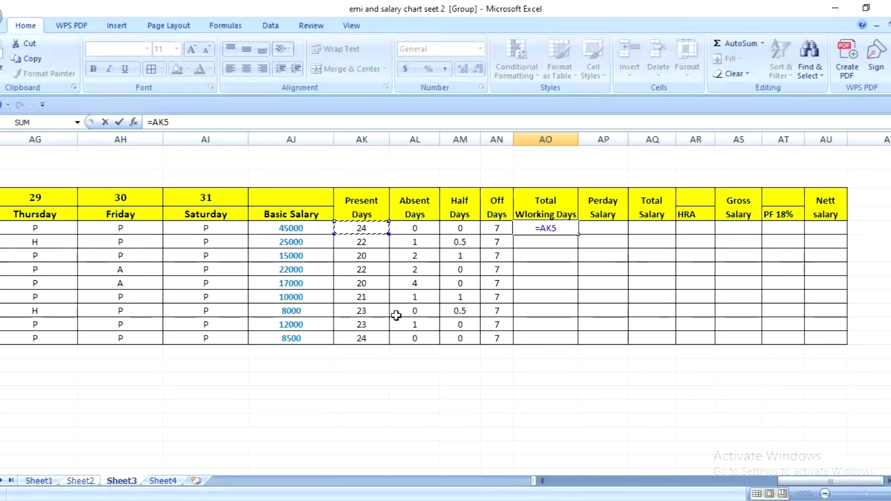
text(+)
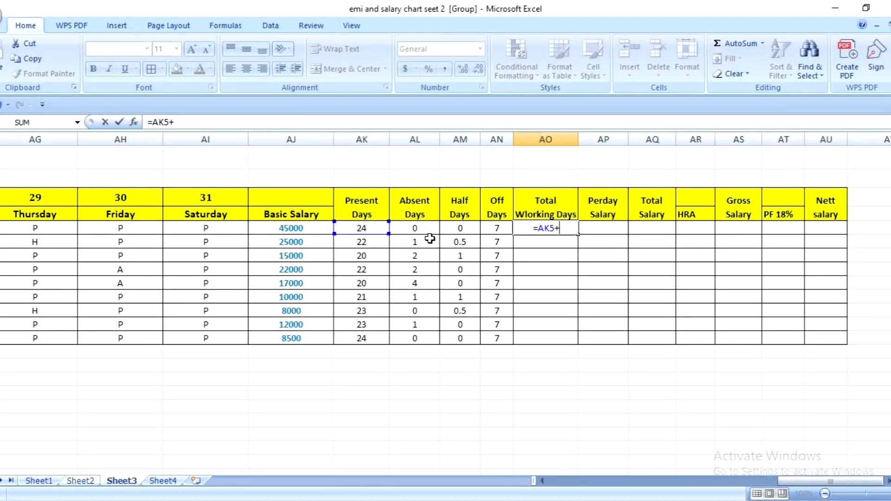
click(467, 229)
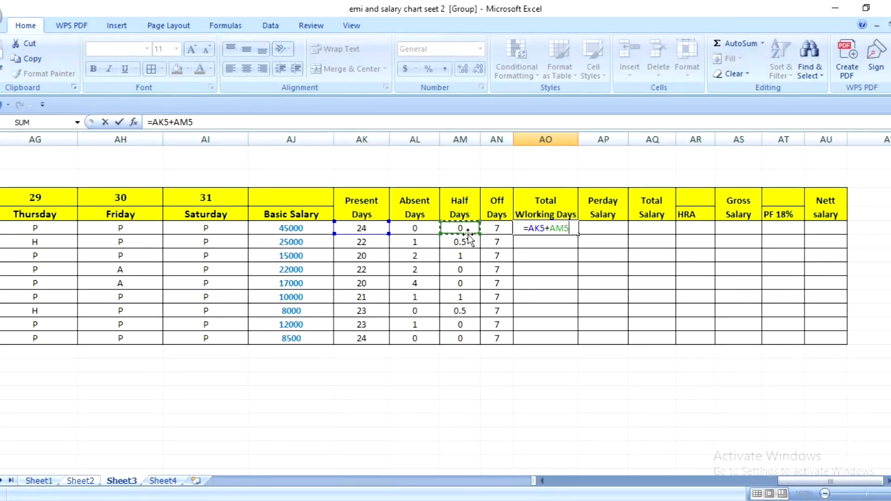
text(+)
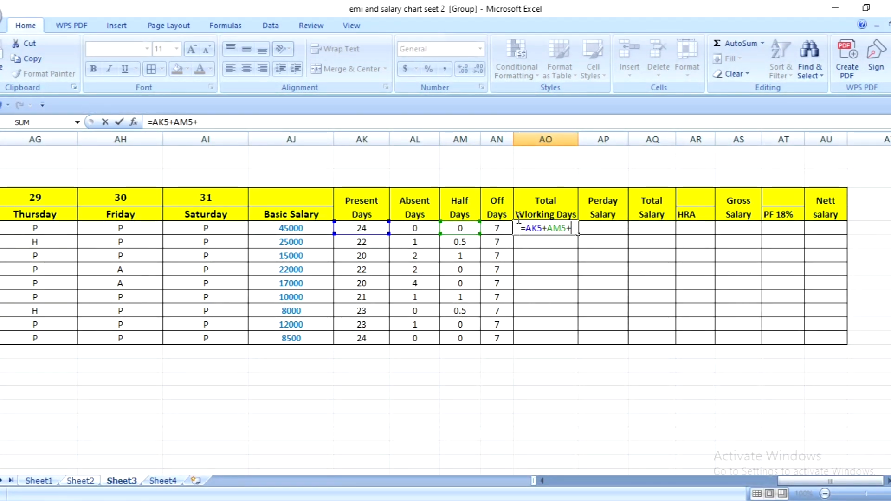
click(504, 227)
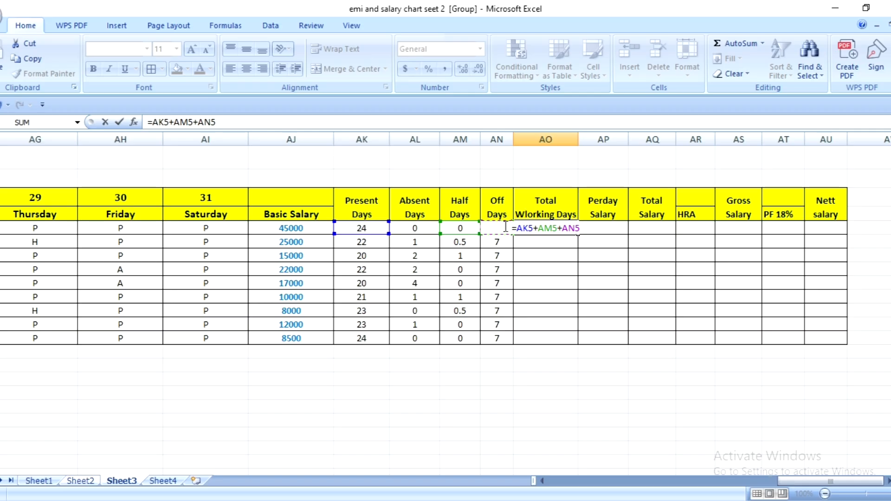
key(Return)
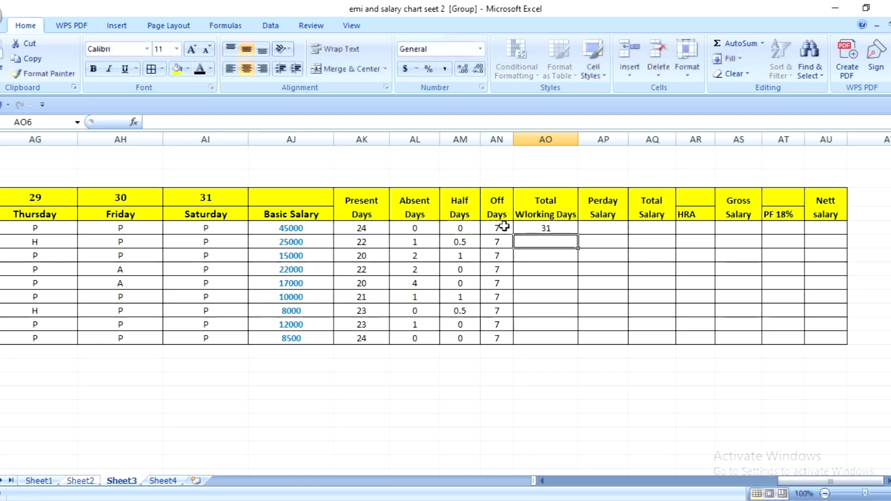
click(570, 230)
drag(578, 234, 594, 339)
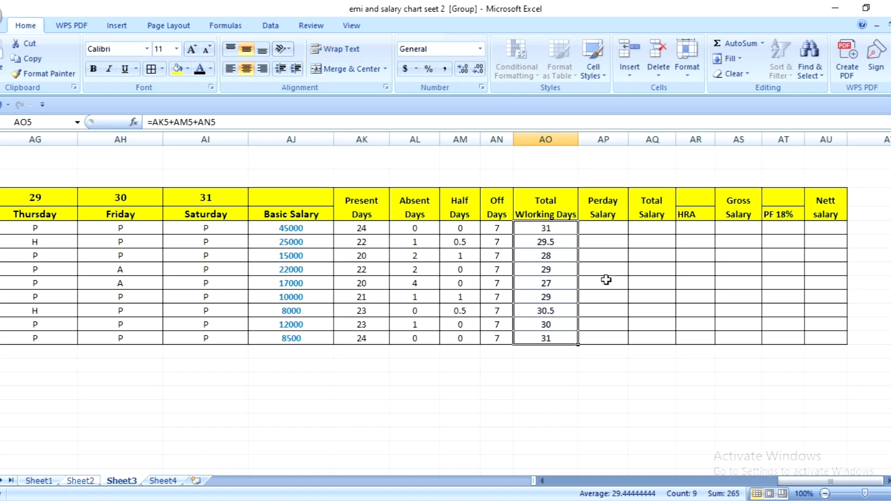
- Enter =AJ5/31 in AP5 for the per-day salary and fill the formula down to AP13
click(601, 228)
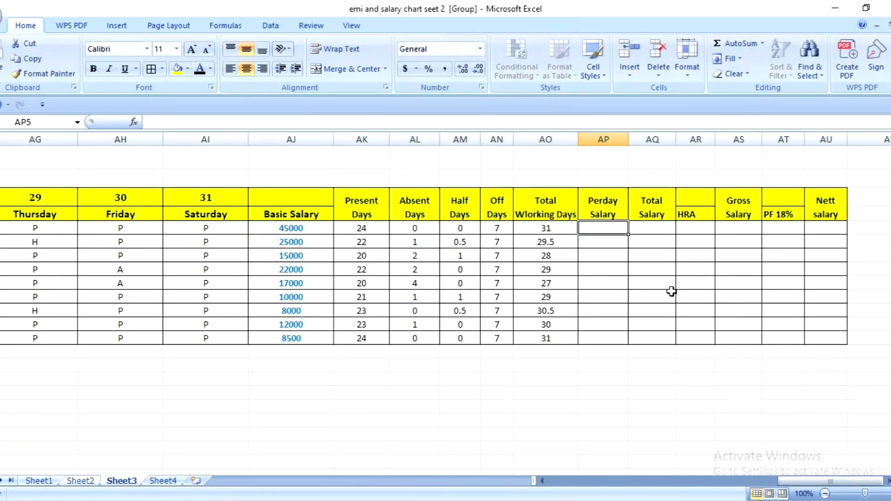
text(=)
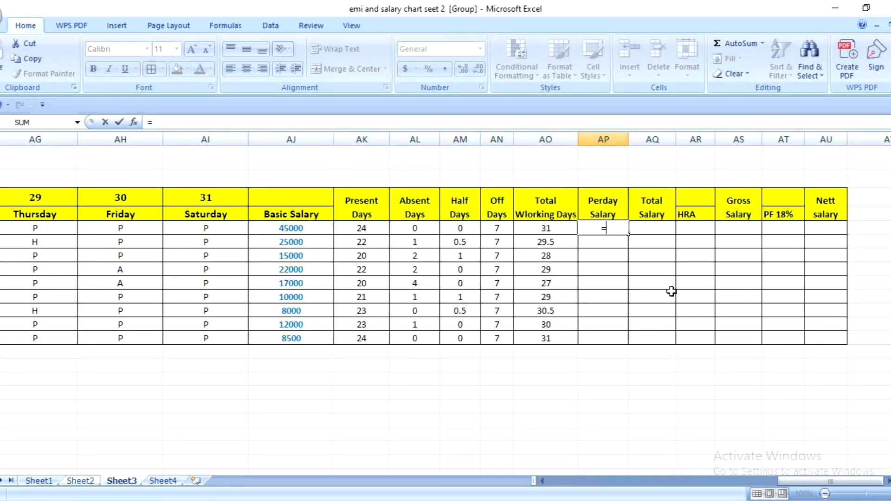
click(308, 229)
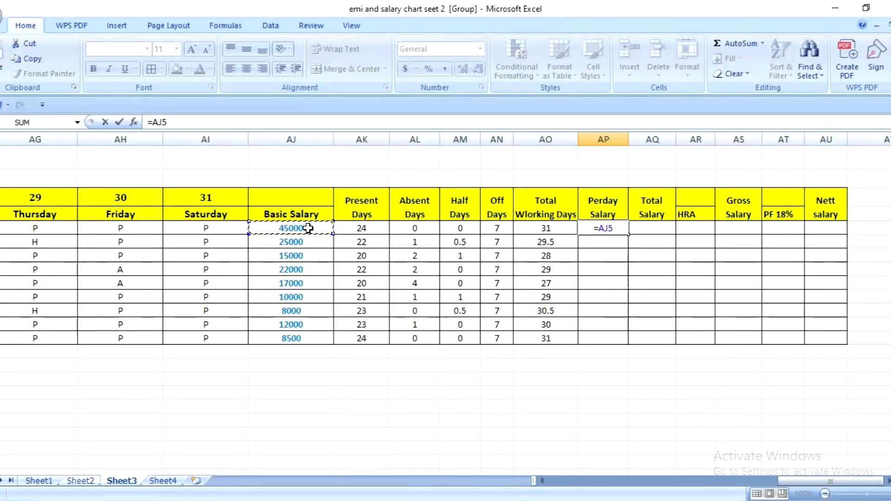
text(/)
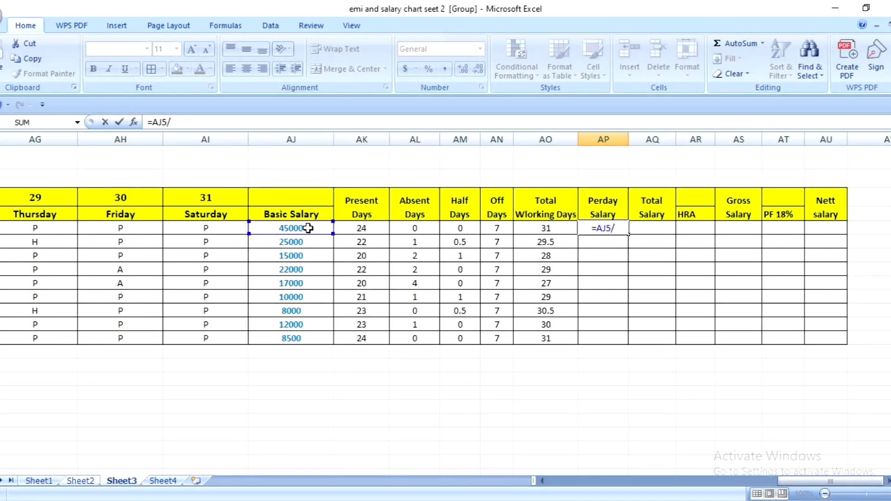
text(31)
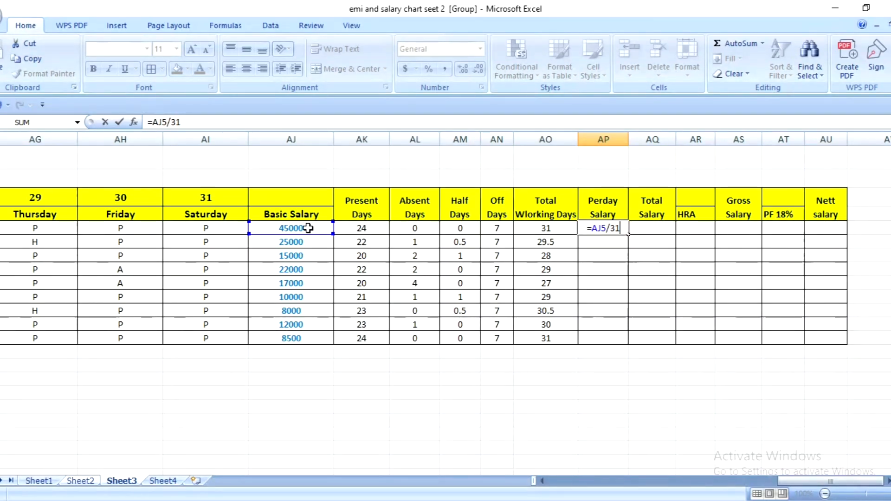
key(Return)
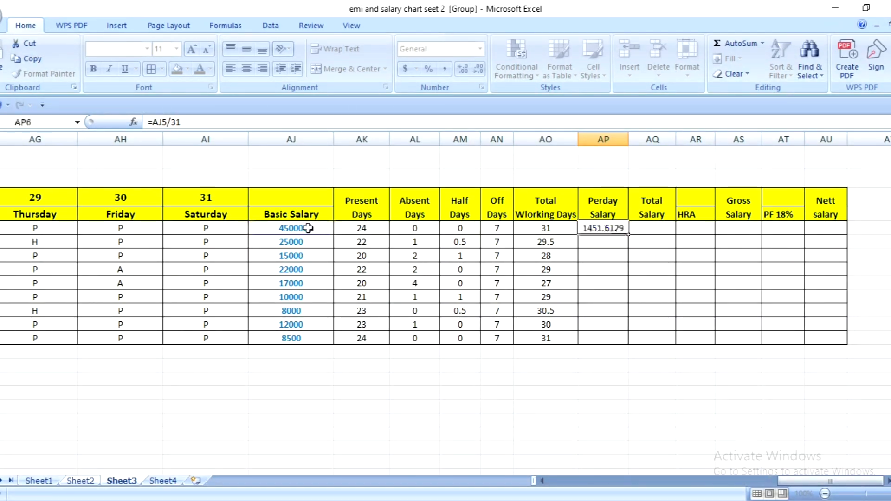
click(602, 233)
drag(629, 235, 629, 344)
- Enter =AP5*AO5 in AQ5 for the total salary and fill the formula down to AQ13
click(655, 231)
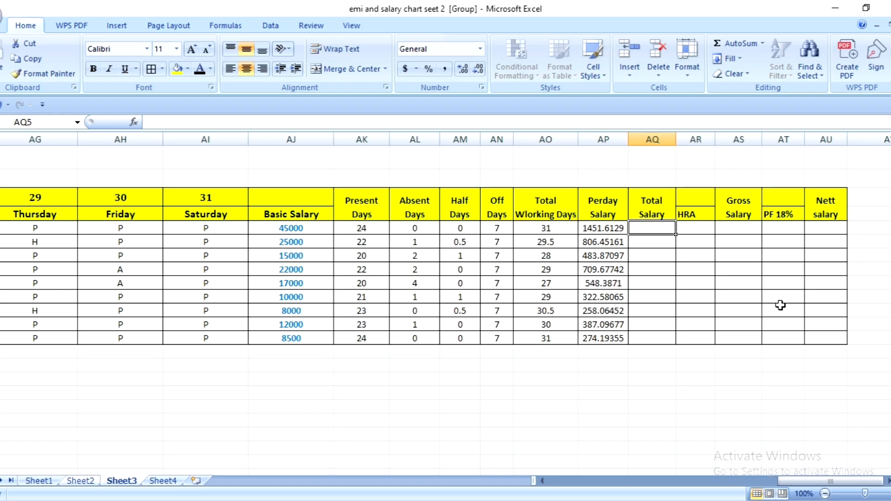
text(=)
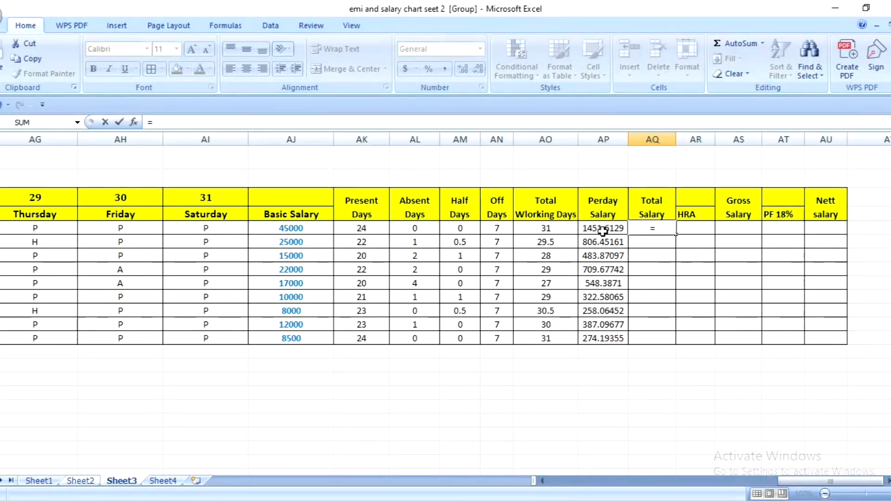
click(603, 230)
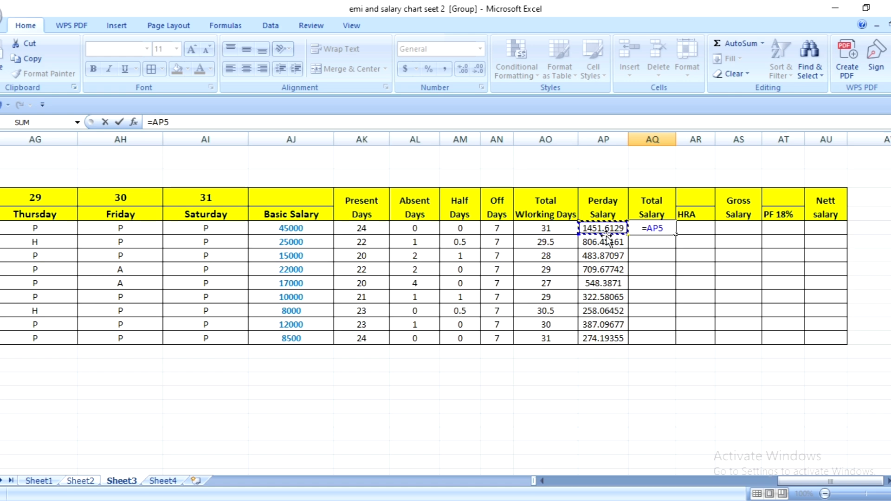
text(*)
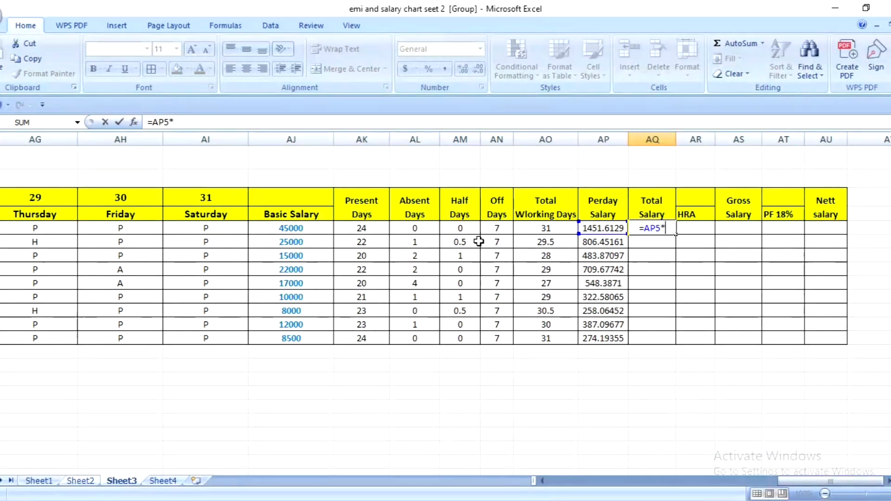
click(549, 230)
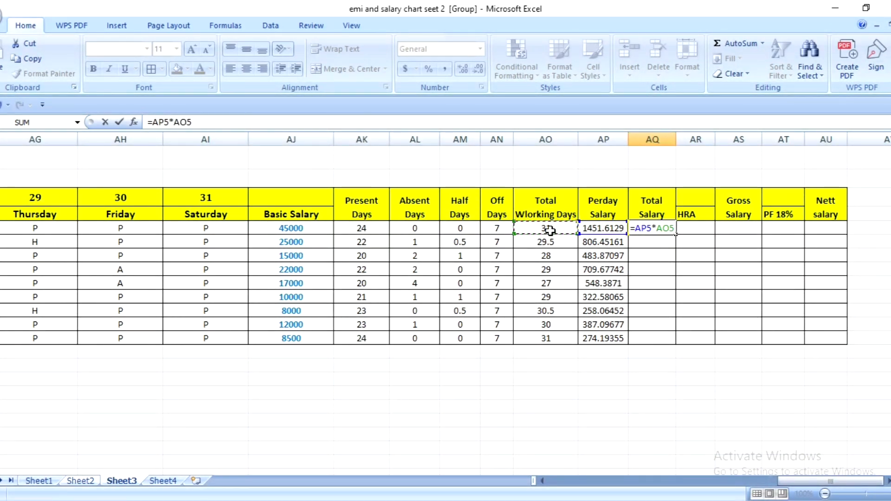
key(Return)
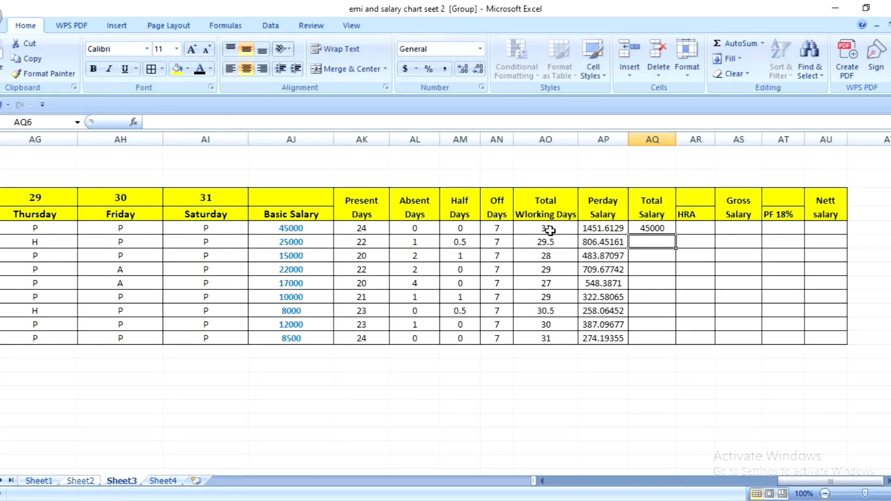
click(662, 228)
drag(678, 235, 678, 345)
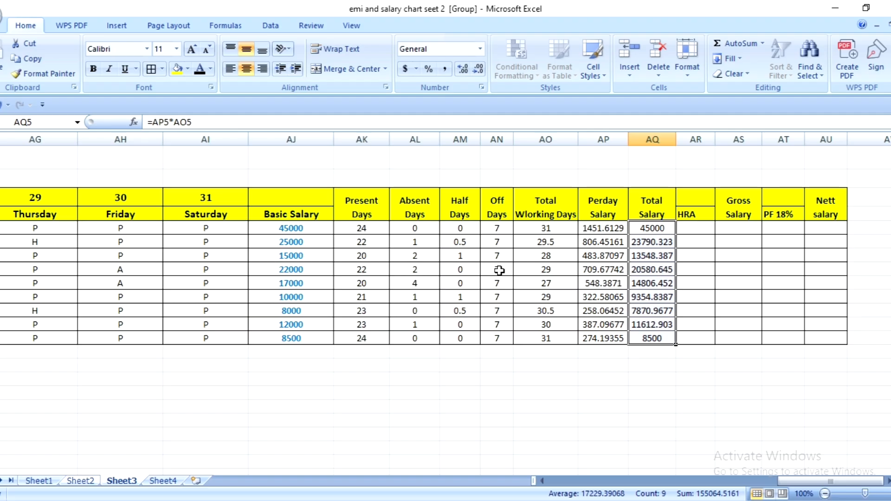
- Change the day 31 attendance mark in AI5 to A and check the total salary in AQ5
click(207, 231)
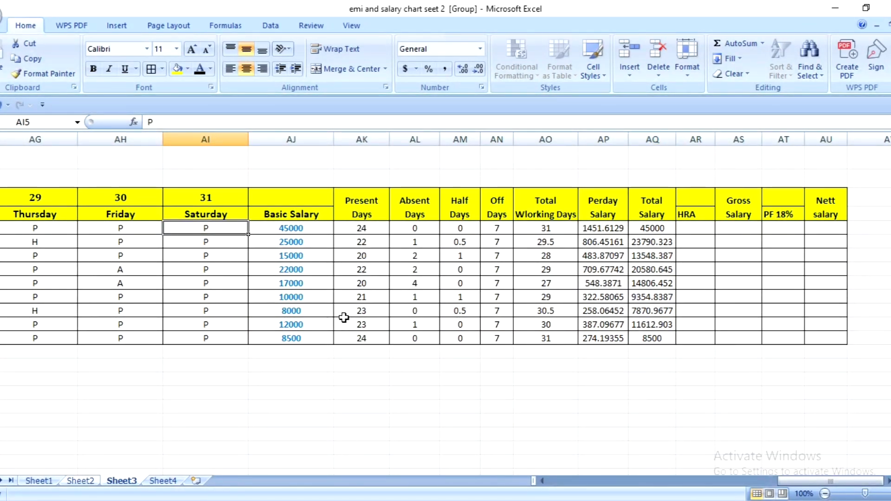
text(A)
click(460, 268)
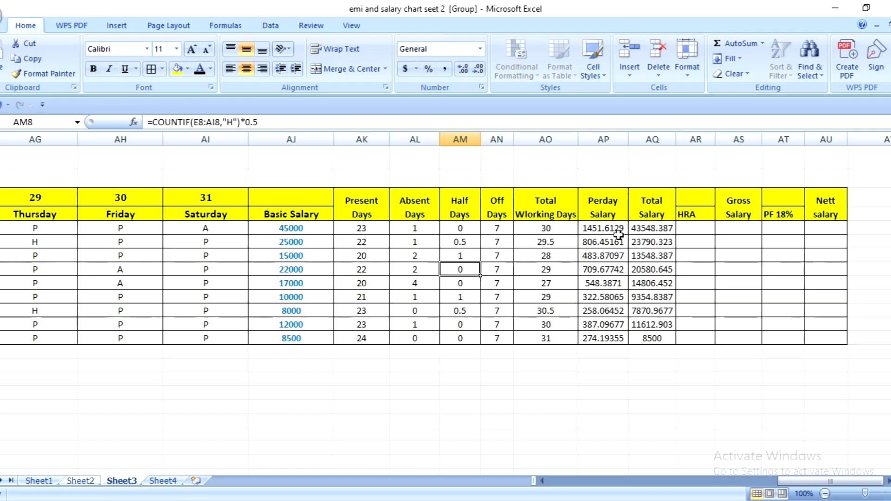
click(654, 230)
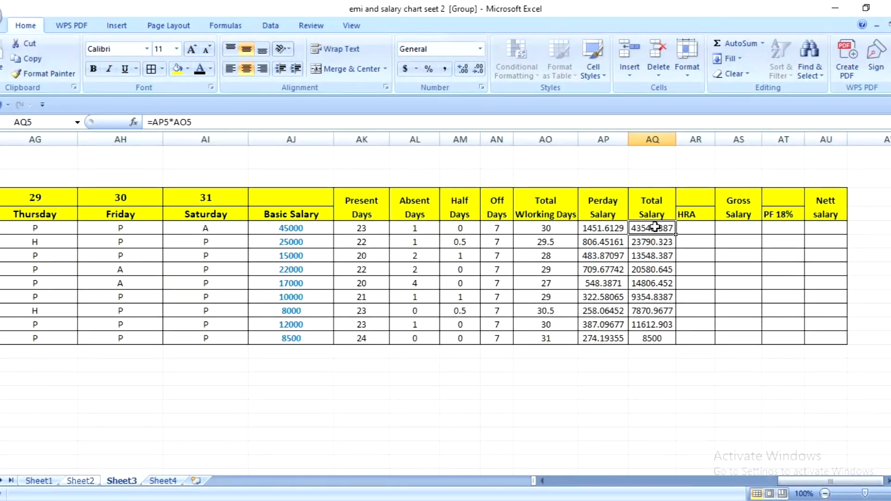
- Enter =IF(AJ5>15000,5000,3000) in AR5 to set the HRA according to the basic salary
click(701, 231)
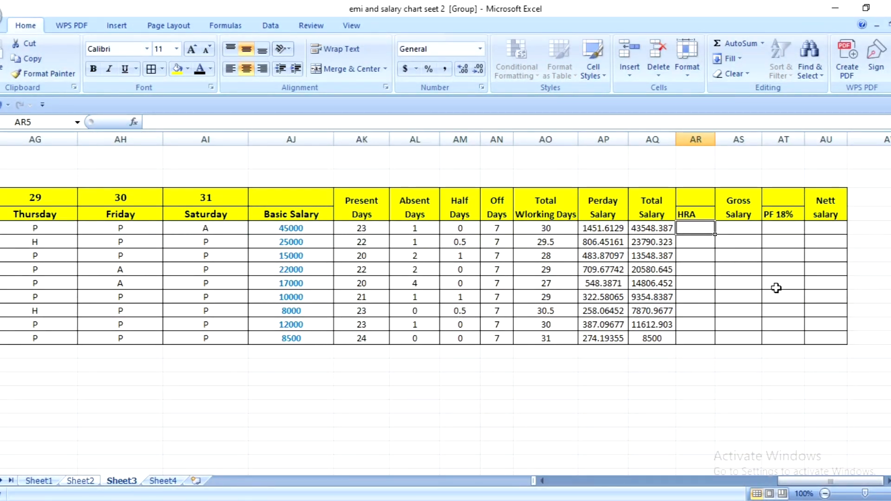
text(=)
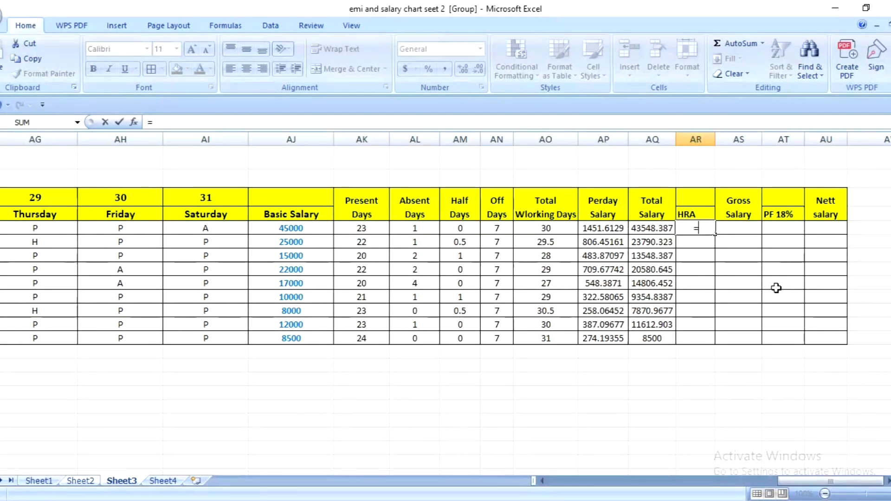
text(IF)
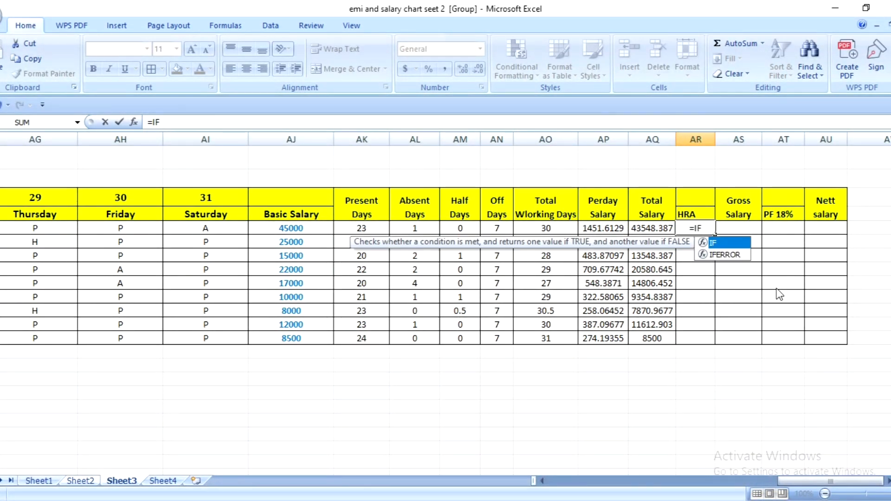
text(()
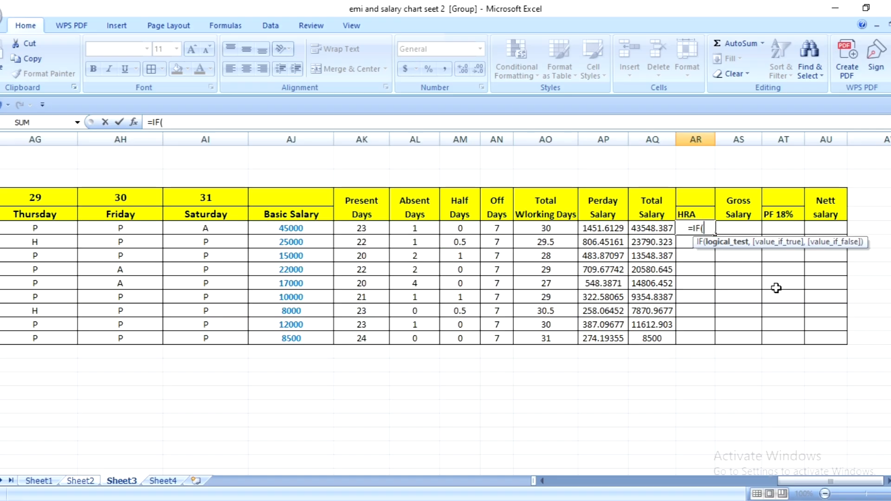
click(303, 226)
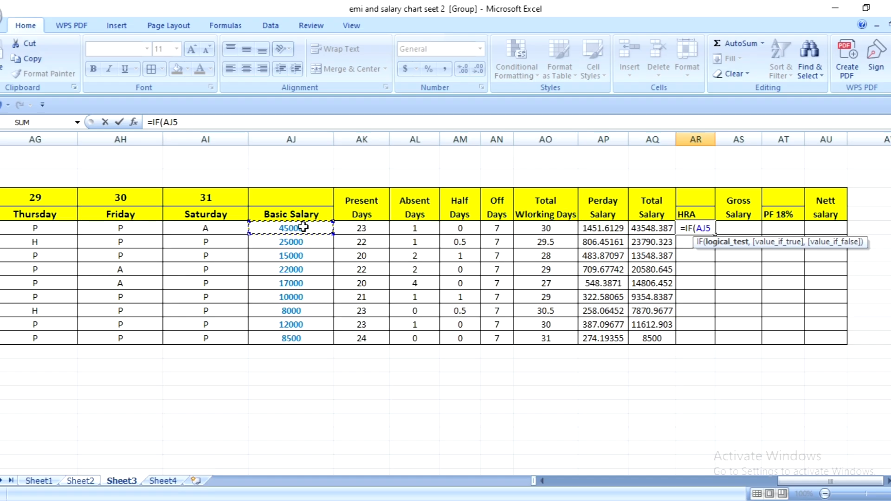
text(>)
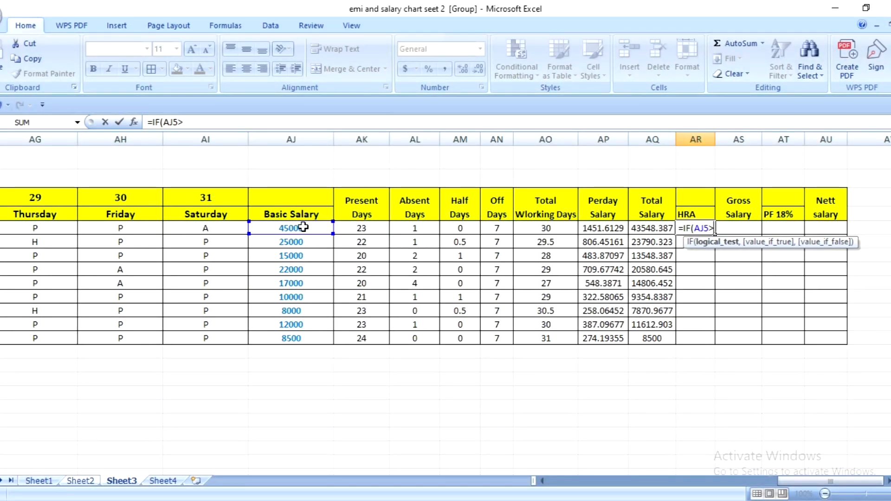
text(1)
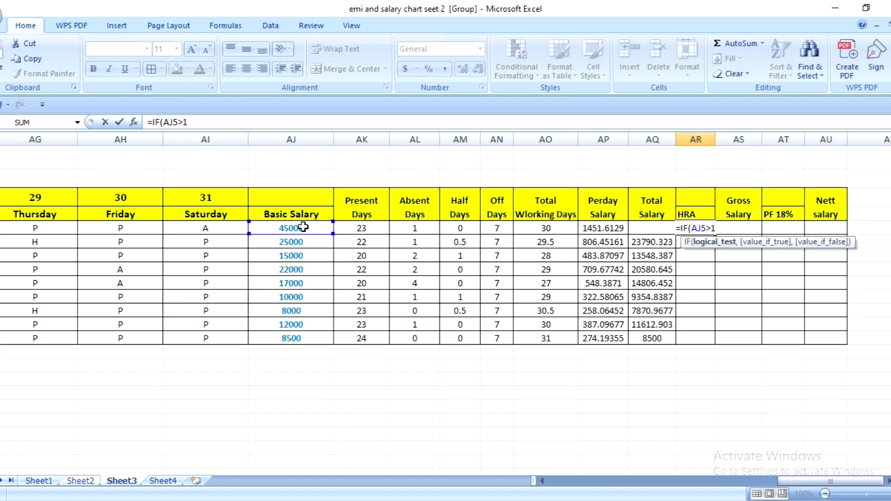
text(5000)
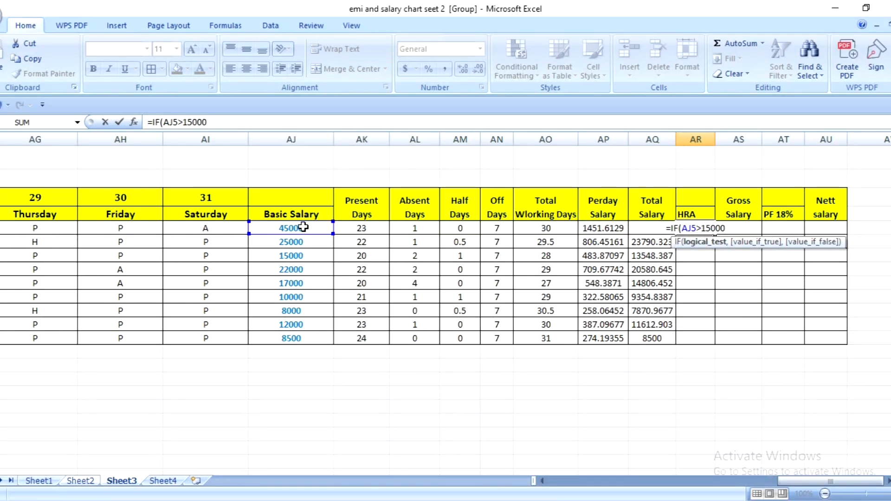
text(,)
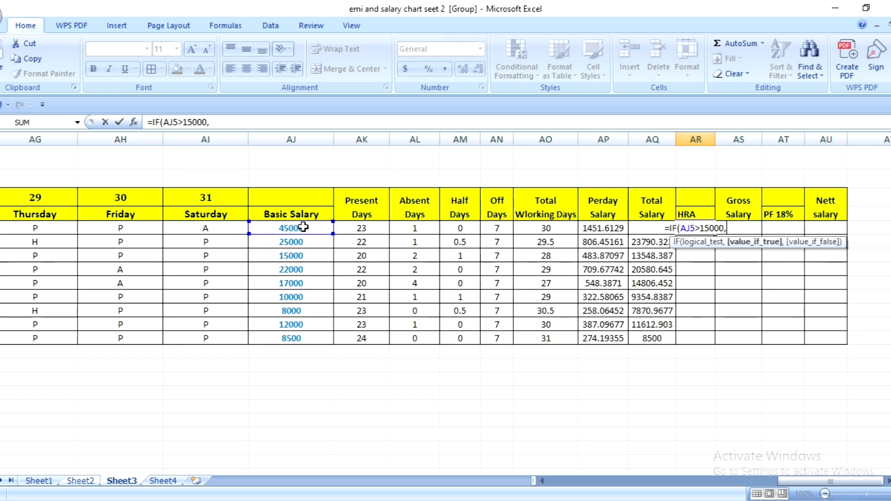
text(5000)
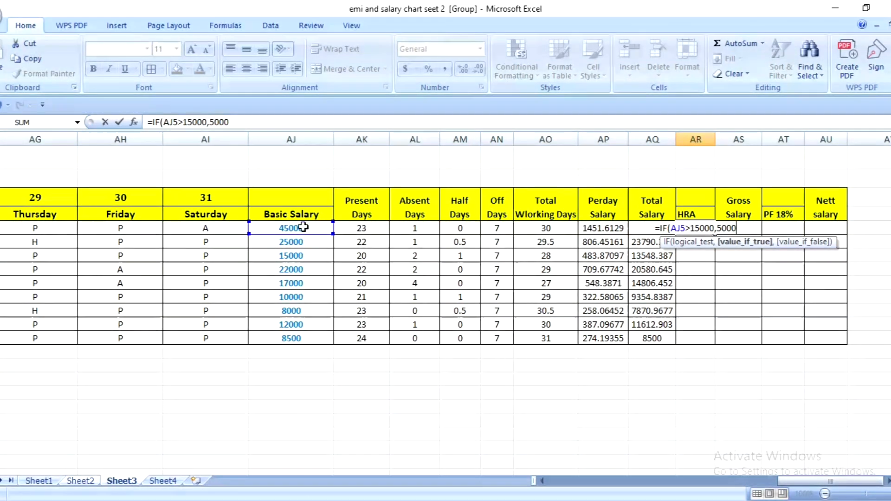
text(,)
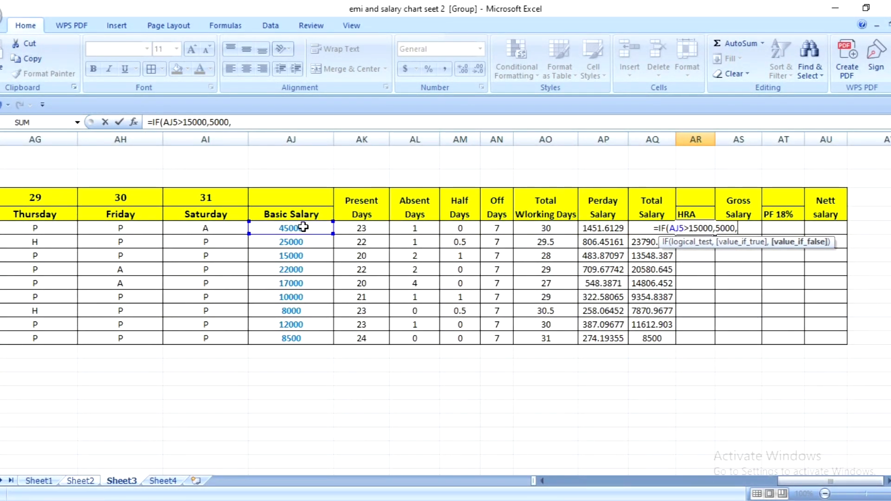
text(3000)
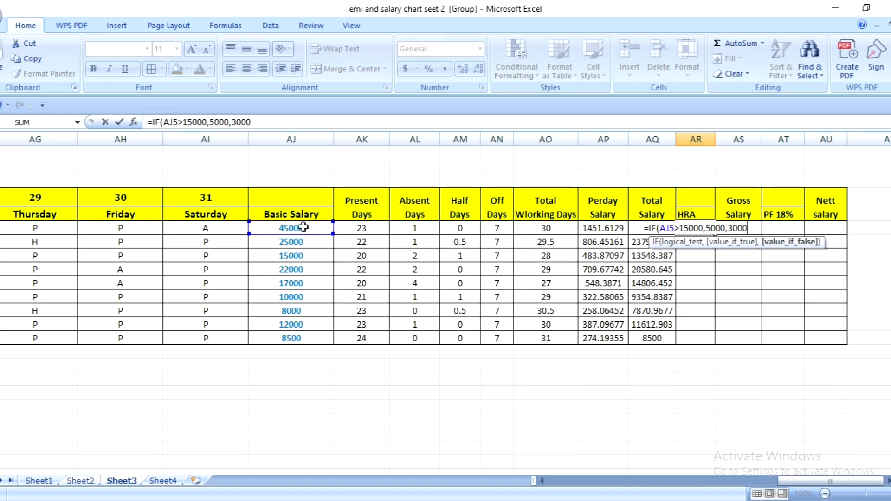
key(Return)
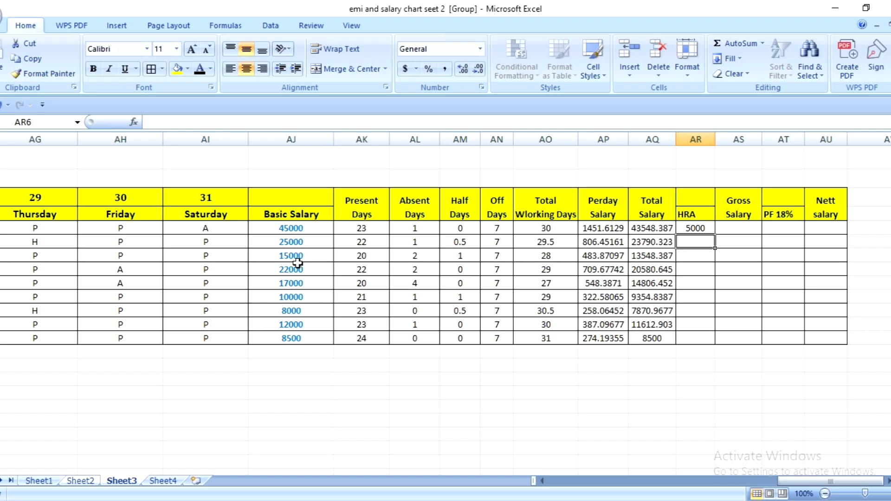
- Fill the HRA formula from AR5 down to AR13 and compare the HRA amounts with the basic salaries
click(698, 227)
drag(715, 247, 728, 344)
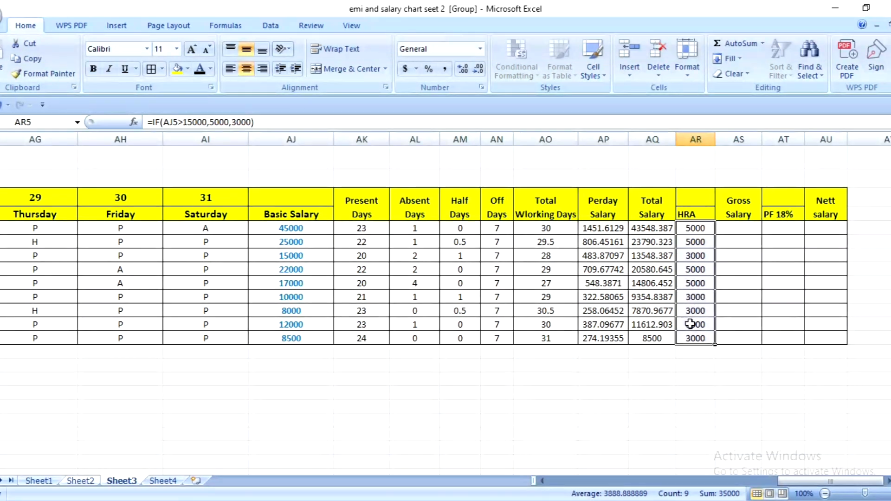
click(692, 284)
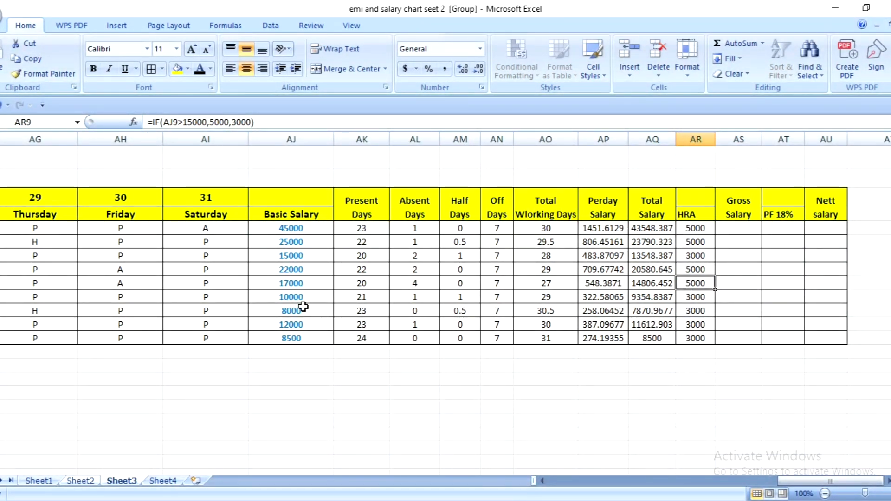
click(294, 284)
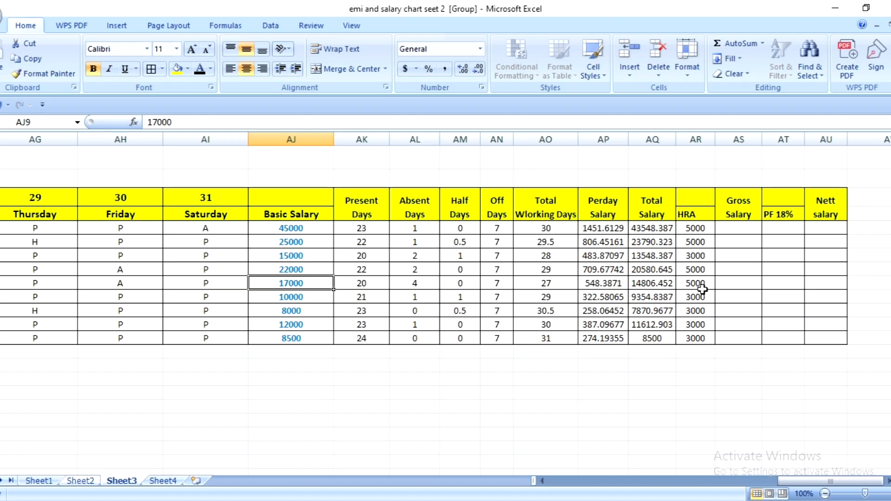
click(301, 299)
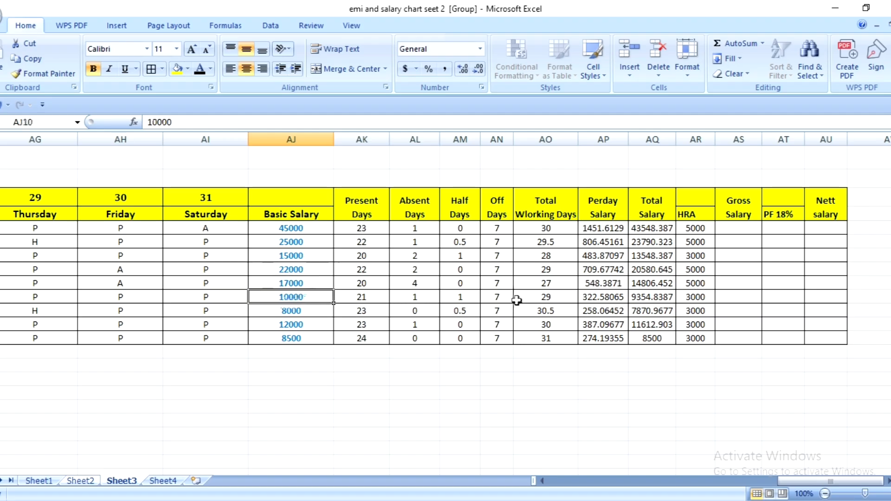
click(282, 322)
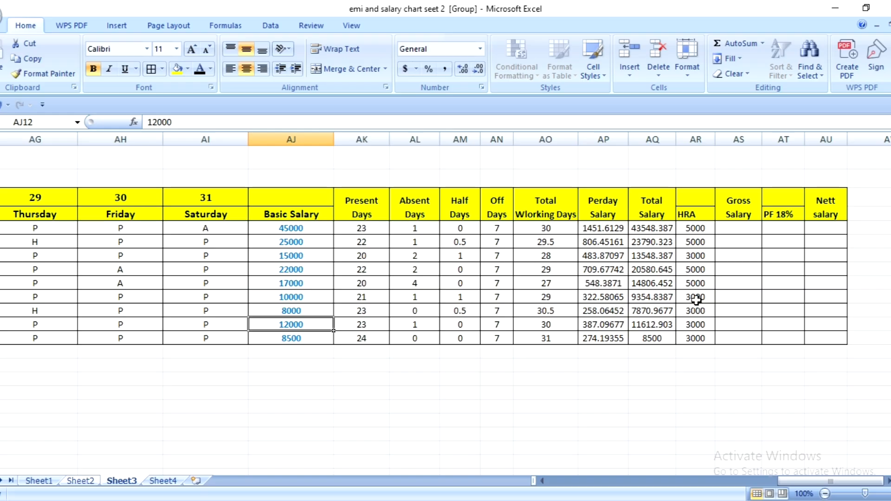
- Enter =AQ5+AR5 in AS5 for the gross salary and fill the formula down to AS13
click(745, 224)
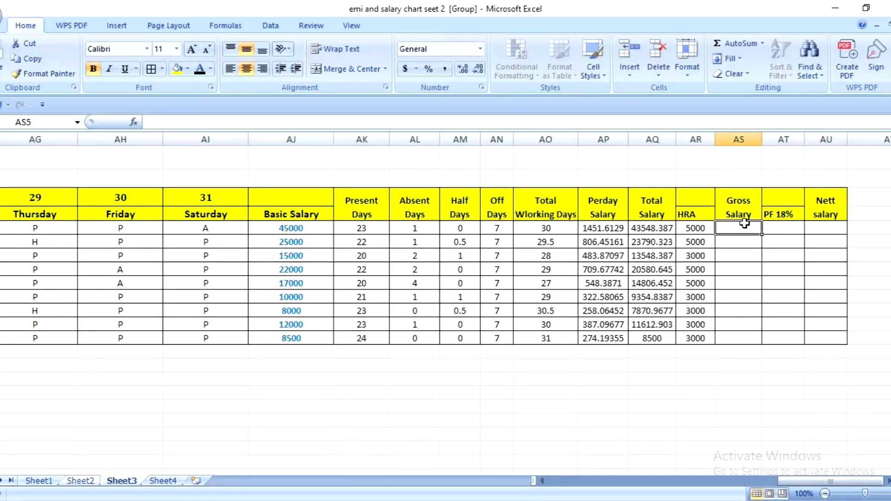
text(=)
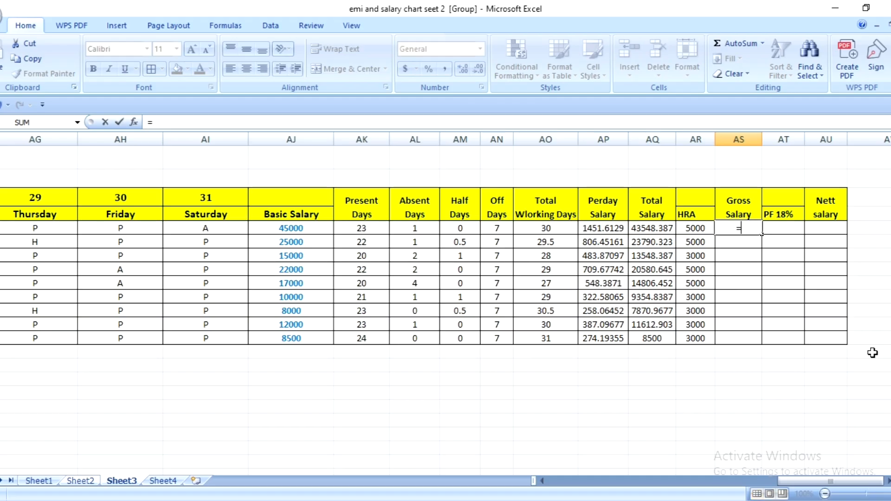
click(657, 227)
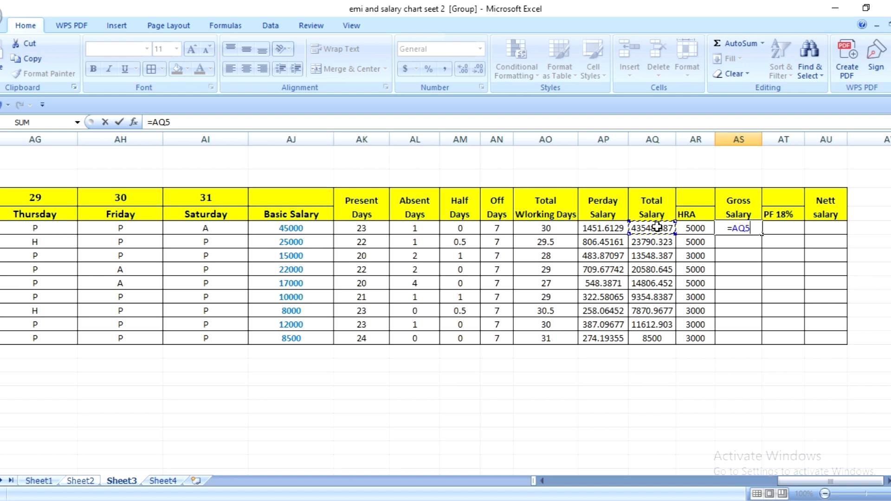
text(*)
key(BackSpace)
text(+)
click(705, 230)
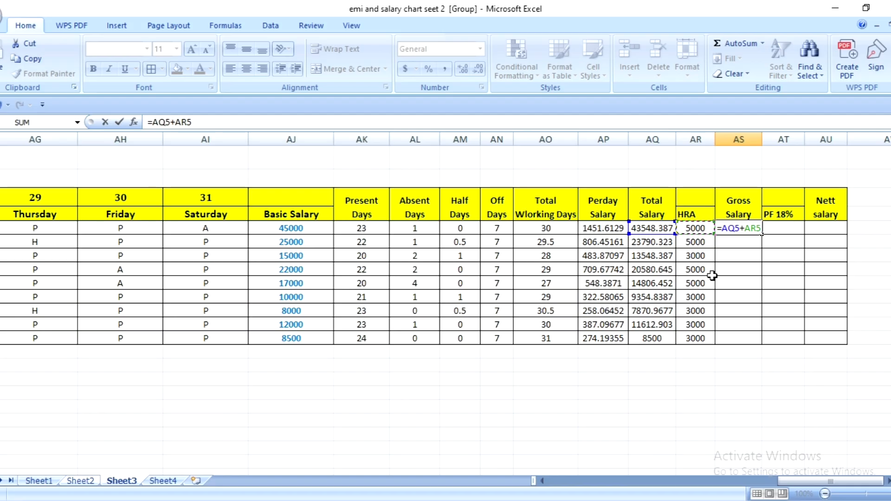
key(Return)
click(746, 228)
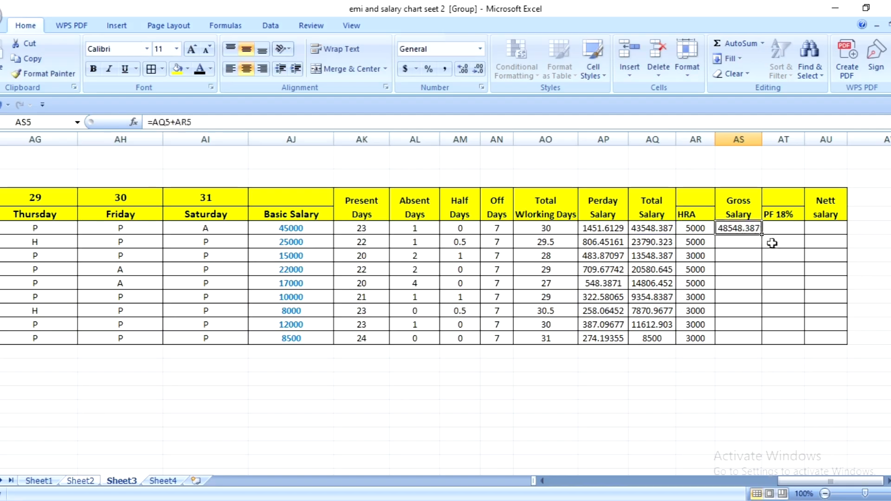
drag(762, 234, 771, 347)
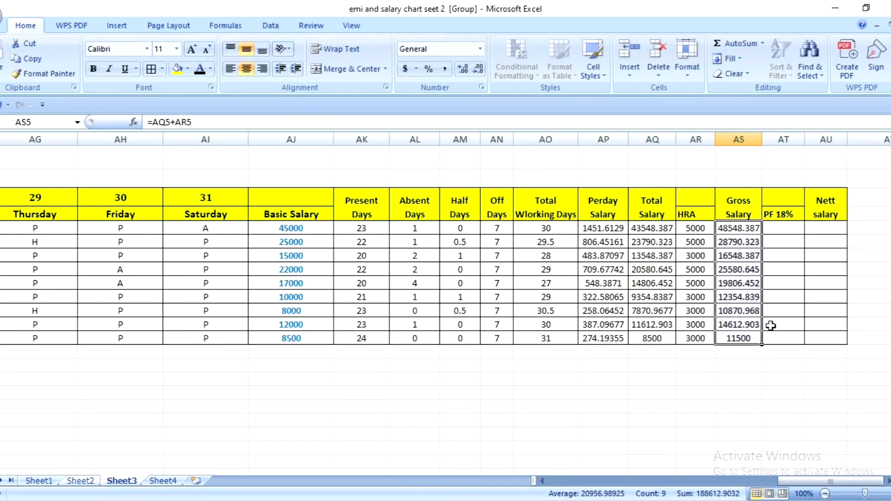
- Make the gross salary amounts in AS5:AS13 bold
click(785, 229)
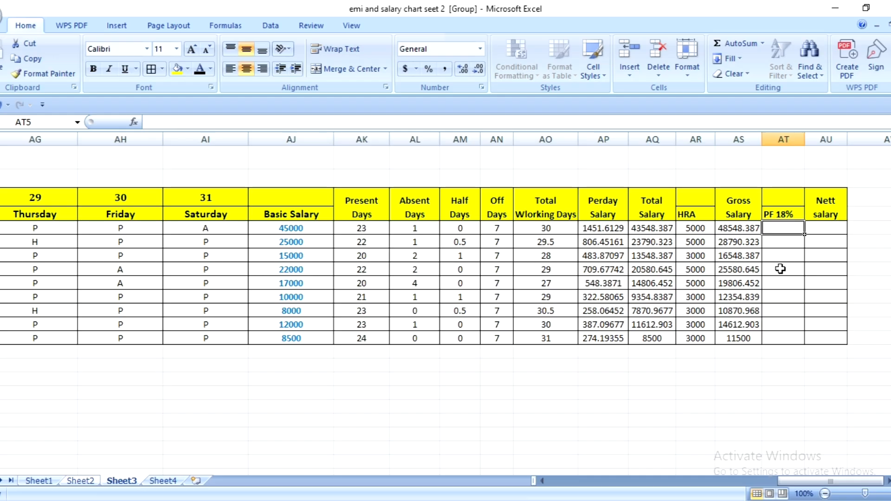
drag(743, 227, 740, 339)
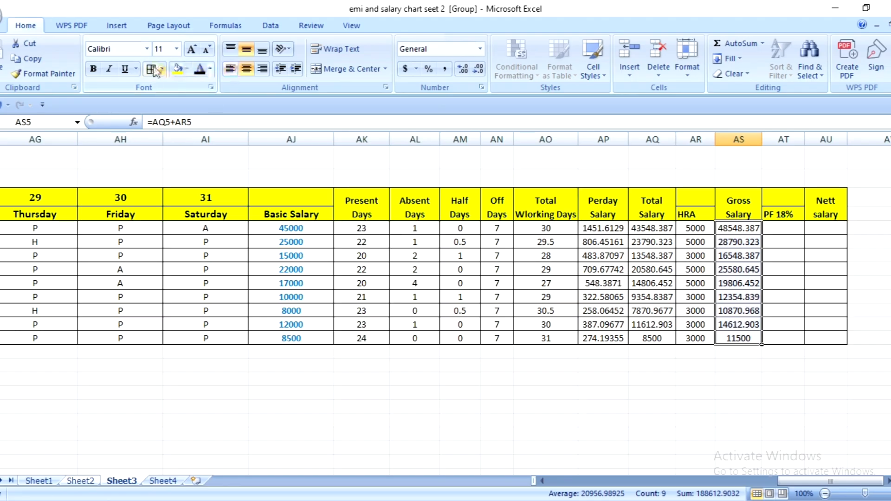
click(96, 70)
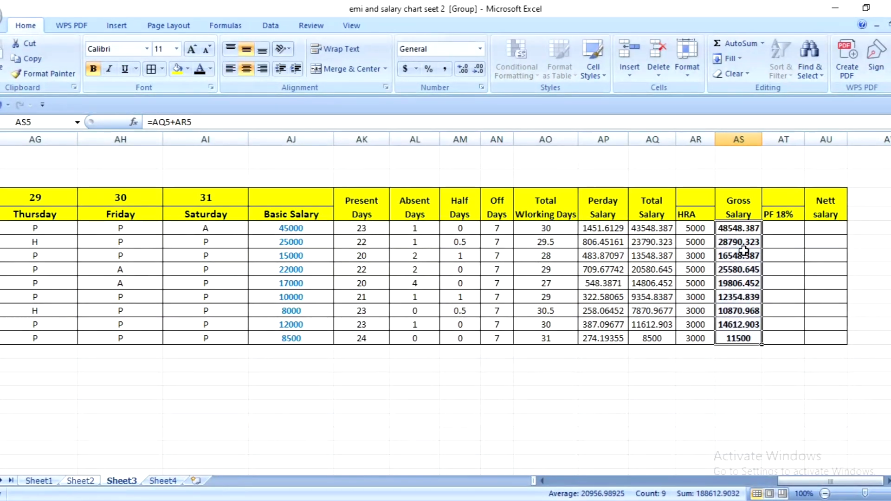
- Enter =AS5*18% in AT5 for the PF deduction and fill the formula down to AT13
click(785, 229)
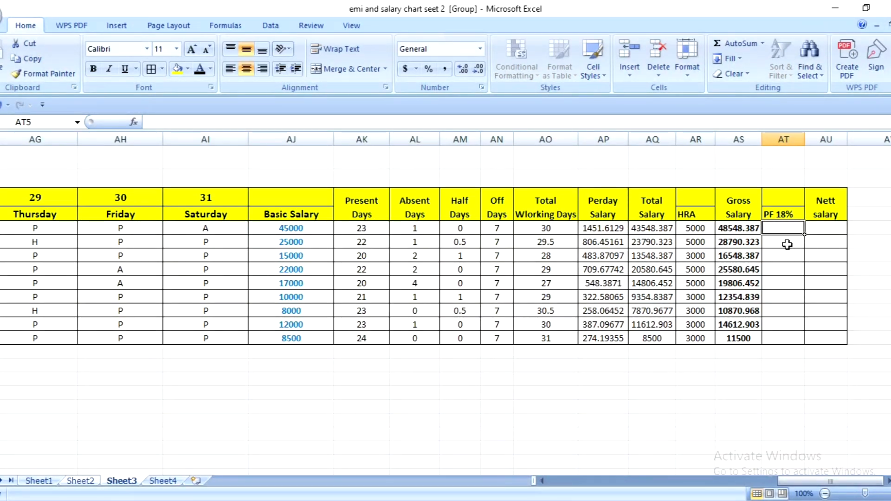
text(=)
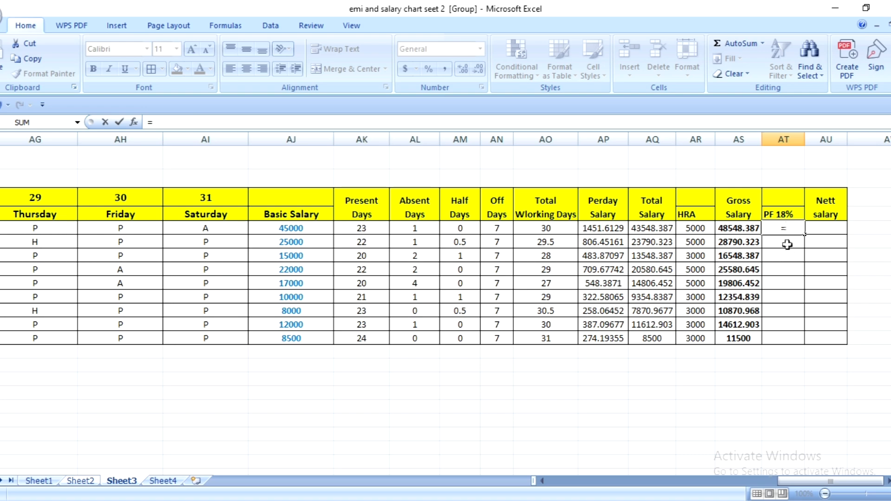
click(745, 229)
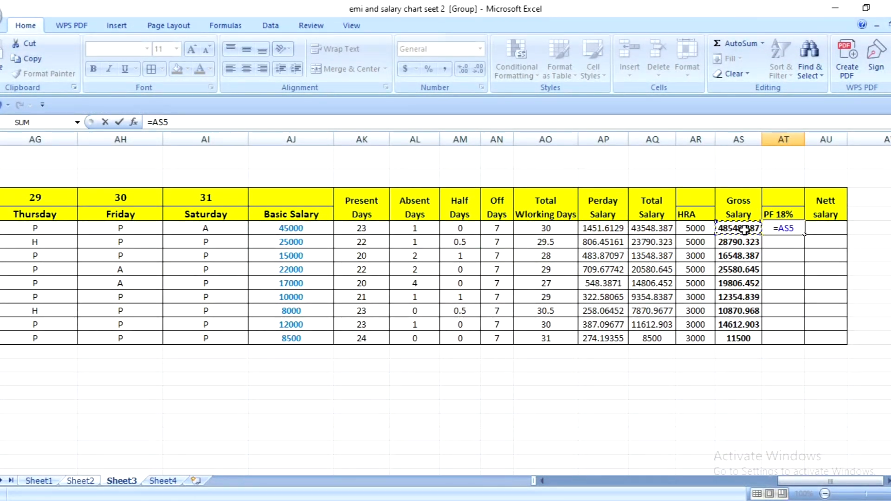
text(*18%)
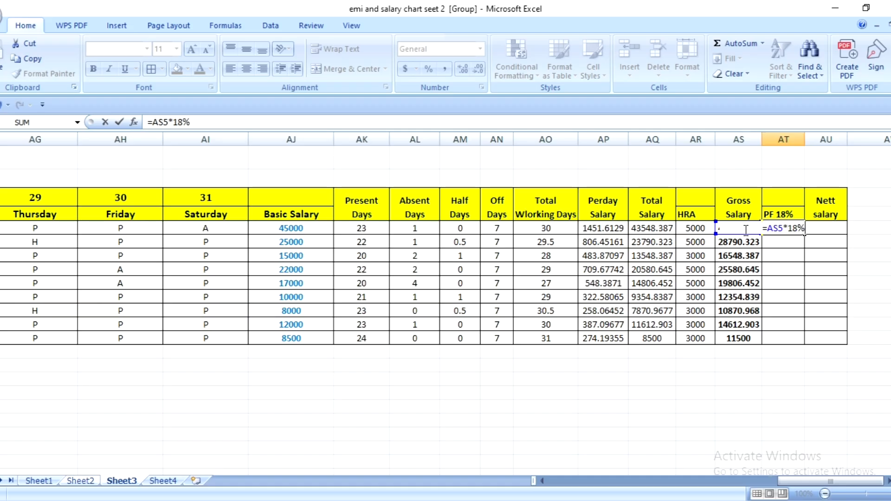
key(Return)
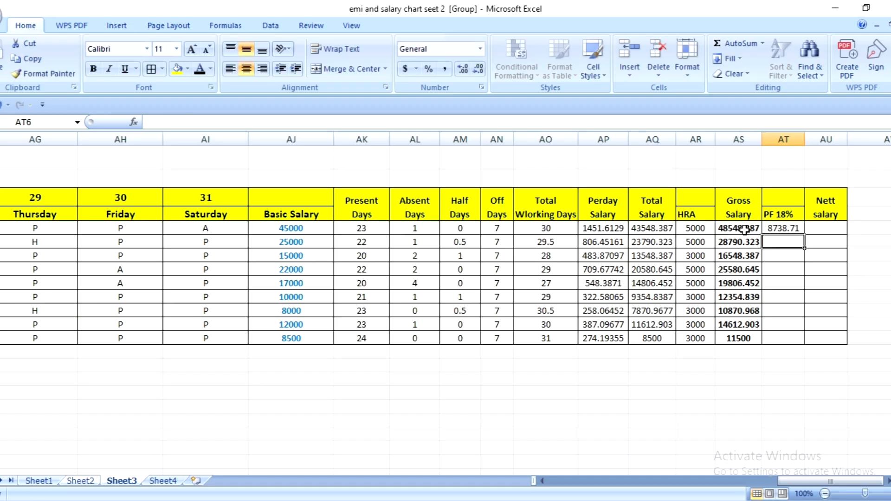
click(798, 228)
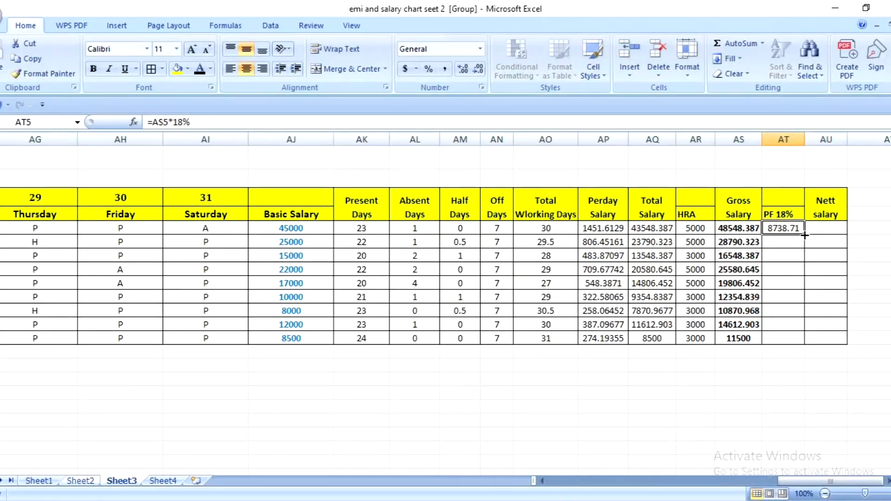
drag(805, 234, 808, 342)
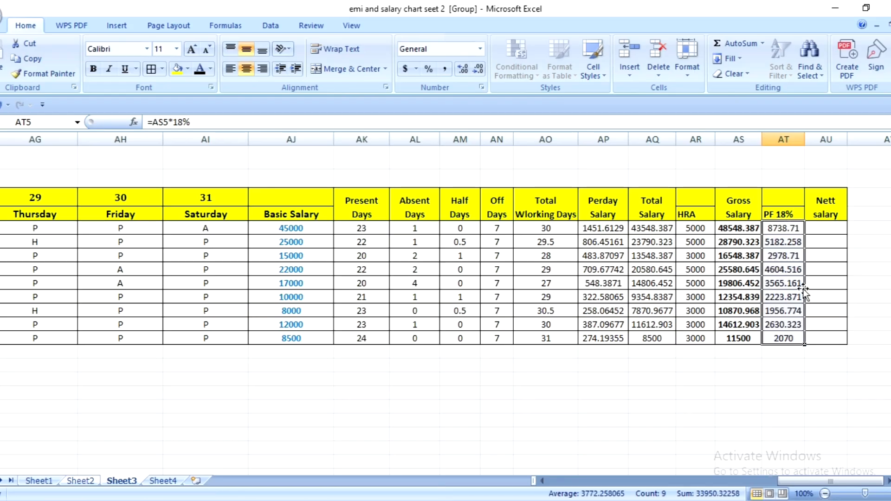
- Enter =AS5-AT5 in AU5 to calculate the nett salary after the PF deduction
click(820, 228)
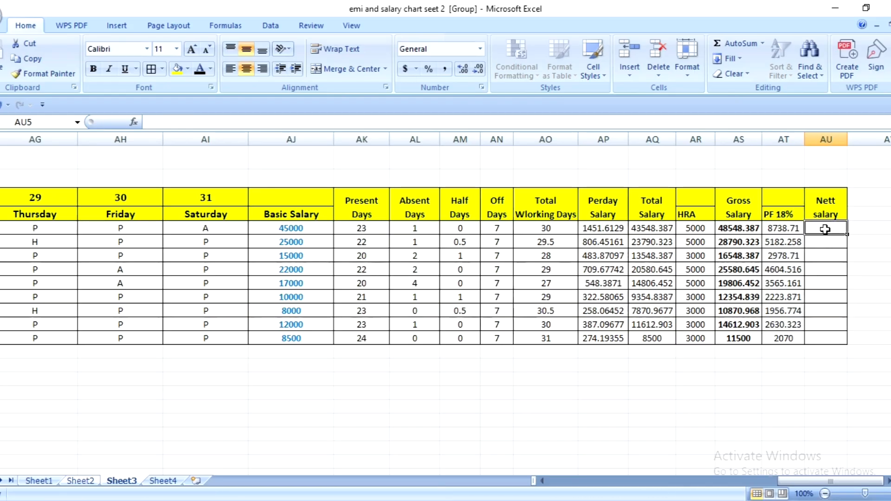
text(=)
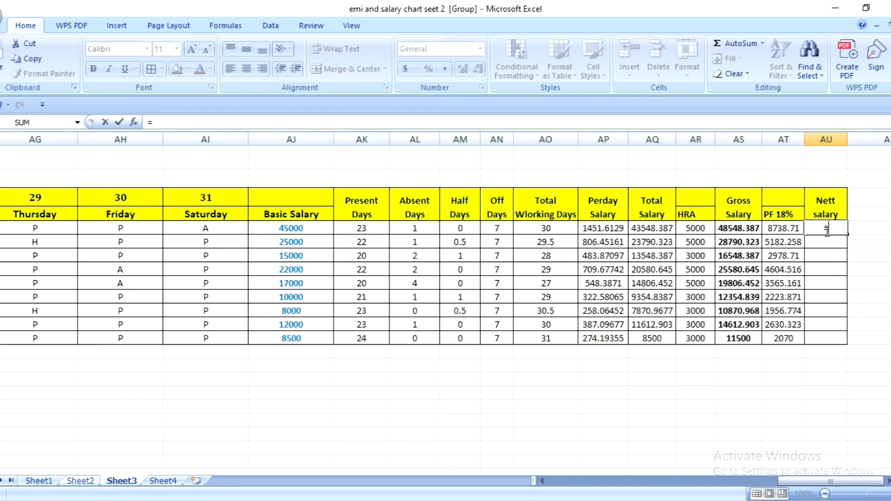
click(741, 228)
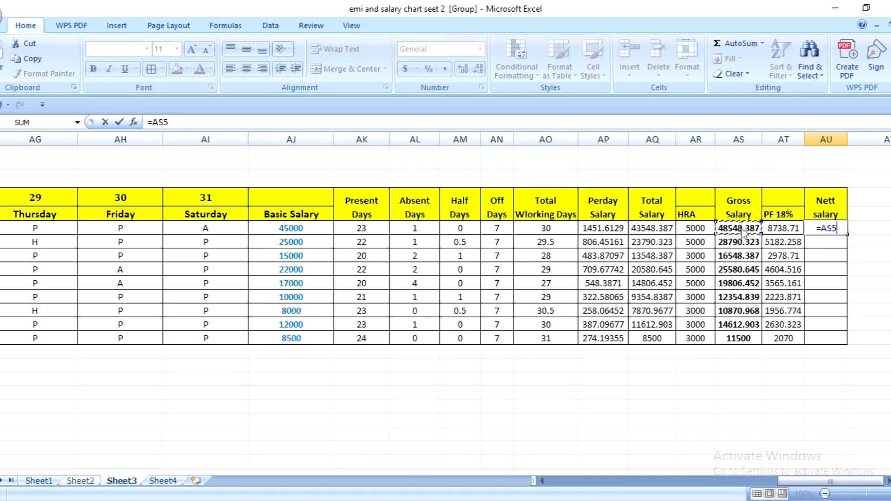
text(-)
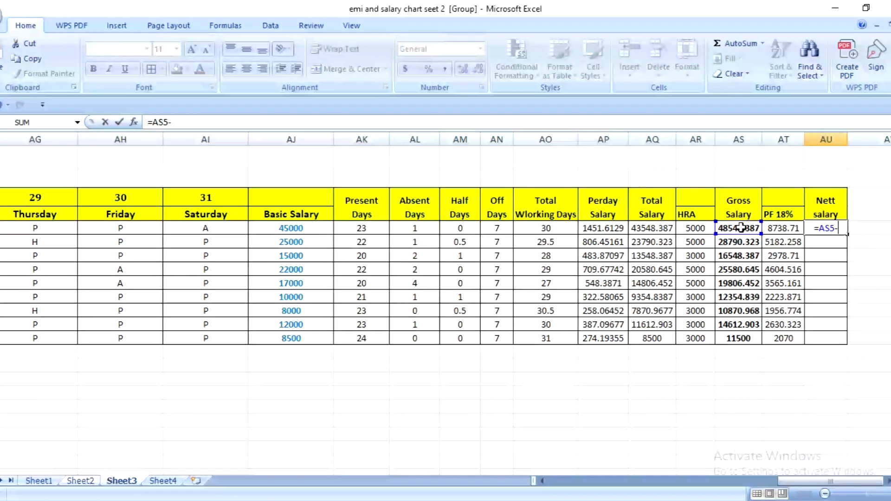
click(783, 226)
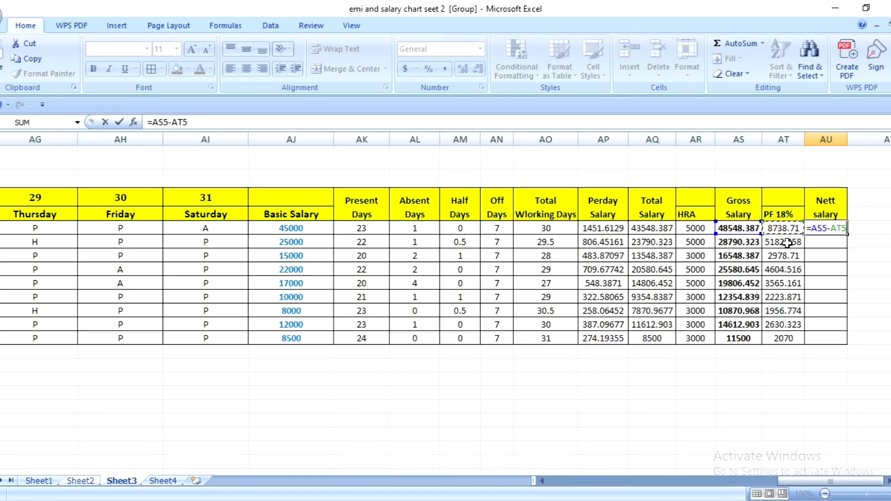
key(Return)
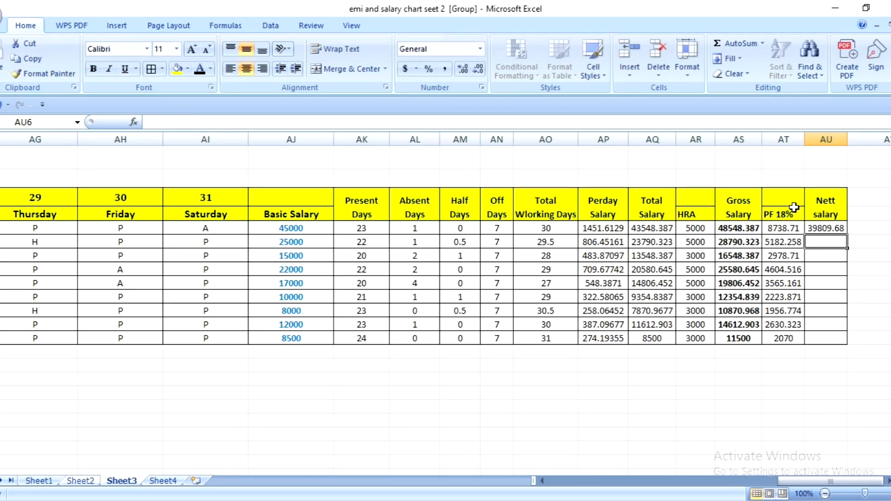
- Fill the nett salary formula from AU5 down to AU13 and make the amounts bold
click(836, 225)
drag(848, 235, 854, 340)
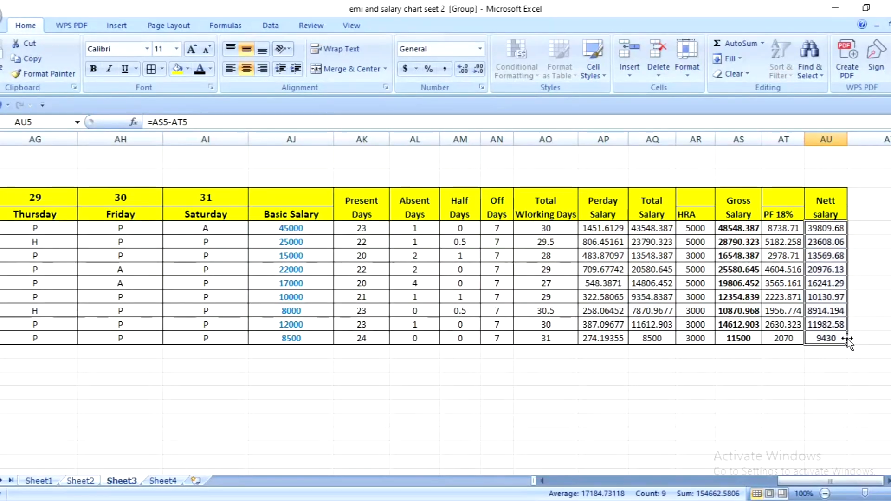
click(94, 68)
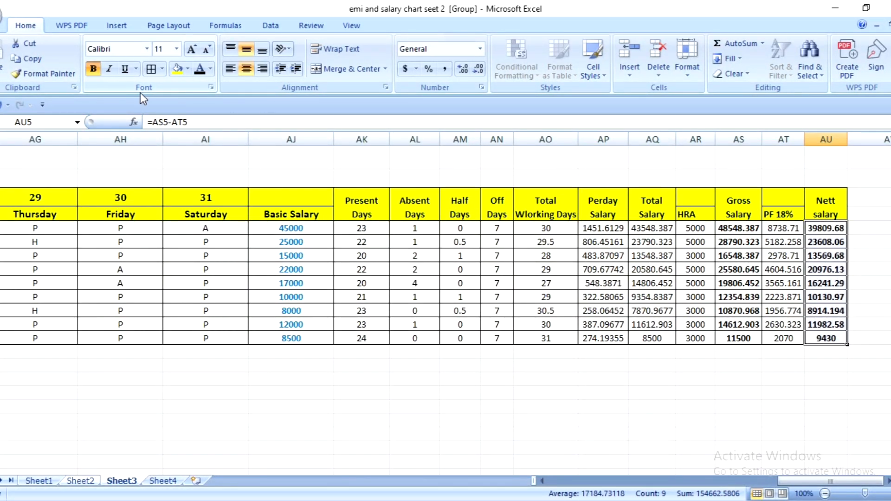
click(815, 369)
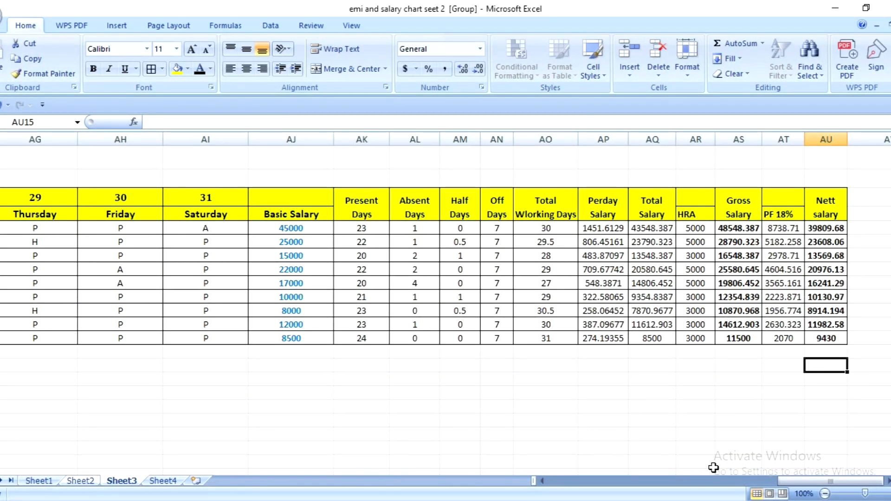
- Unmerge the Salary Chart 2026 title row, then merge and centre it across the whole table width, A1:AU1
drag(815, 483, 512, 483)
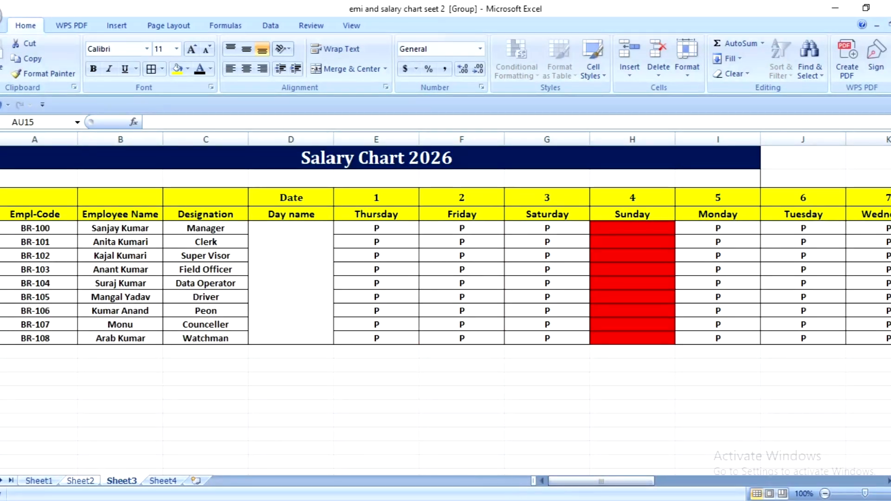
drag(423, 165, 740, 171)
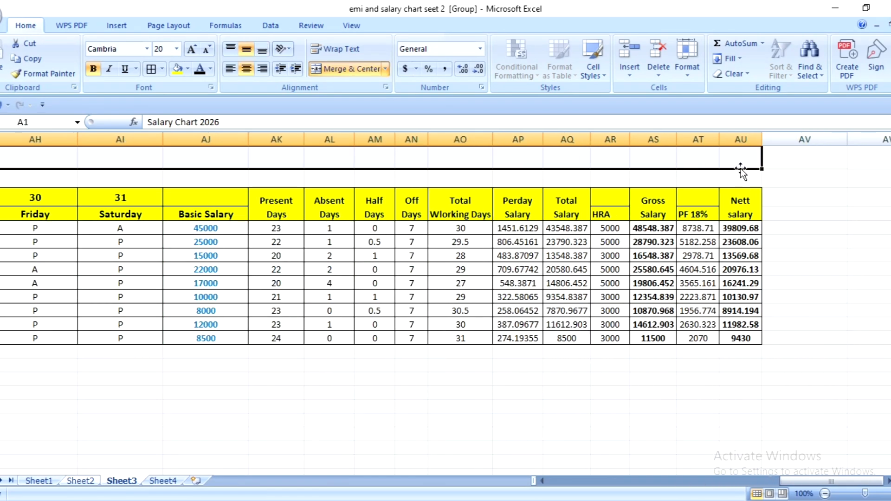
click(340, 69)
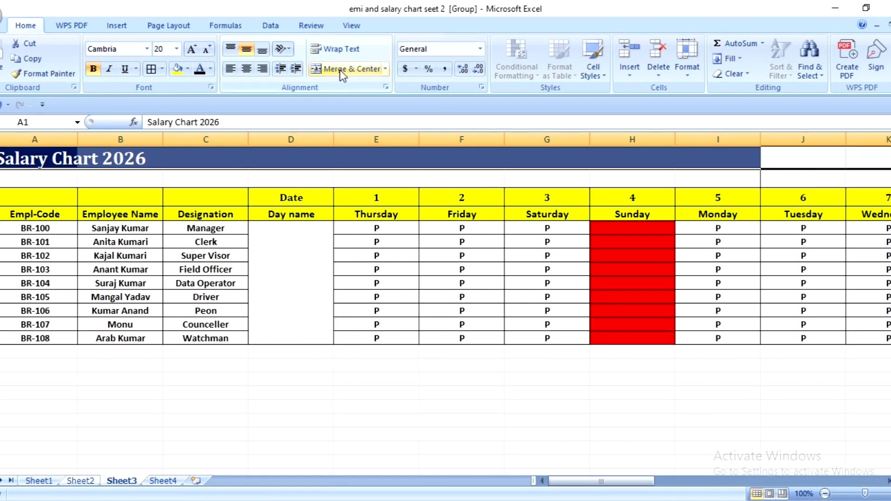
click(246, 68)
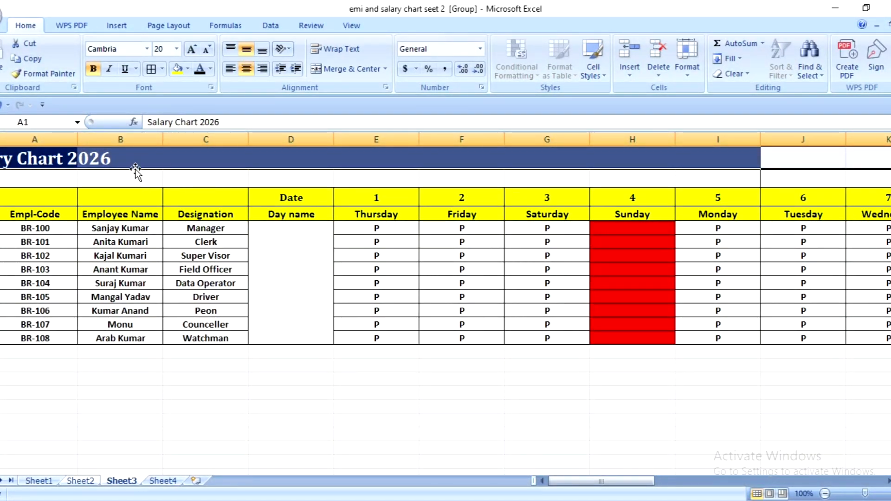
click(245, 160)
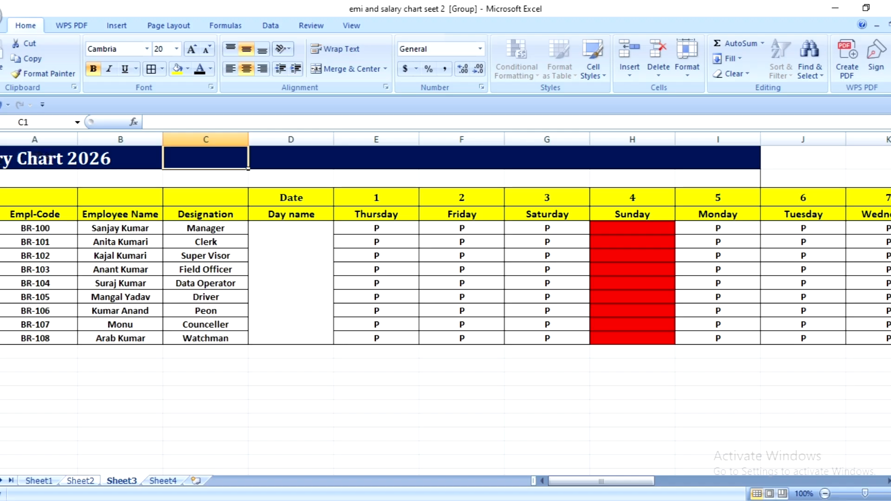
drag(4, 160, 752, 165)
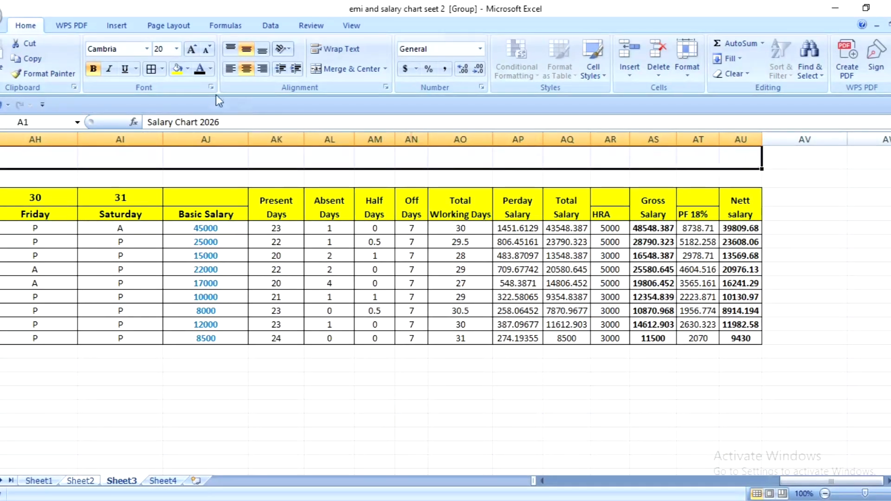
click(344, 69)
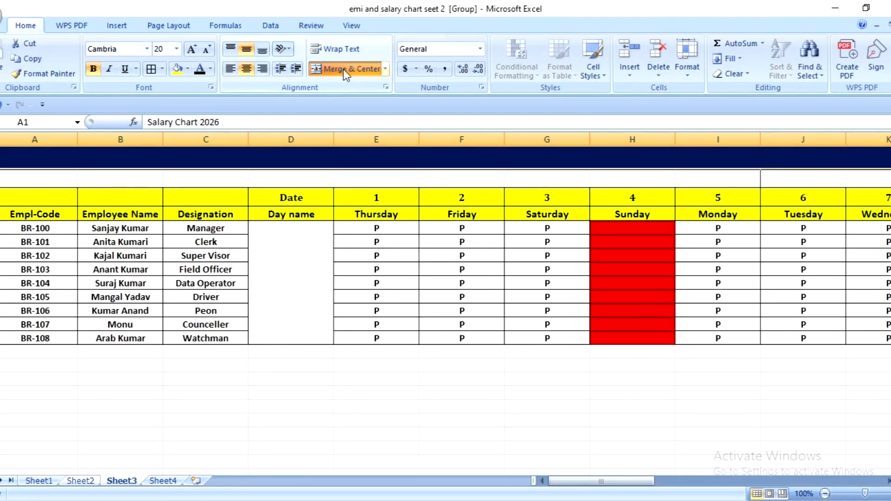
- Merge and centre the blank row below the title across A2:AU2
click(28, 184)
drag(29, 179, 748, 175)
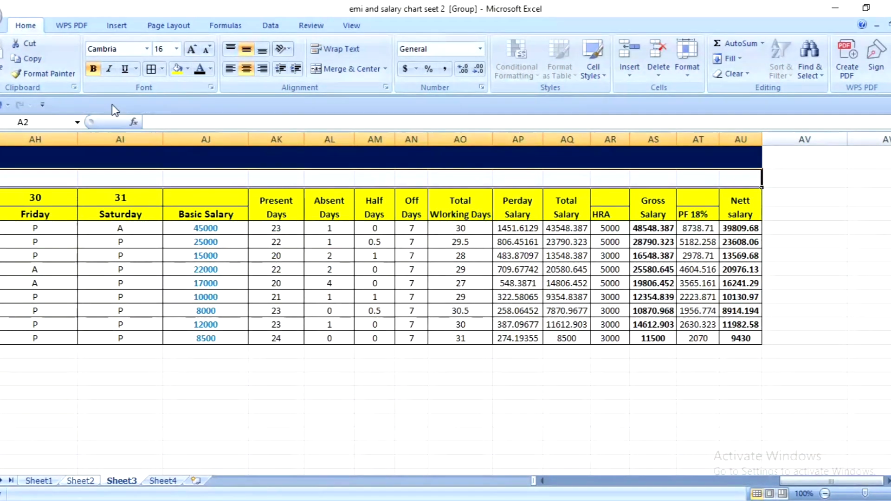
click(348, 70)
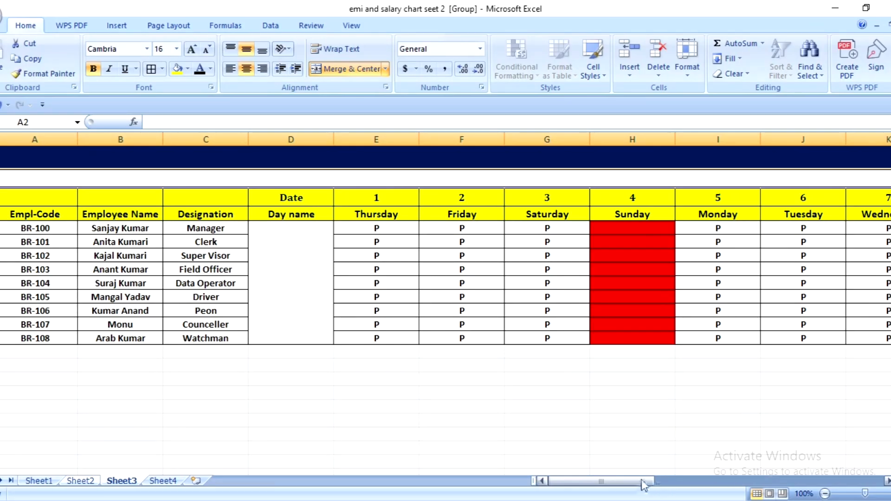
drag(644, 485, 873, 483)
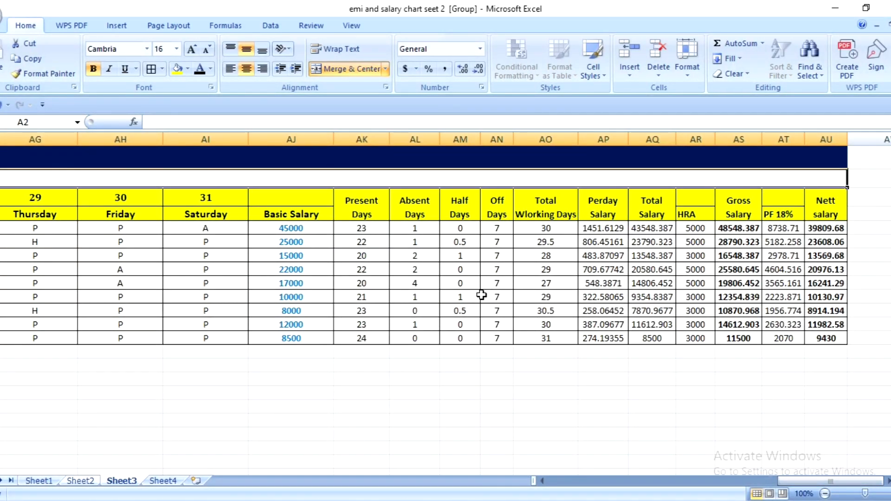